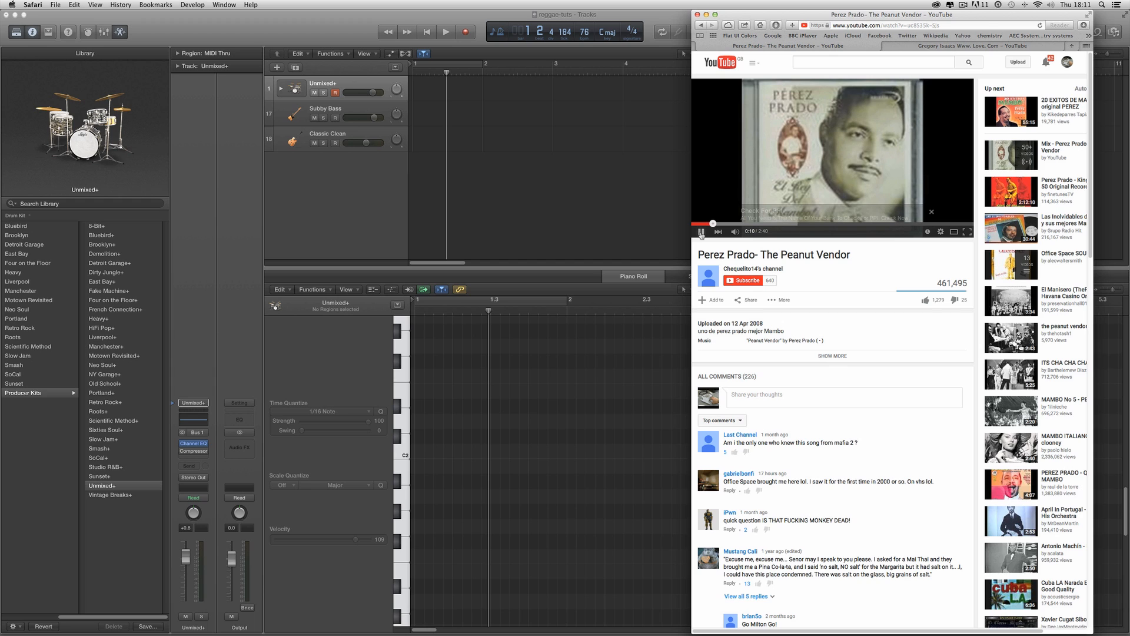
pyautogui.click(976, 48)
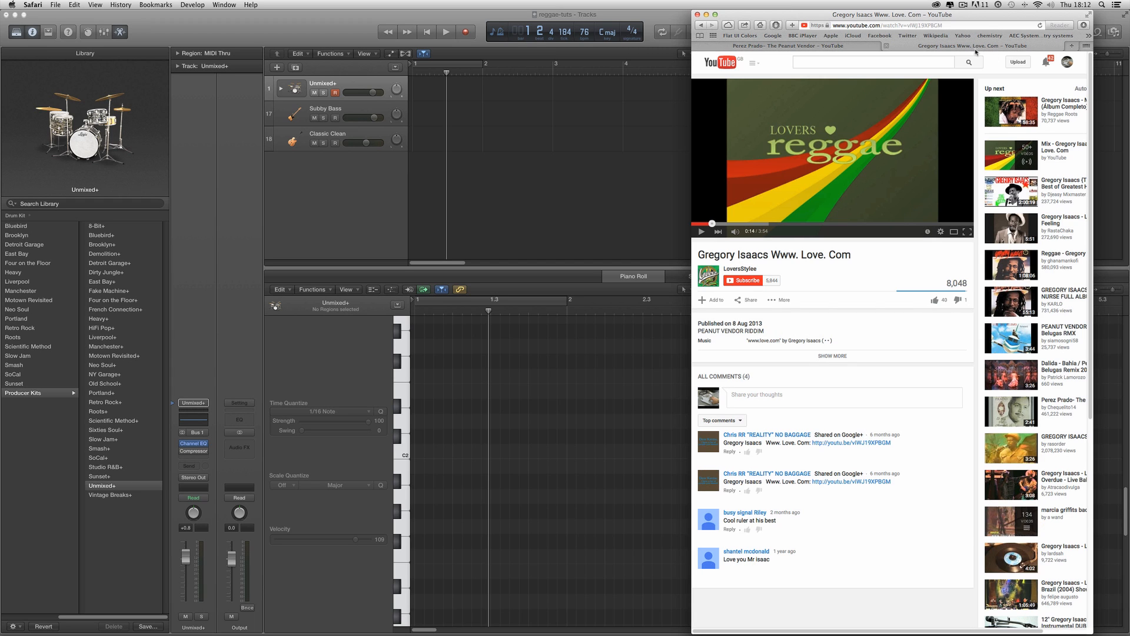
pyautogui.click(705, 224)
pyautogui.click(675, 23)
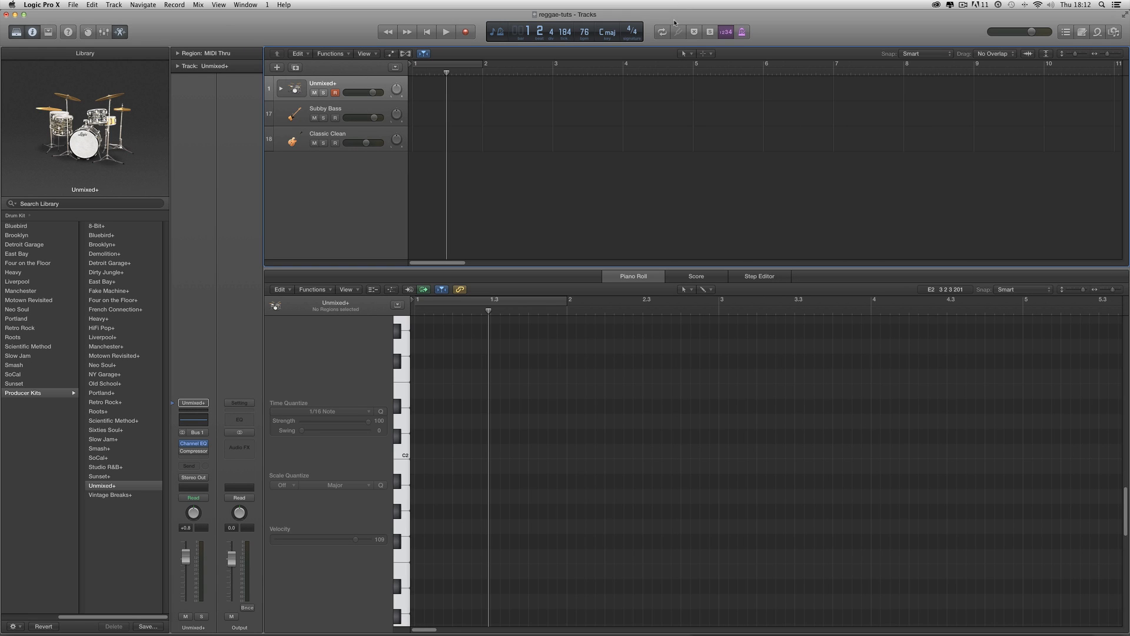
# - Create a one-bar empty MIDI region at the start of the Unmixed+ drum track and set the cycle range over it
pyautogui.click(686, 53)
pyautogui.click(714, 77)
pyautogui.click(462, 96)
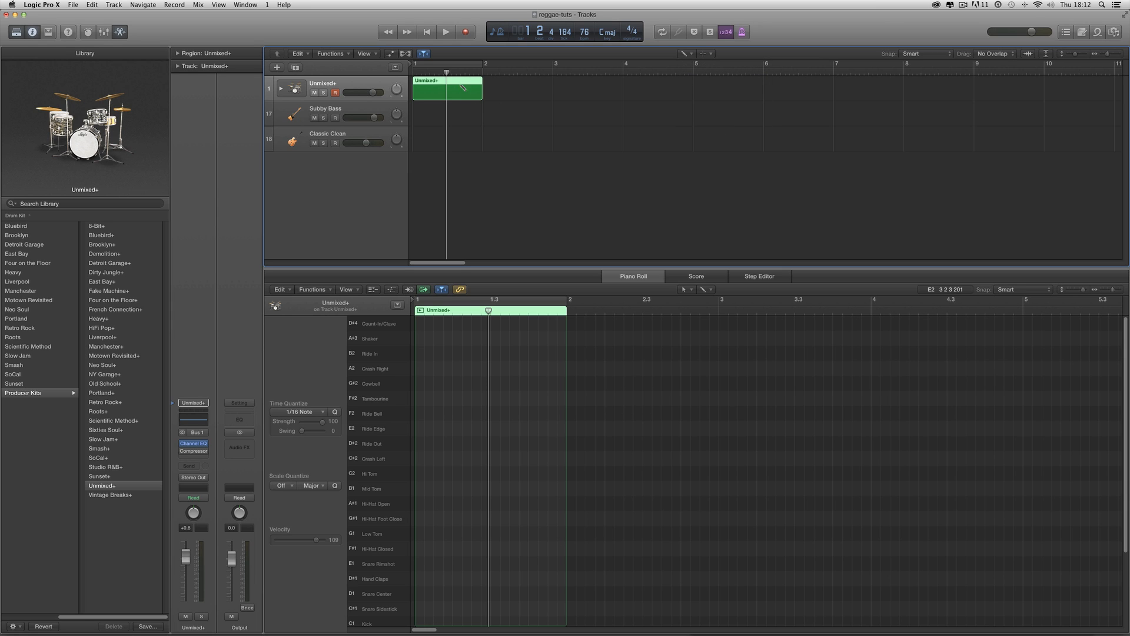
pyautogui.moveTo(414, 67); pyautogui.dragTo(482, 67)
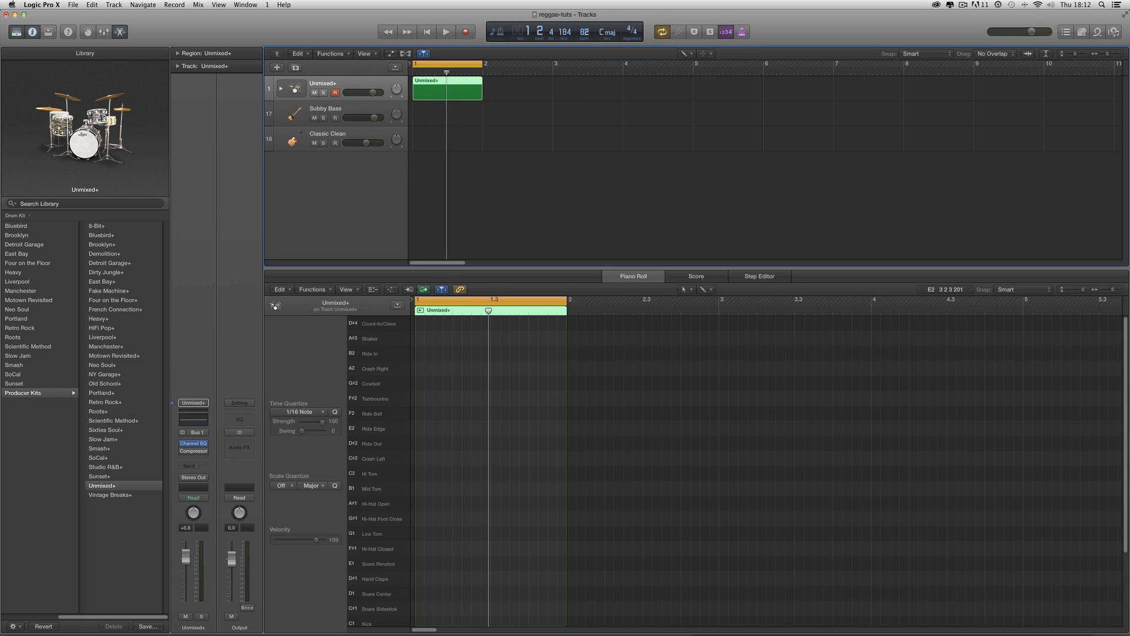
# - Paint sixteenth-note closed hi-hats across the whole bar with the Brush tool and shorten all of them
pyautogui.click(1118, 293)
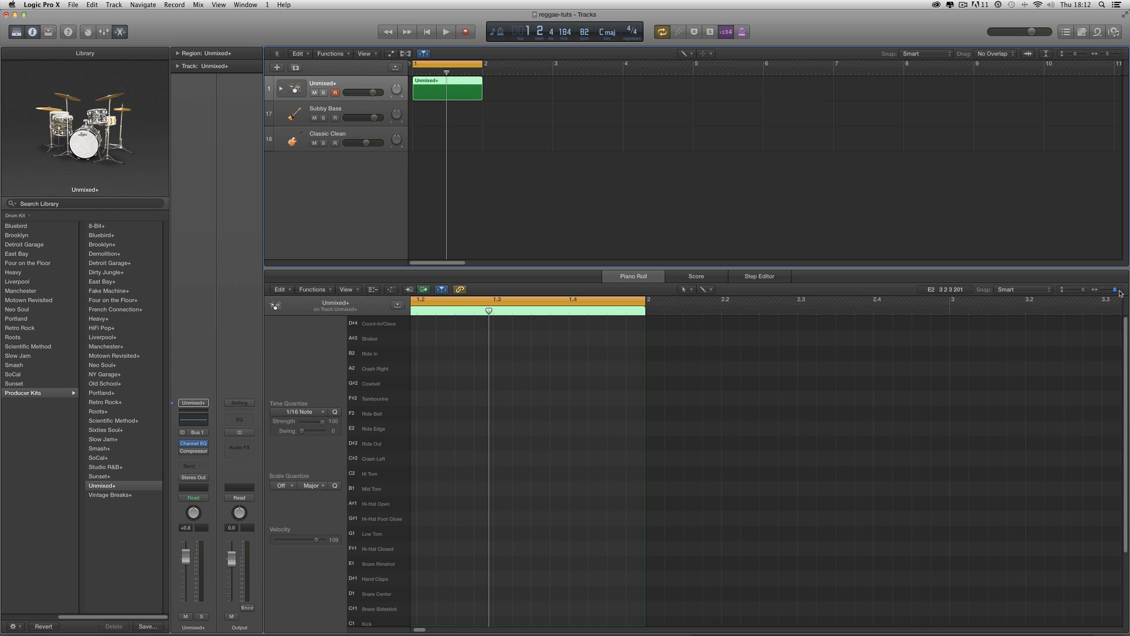
pyautogui.hscroll(-3, 999, 342)
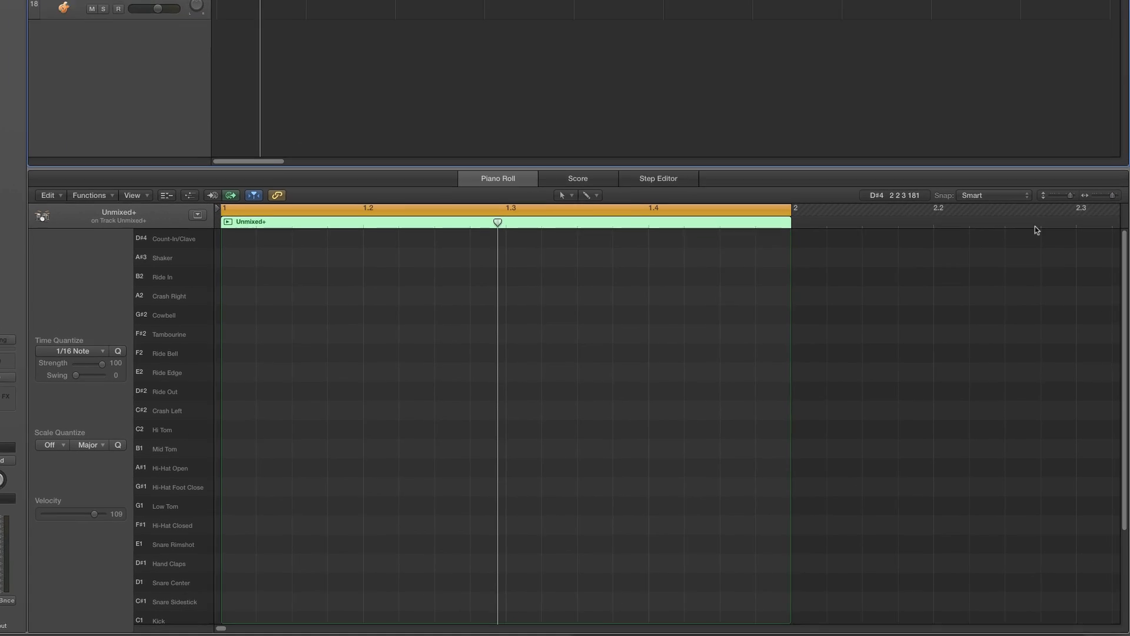
pyautogui.moveTo(1111, 187); pyautogui.dragTo(1115, 189)
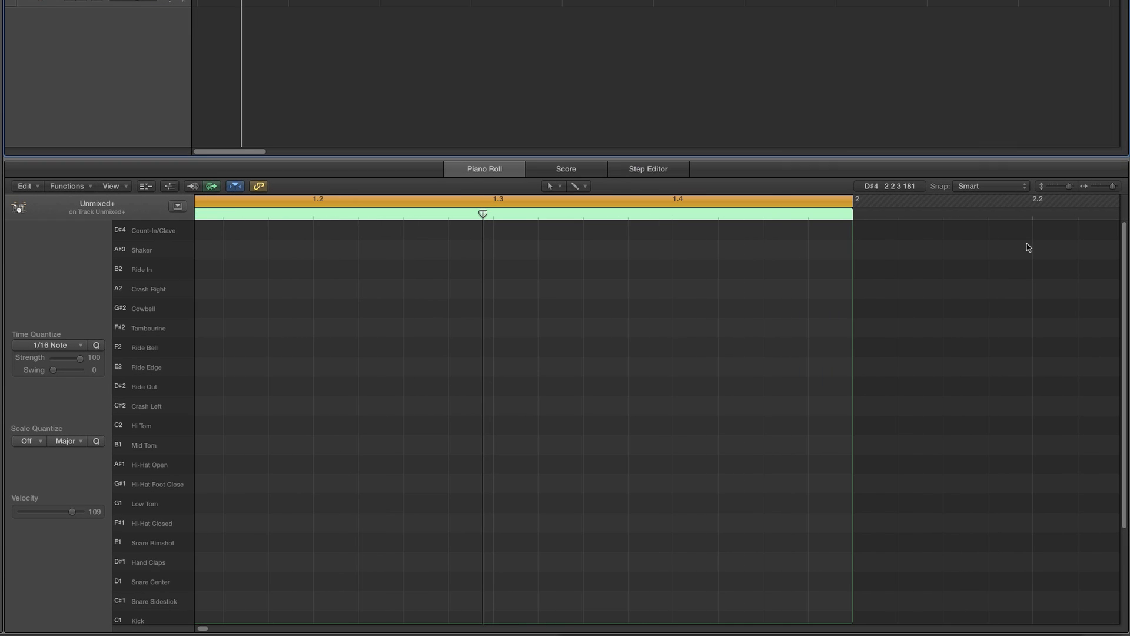
pyautogui.hscroll(-3, 1015, 249)
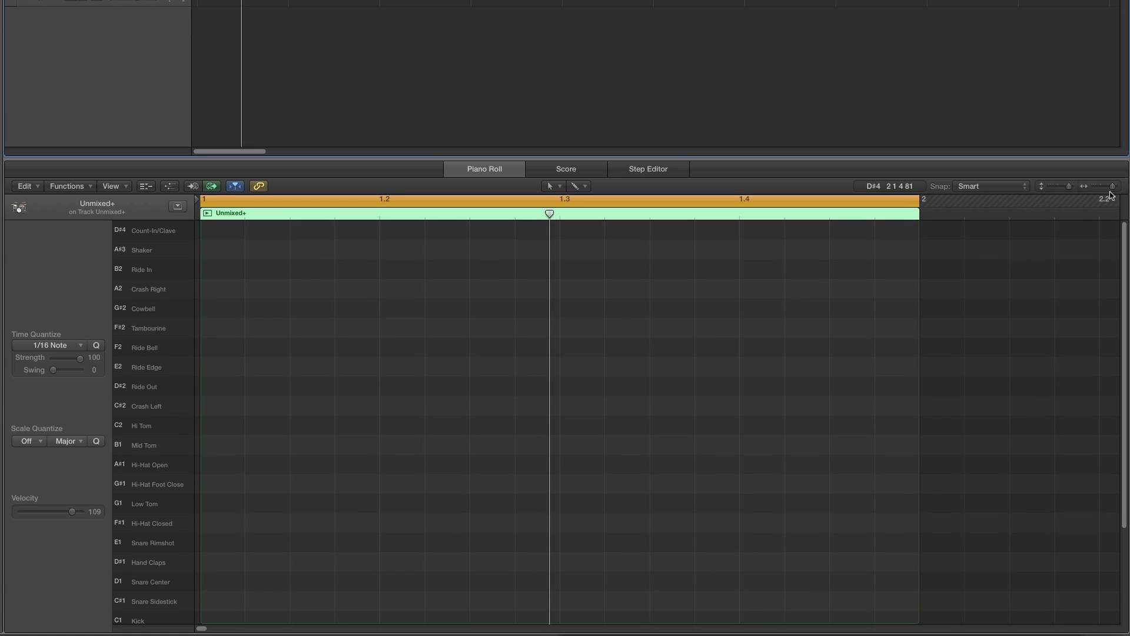
pyautogui.moveTo(1112, 189); pyautogui.dragTo(1114, 189)
pyautogui.hscroll(-3, 1044, 231)
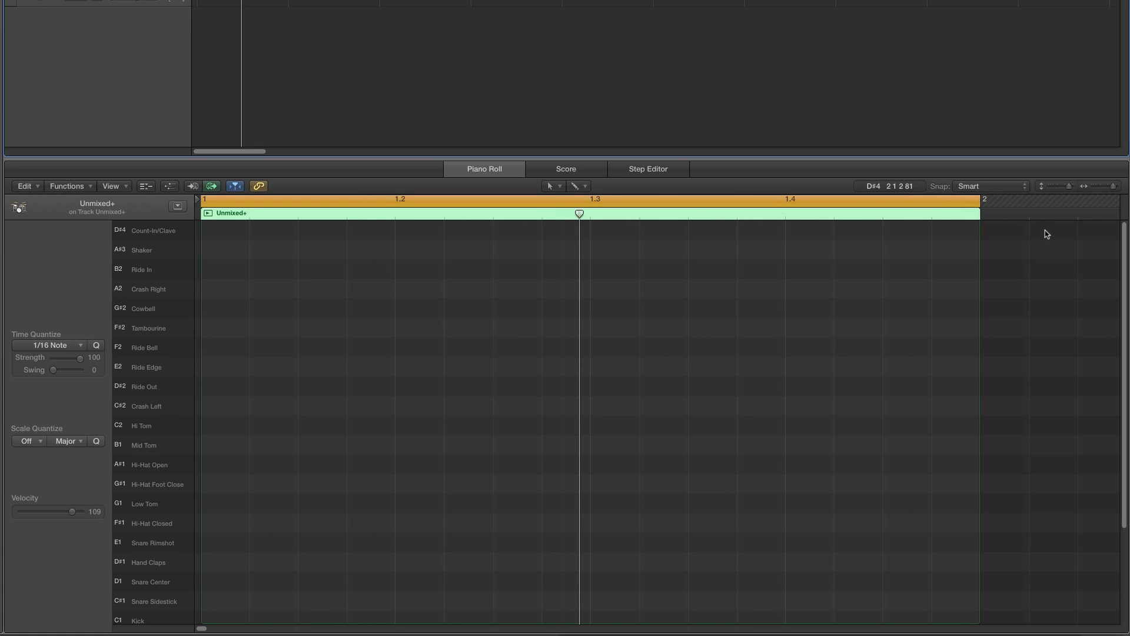
pyautogui.click(549, 185)
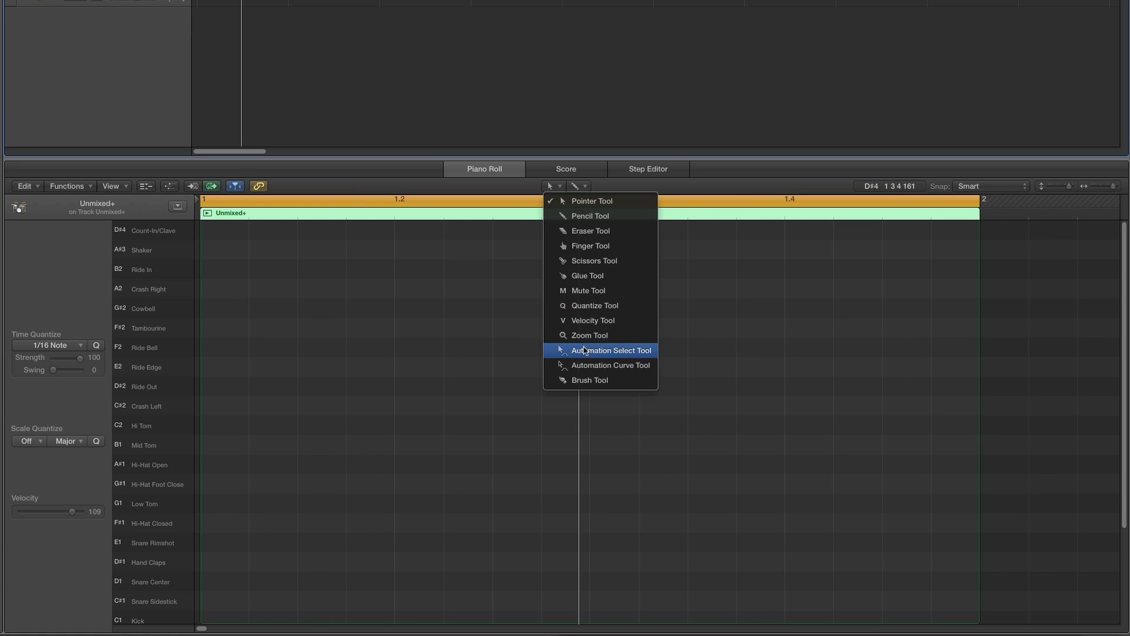
pyautogui.click(585, 378)
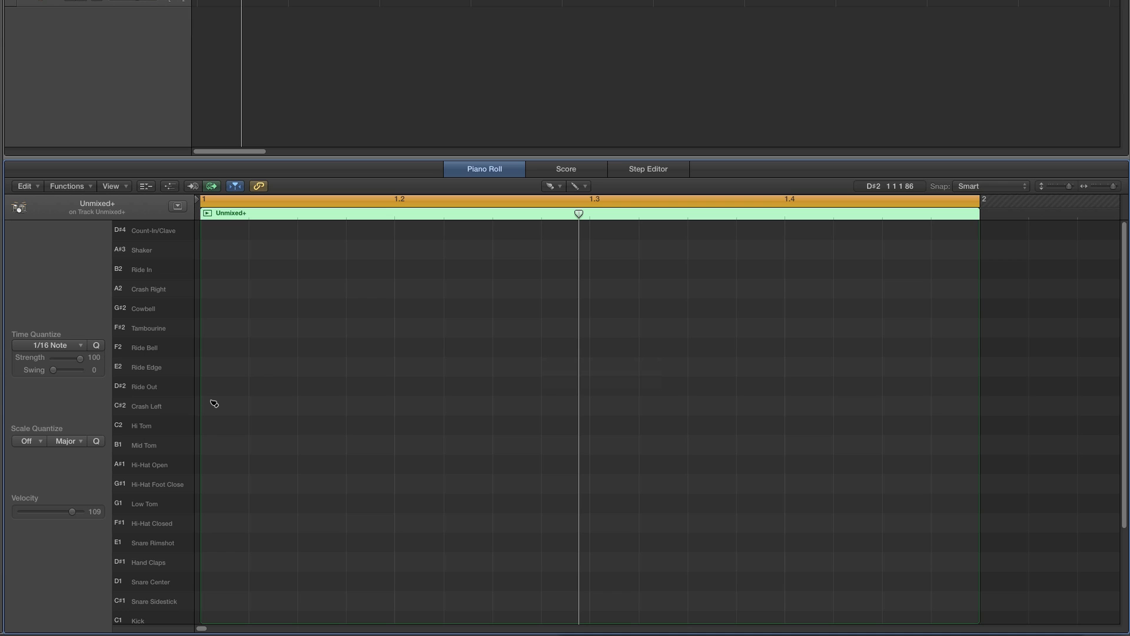
pyautogui.scroll(-4, 215, 404)
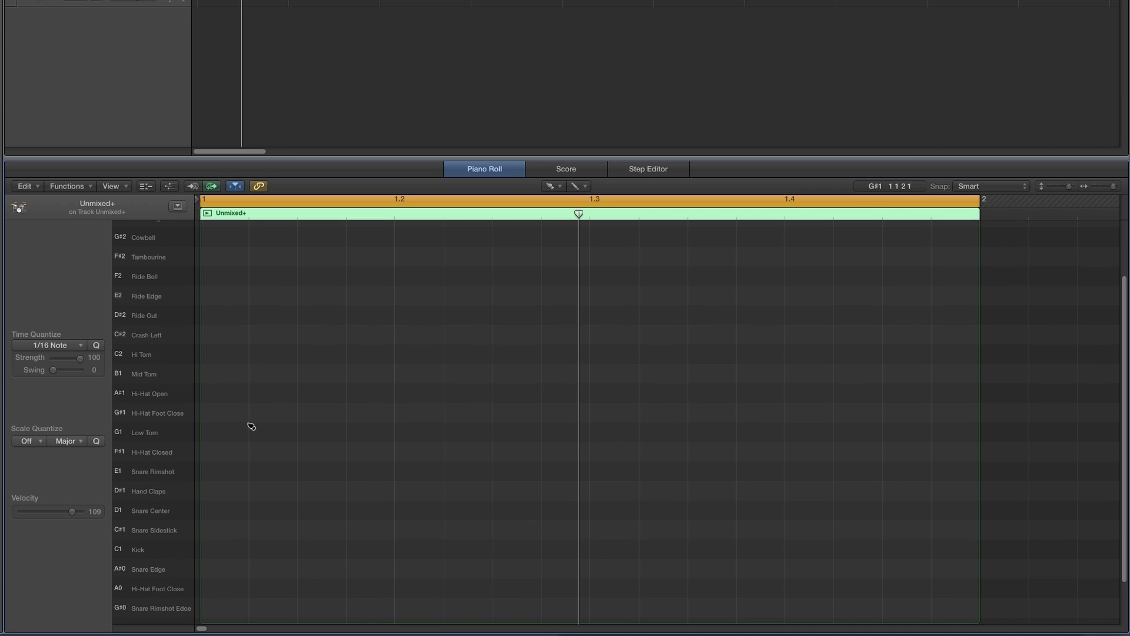
pyautogui.moveTo(214, 457); pyautogui.dragTo(938, 457)
pyautogui.click(151, 452)
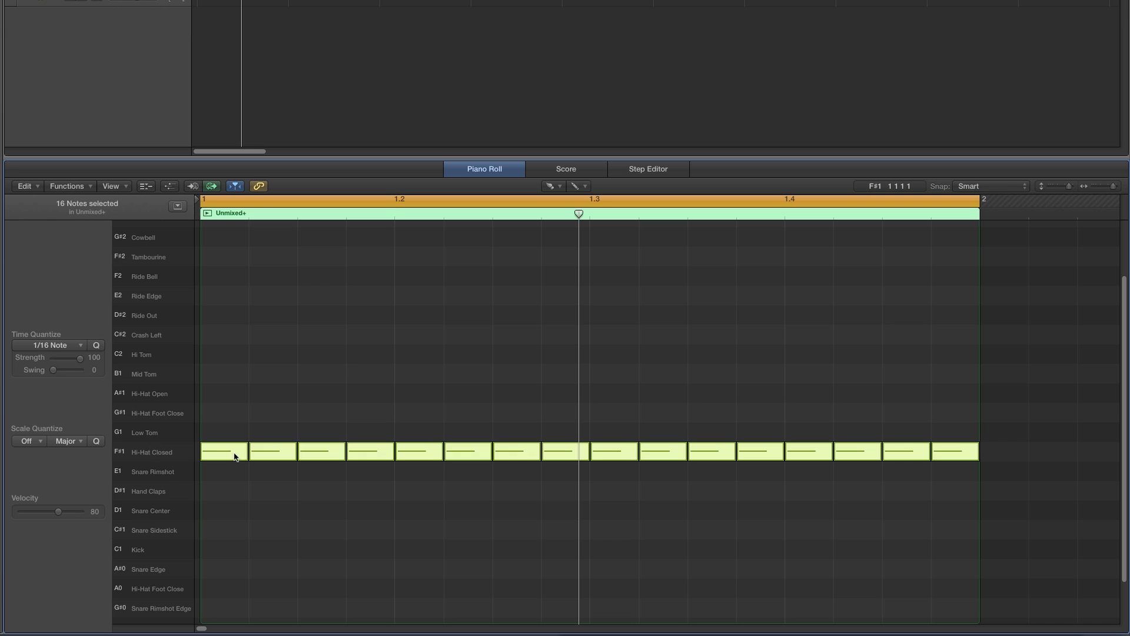
pyautogui.moveTo(246, 453); pyautogui.dragTo(228, 453)
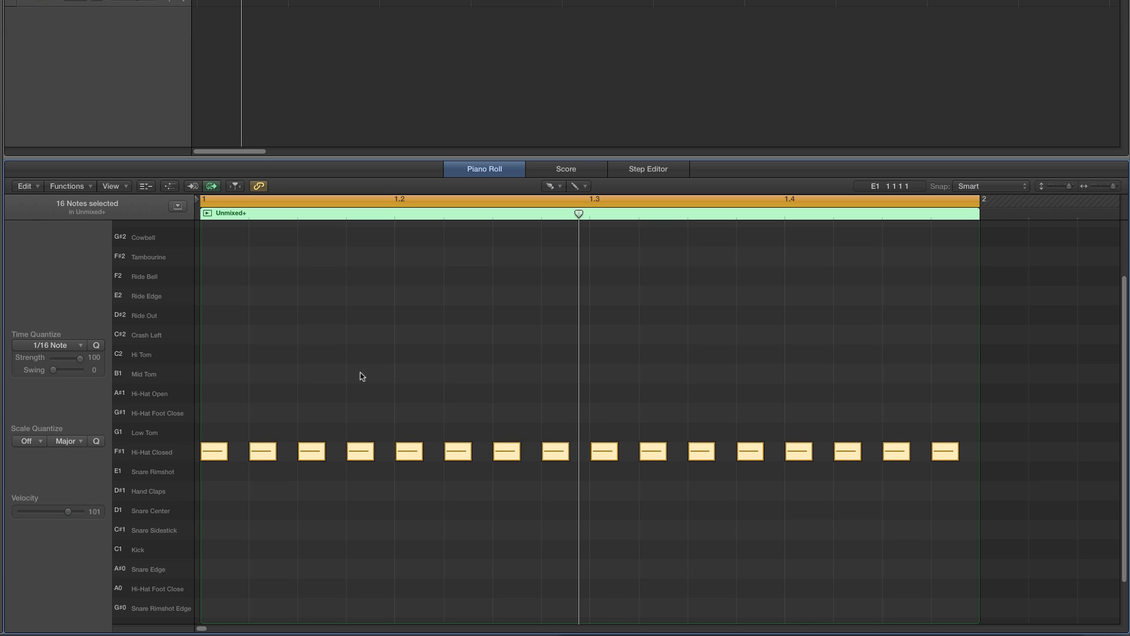
# - Select every off-beat closed hi-hat with the Velocity tool and lower their velocity to 6
pyautogui.click(553, 183)
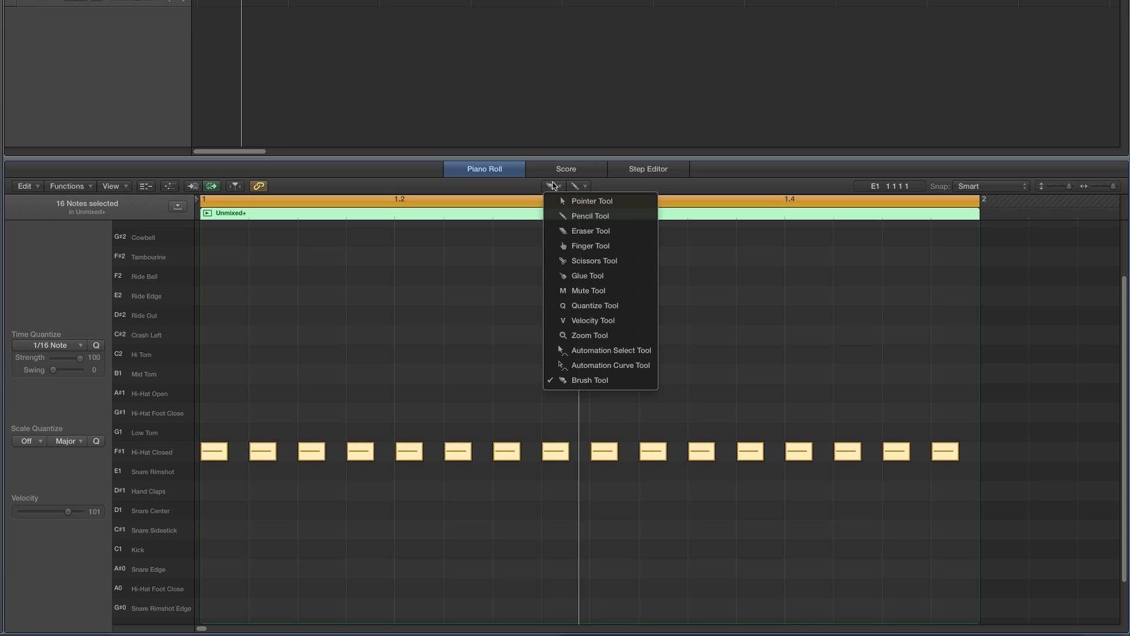
pyautogui.click(572, 320)
pyautogui.click(412, 368)
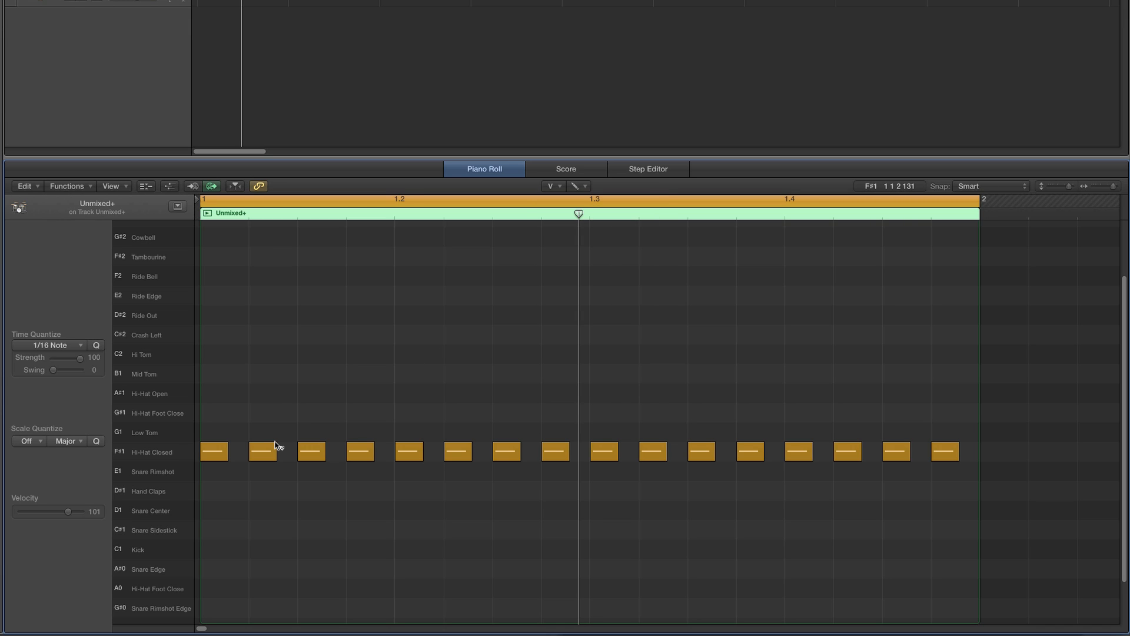
pyautogui.click(268, 452)
pyautogui.keyDown('shift'); pyautogui.click(360, 451); pyautogui.keyUp('shift')
pyautogui.keyDown('shift'); pyautogui.click(458, 452); pyautogui.keyUp('shift')
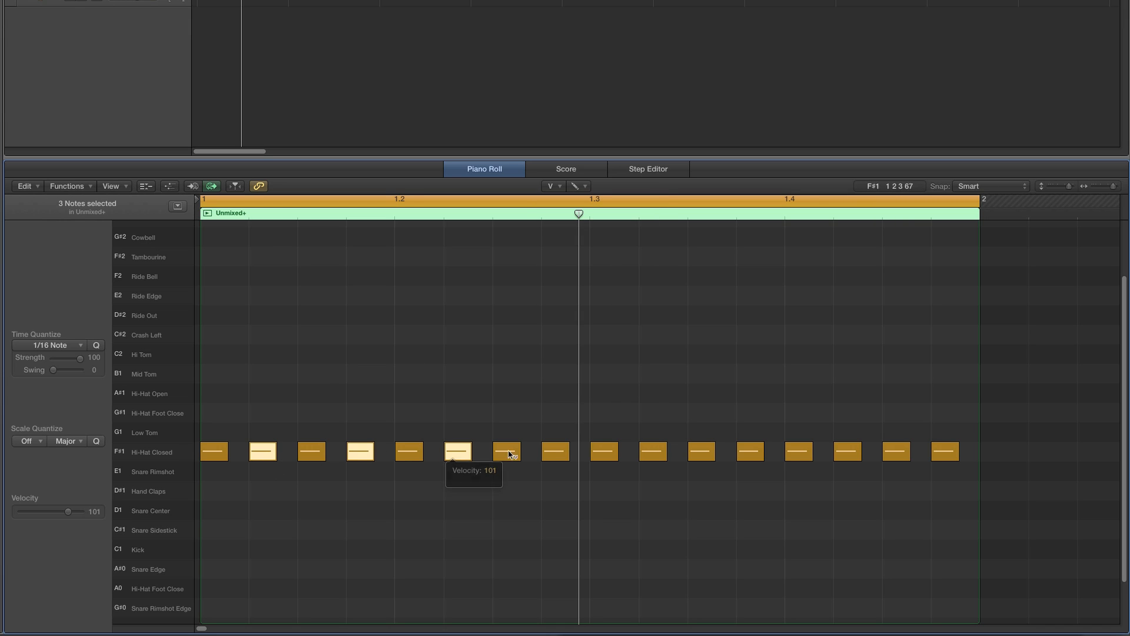
pyautogui.keyDown('shift'); pyautogui.click(555, 452); pyautogui.keyUp('shift')
pyautogui.keyDown('shift'); pyautogui.click(653, 451); pyautogui.keyUp('shift')
pyautogui.keyDown('shift'); pyautogui.click(750, 451); pyautogui.keyUp('shift')
pyautogui.keyDown('shift'); pyautogui.click(848, 451); pyautogui.keyUp('shift')
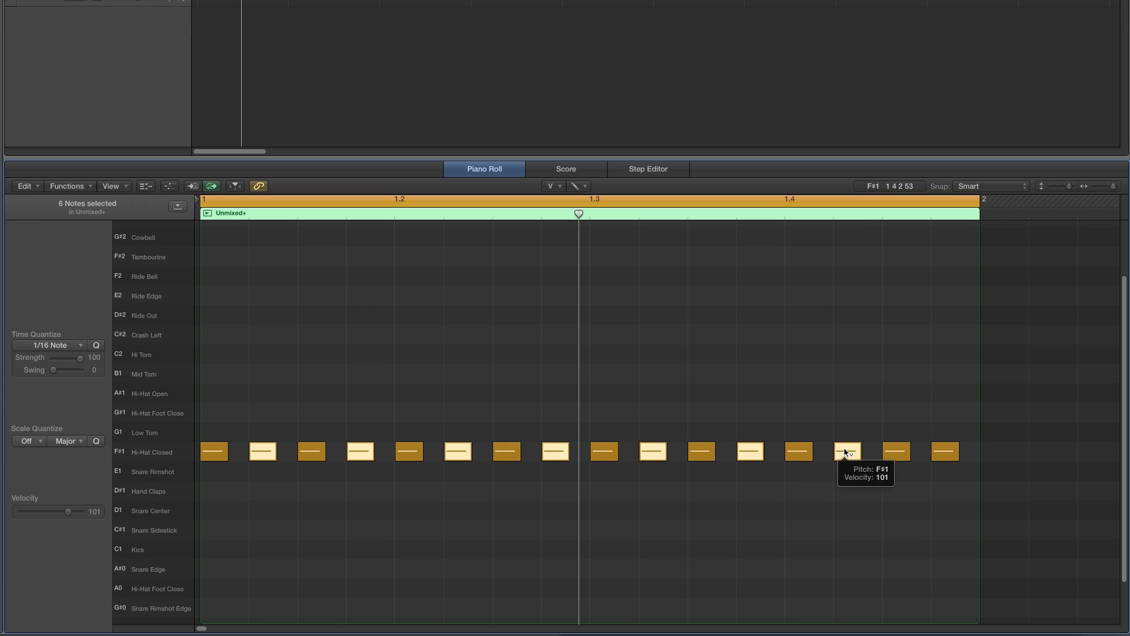
pyautogui.keyDown('shift'); pyautogui.click(943, 458); pyautogui.keyUp('shift')
pyautogui.moveTo(274, 462); pyautogui.dragTo(265, 510)
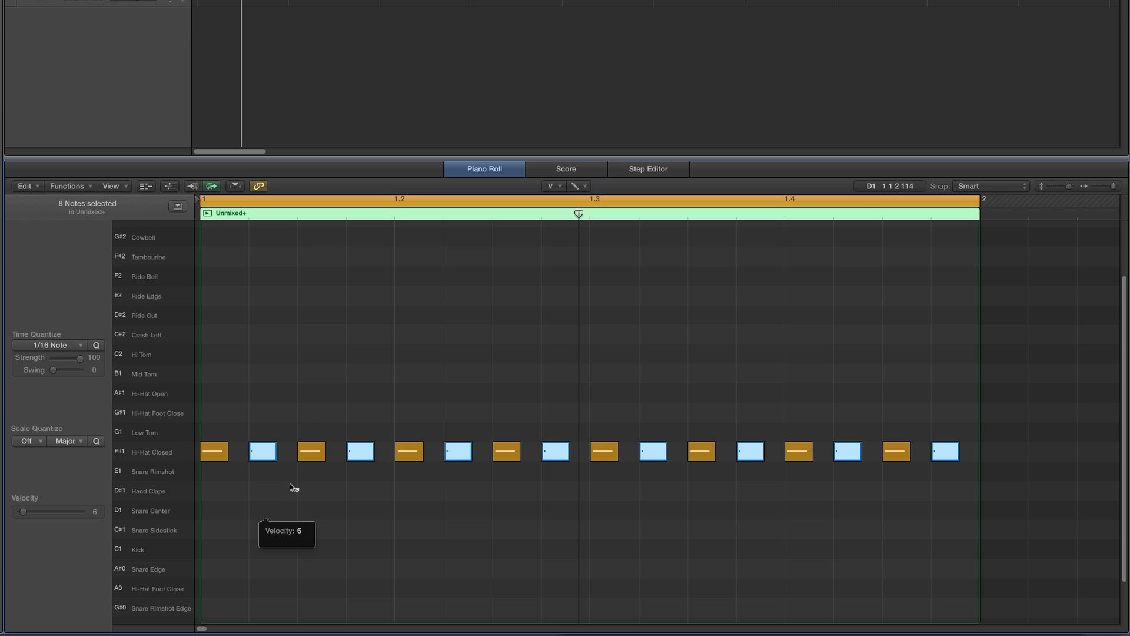
pyautogui.click(328, 414)
# - Delete the soft closed hi-hat on the fourth sixteenth of every beat
pyautogui.press('space')
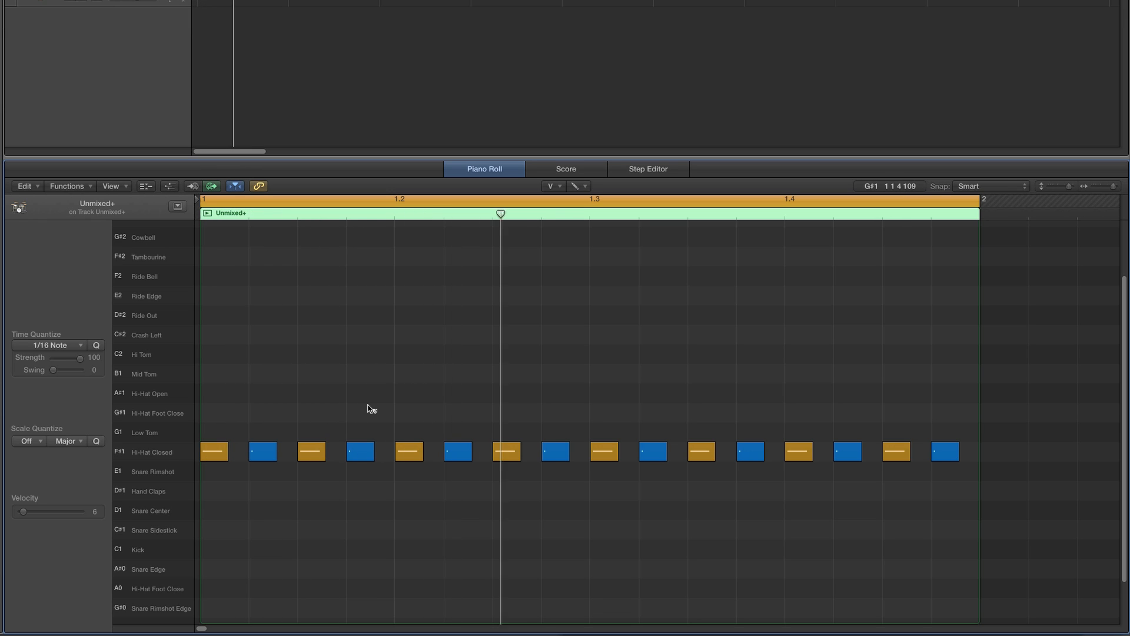
pyautogui.click(372, 451)
pyautogui.press('Delete')
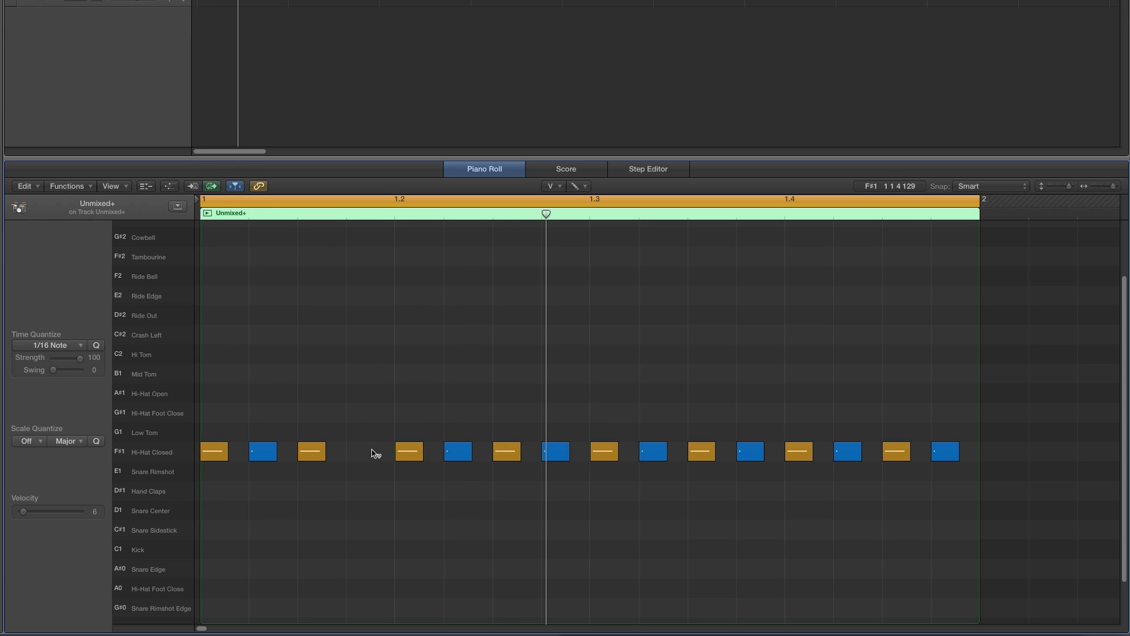
pyautogui.click(566, 455)
pyautogui.press('Delete')
pyautogui.click(762, 454)
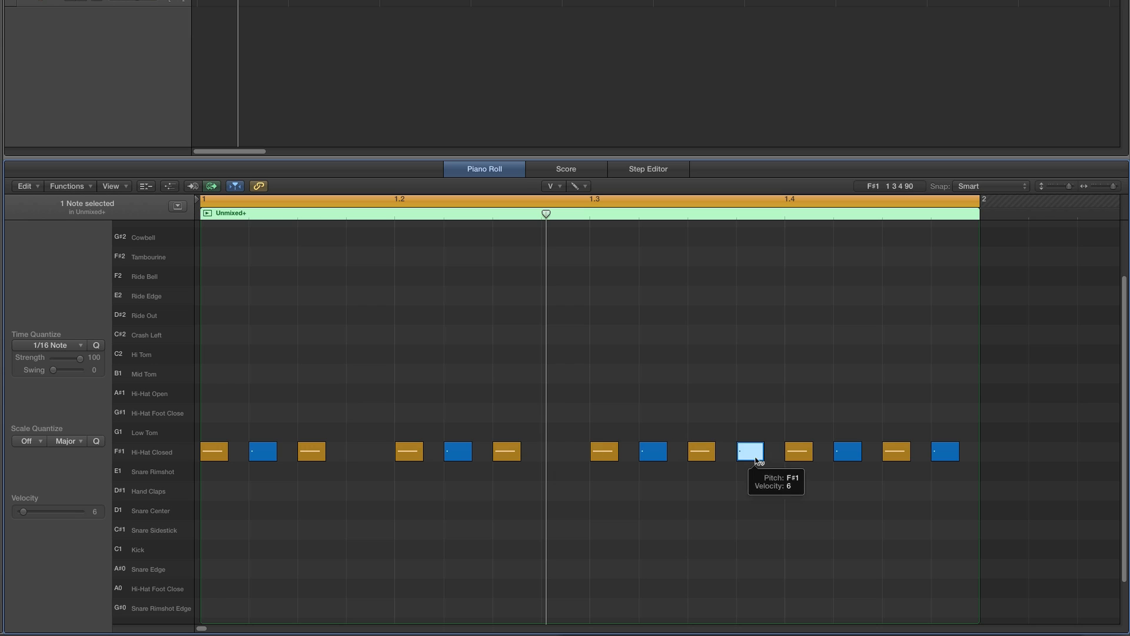
pyautogui.press('Delete')
pyautogui.click(933, 453)
pyautogui.press('Delete')
# - Move the hi-hat on the third sixteenth of each beat up to G#1 Hi-Hat Foot Close with the Pointer tool
pyautogui.scroll(-3, 841, 434)
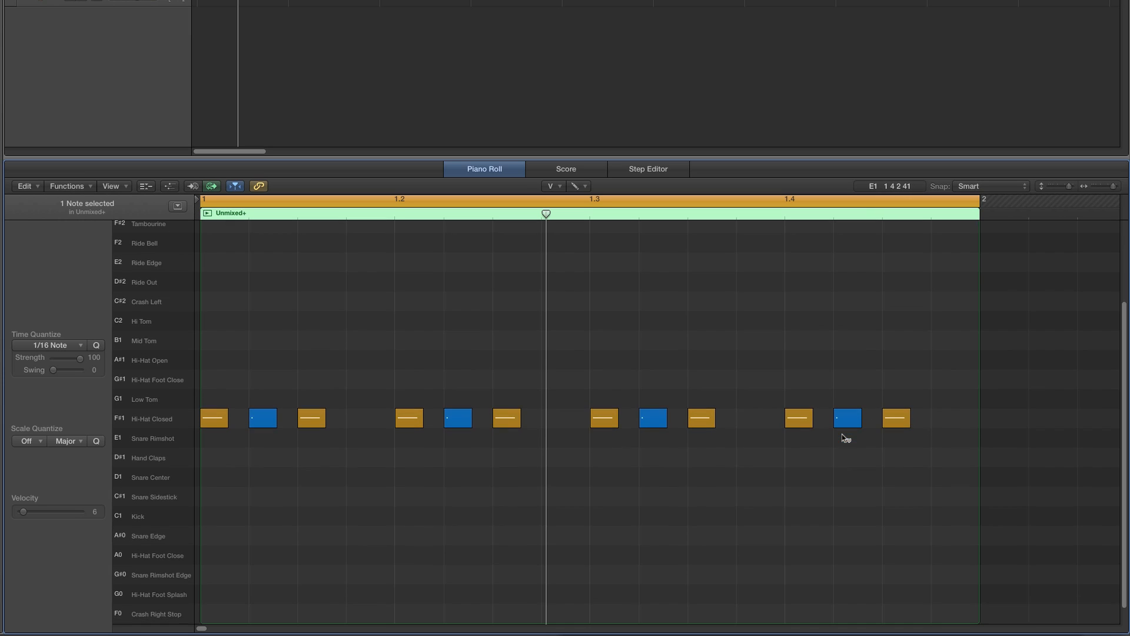
pyautogui.click(559, 186)
pyautogui.click(565, 199)
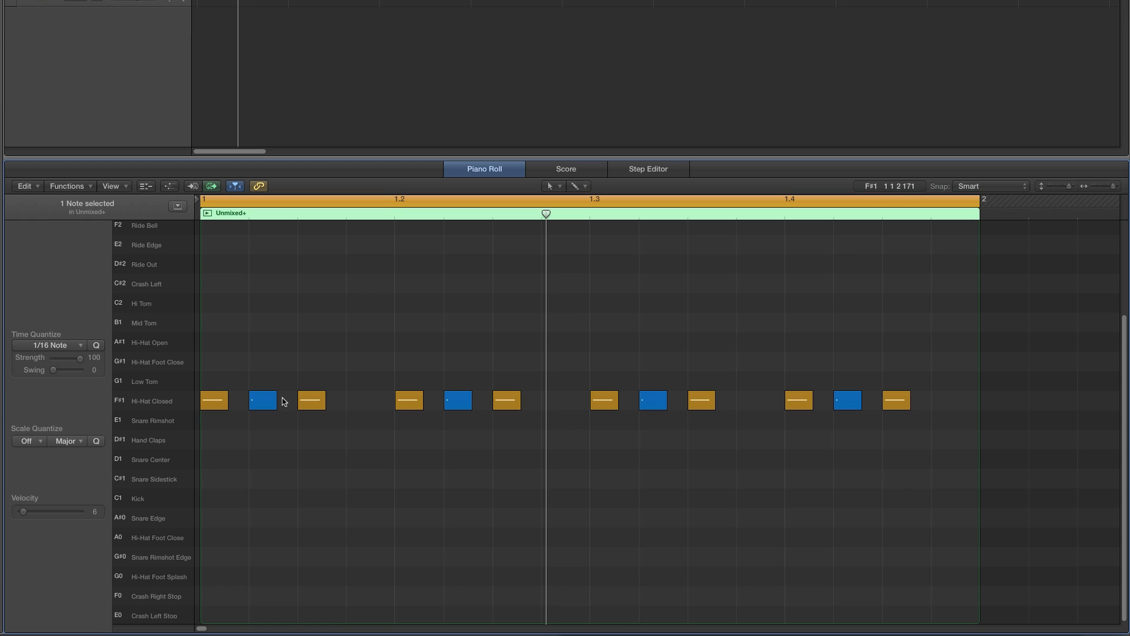
pyautogui.moveTo(308, 402); pyautogui.dragTo(308, 361)
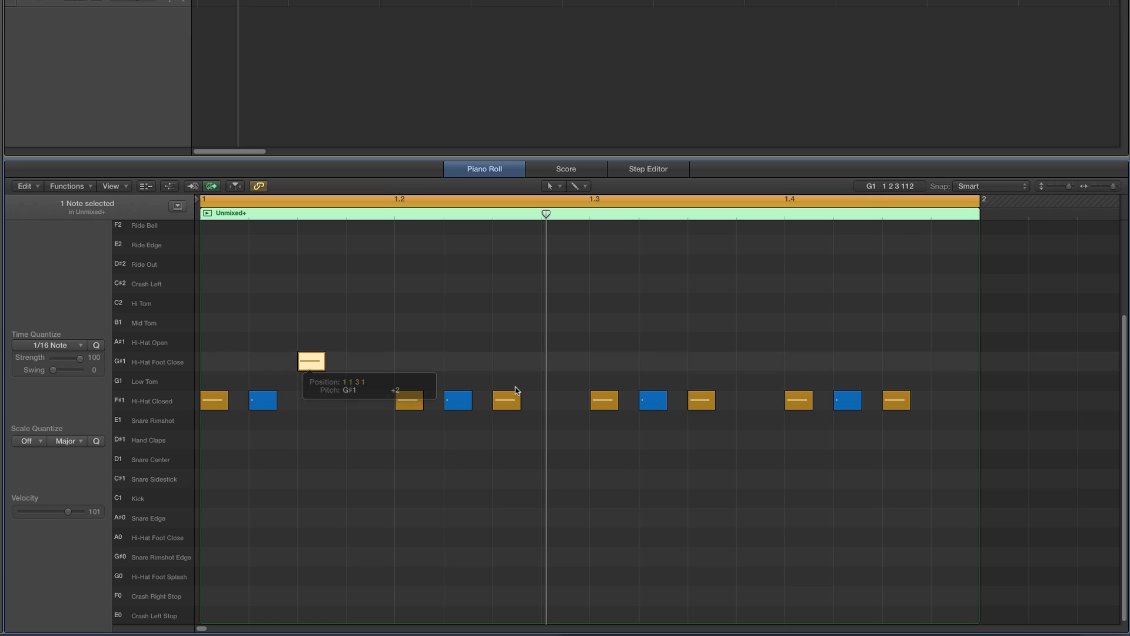
pyautogui.moveTo(501, 405); pyautogui.dragTo(503, 369)
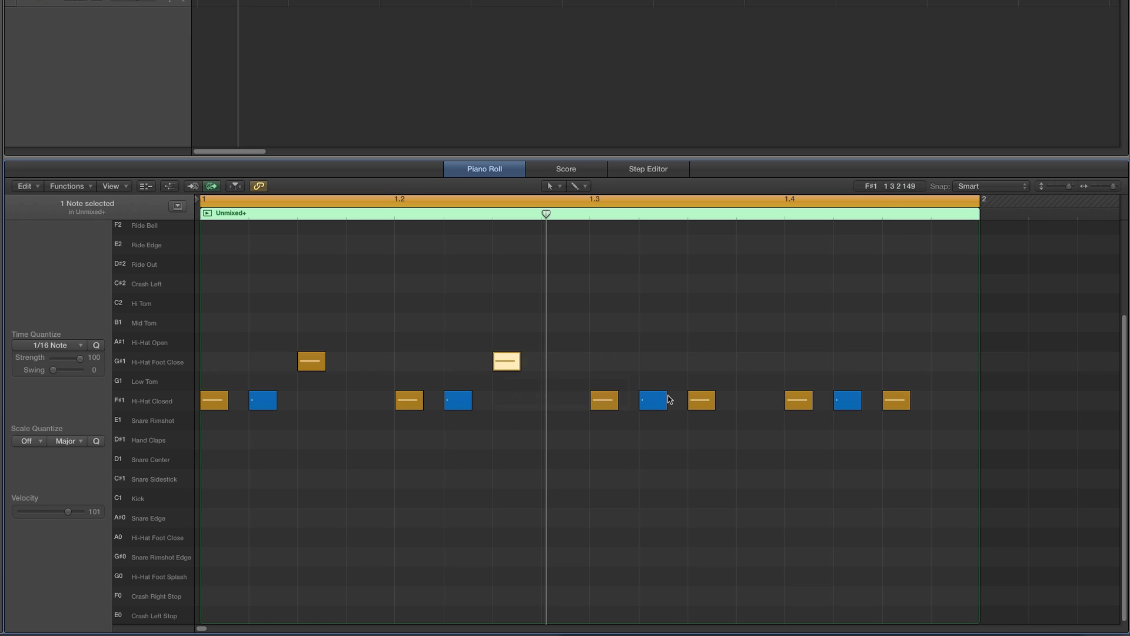
pyautogui.moveTo(696, 400); pyautogui.dragTo(699, 369)
pyautogui.moveTo(891, 400); pyautogui.dragTo(893, 369)
# - Set the velocity of all Hi-Hat Foot Close notes to 77 and play the loop
pyautogui.click(157, 361)
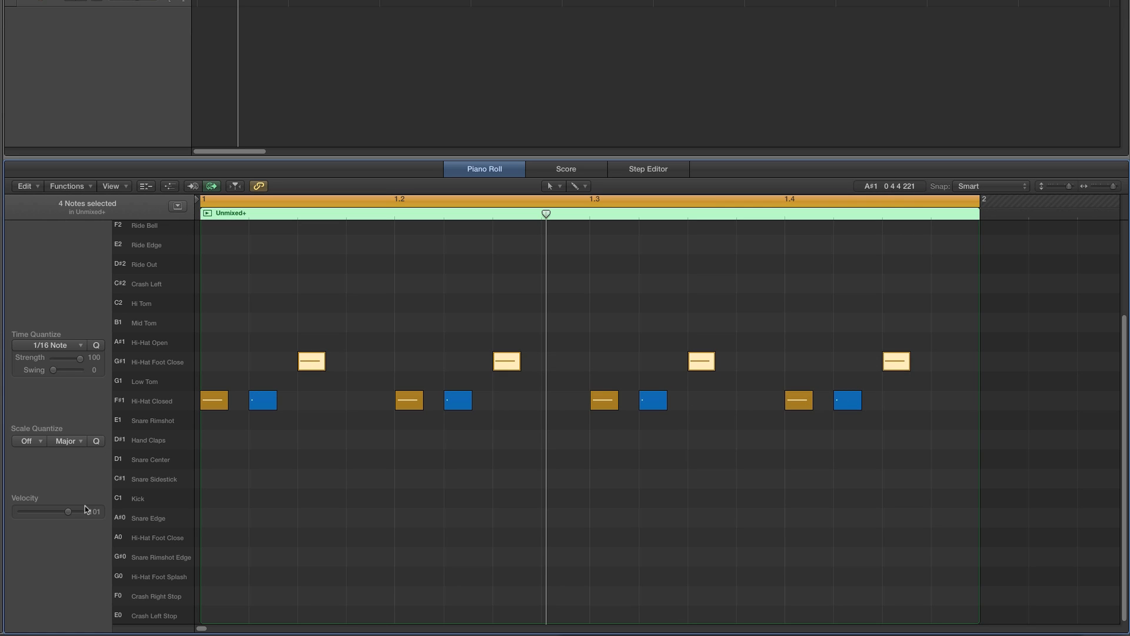
pyautogui.moveTo(68, 511); pyautogui.dragTo(63, 512)
pyautogui.press('space')
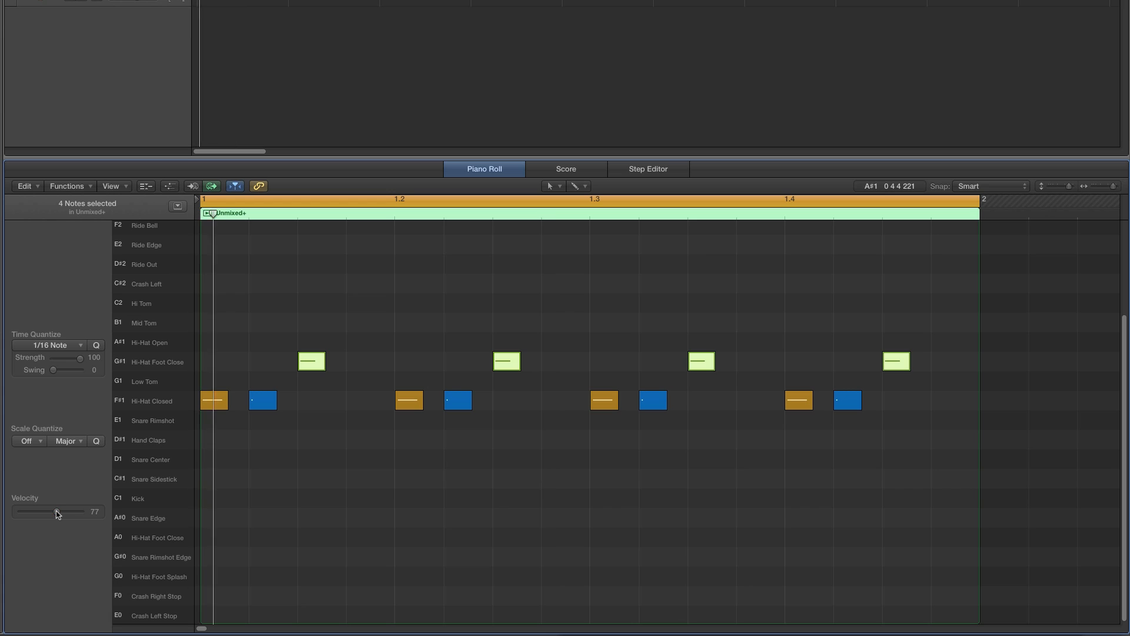
pyautogui.press('space')
pyautogui.click(407, 324)
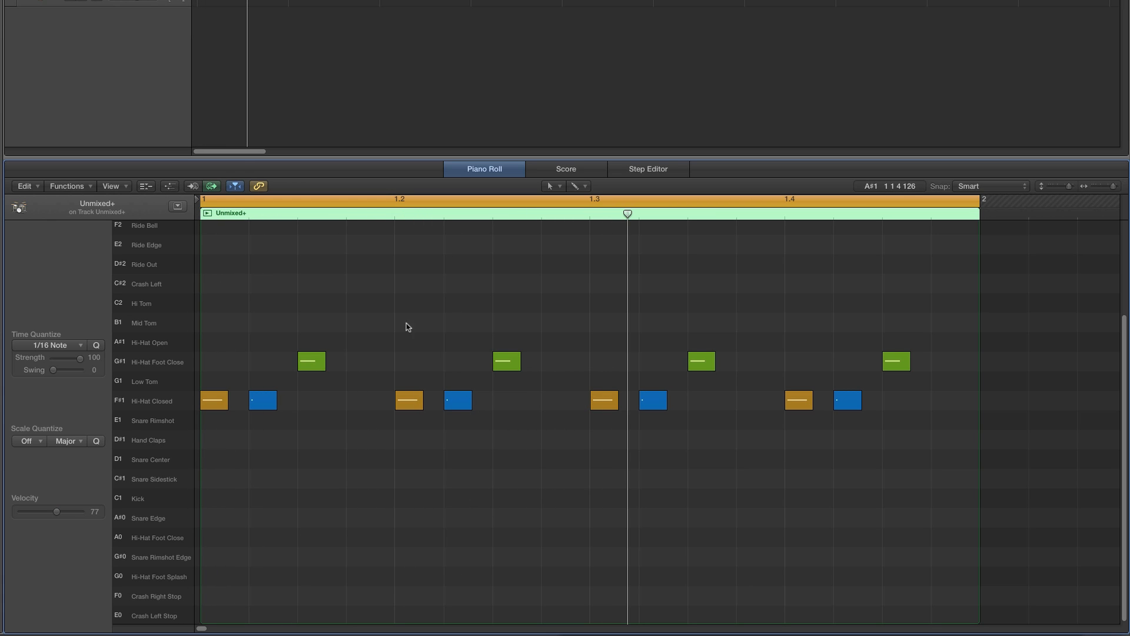
# - Switch to the Pencil tool and draw, then delete, a kick note on the downbeat
pyautogui.scroll(-1, 417, 326)
pyautogui.click(552, 186)
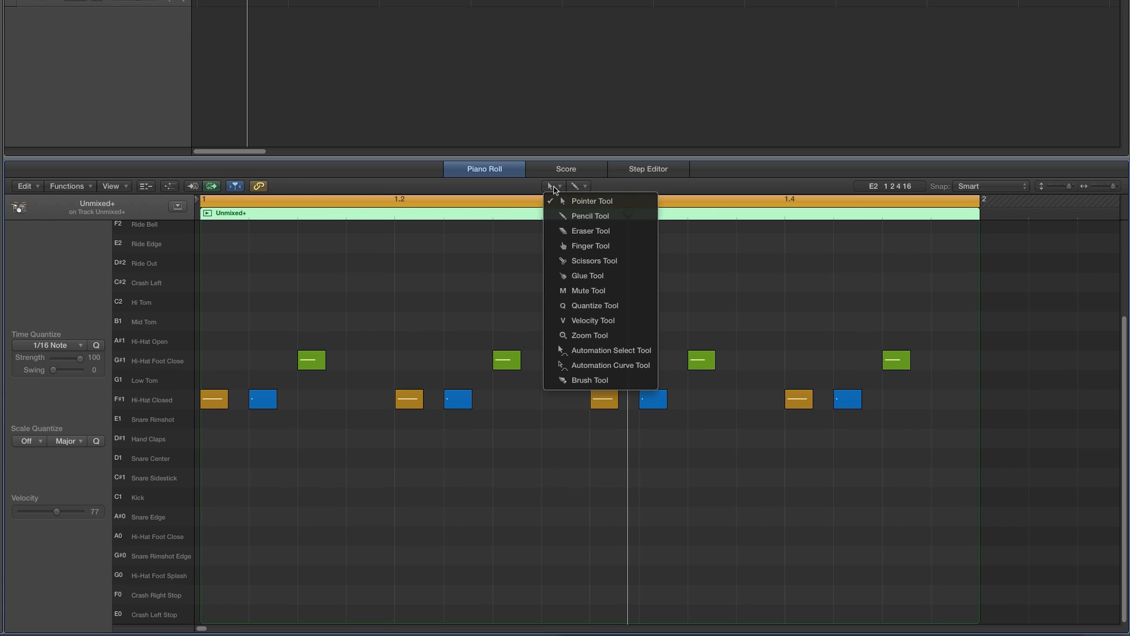
pyautogui.click(574, 216)
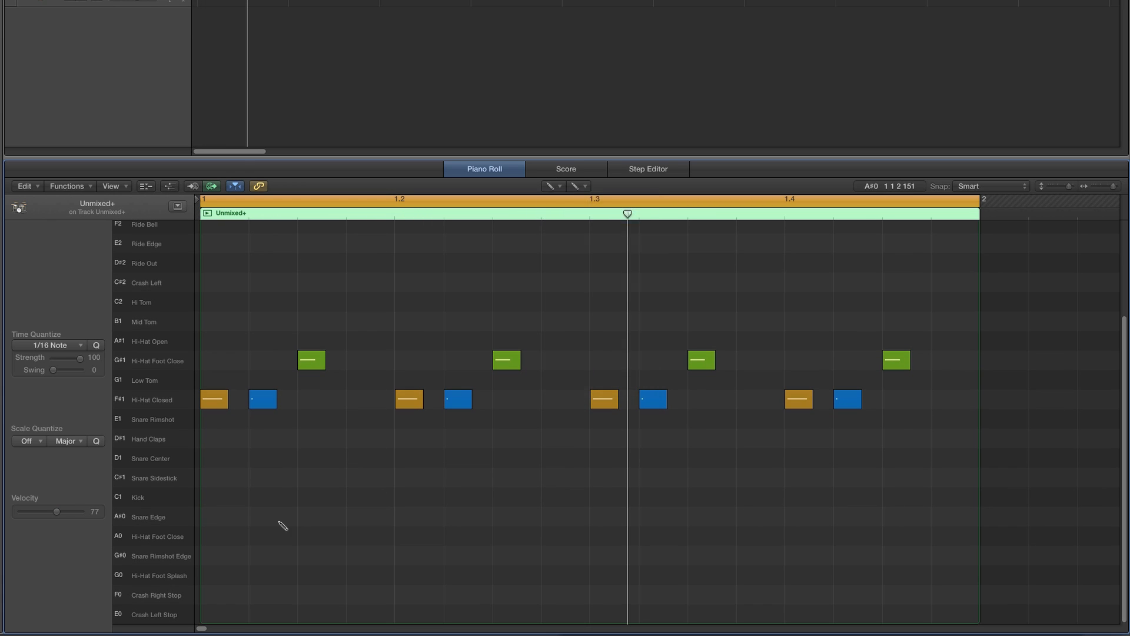
pyautogui.click(218, 502)
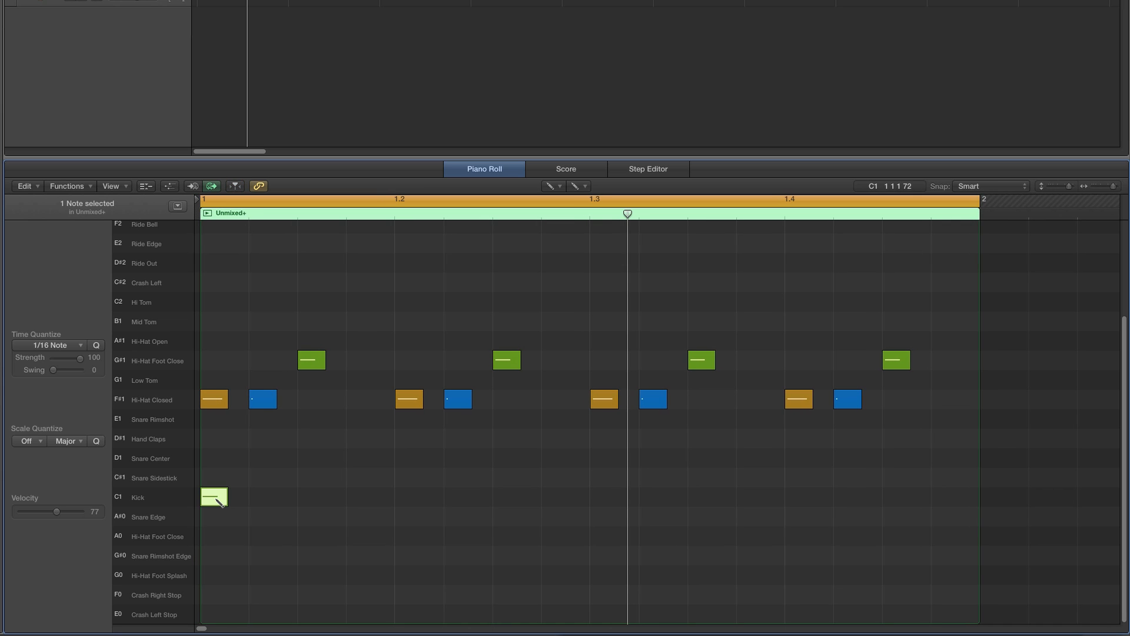
pyautogui.moveTo(57, 512); pyautogui.dragTo(65, 511)
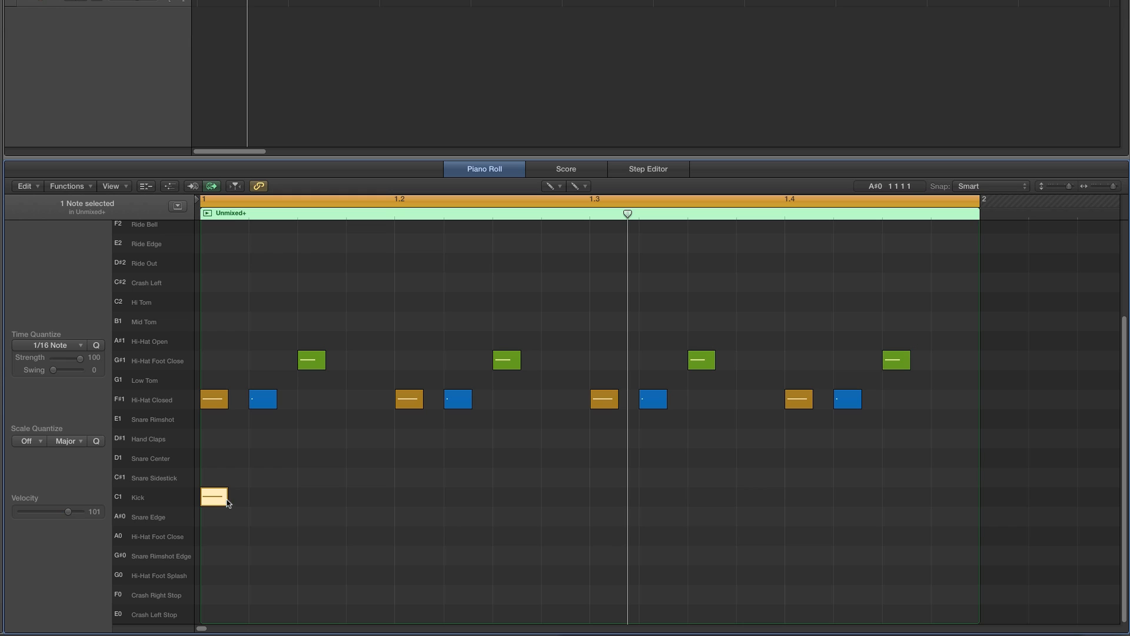
pyautogui.moveTo(228, 502); pyautogui.dragTo(232, 502)
pyautogui.press('Delete')
# - Draw kicks on the third sixteenth of beats one and two, and Snare Rimshot notes on beats two and four
pyautogui.click(311, 496)
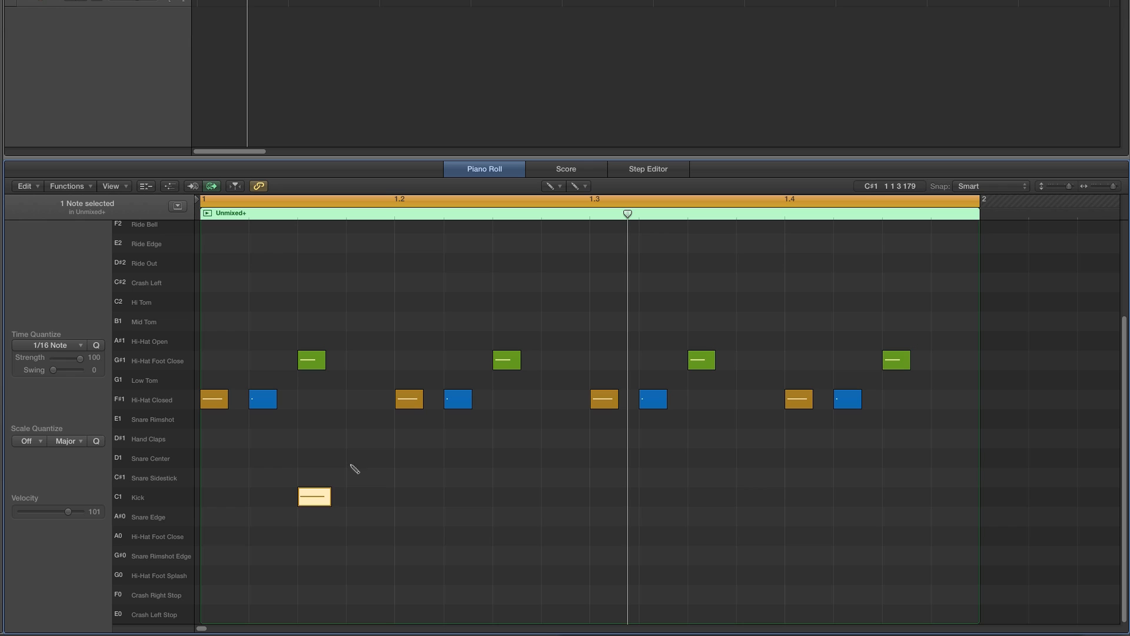
pyautogui.click(406, 421)
pyautogui.click(506, 497)
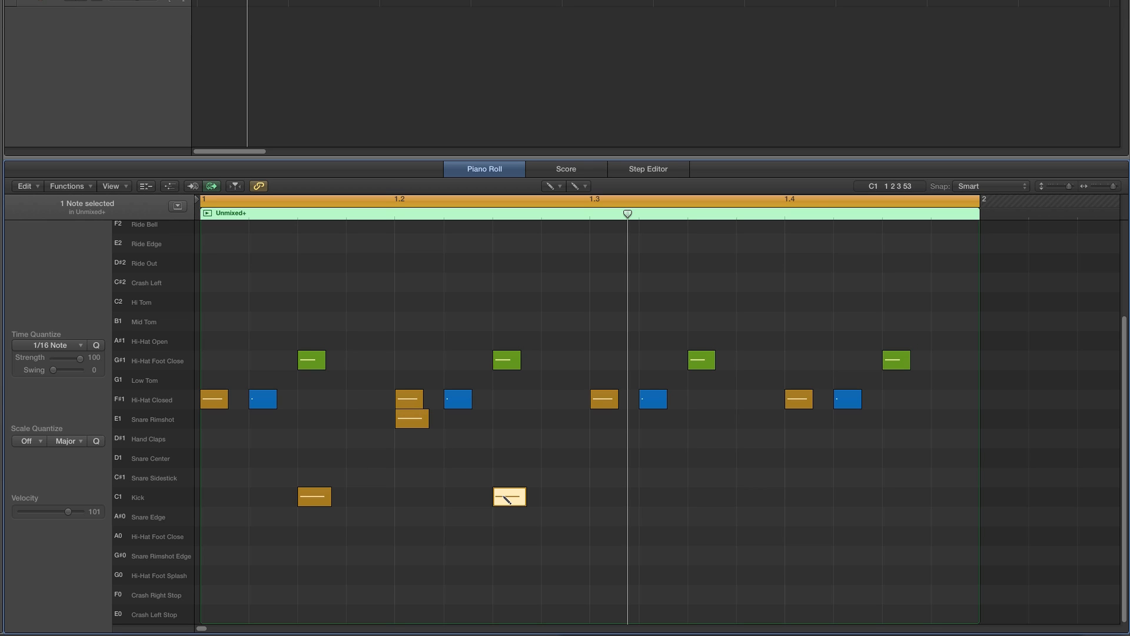
pyautogui.click(797, 419)
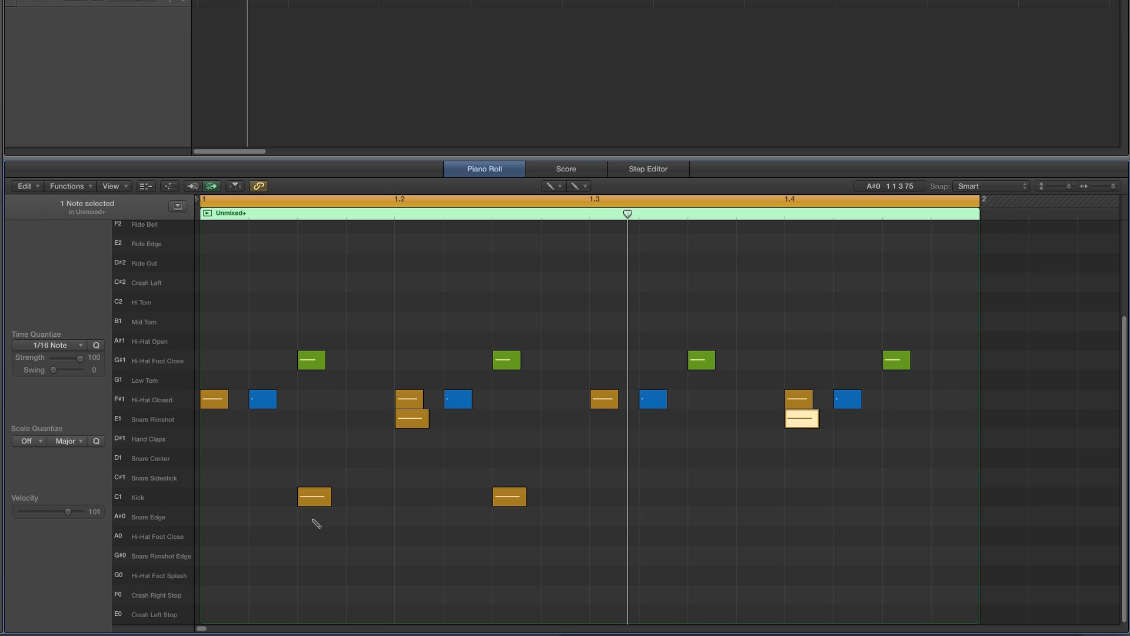
# - Play the loop and draw an extra kick note on beat three
pyautogui.press('space')
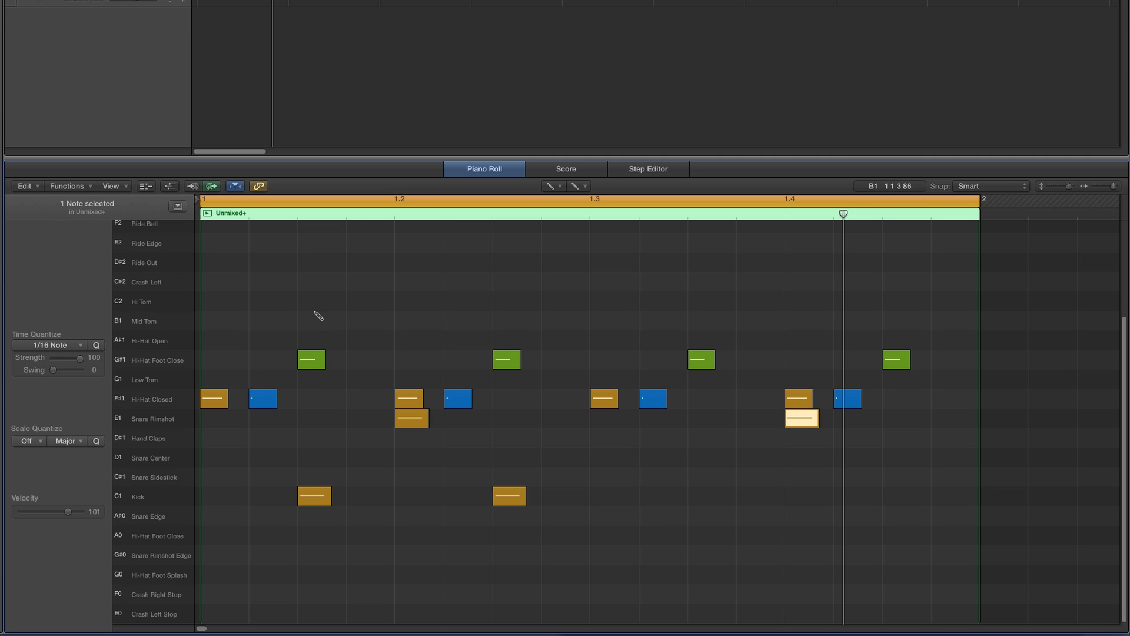
pyautogui.click(612, 499)
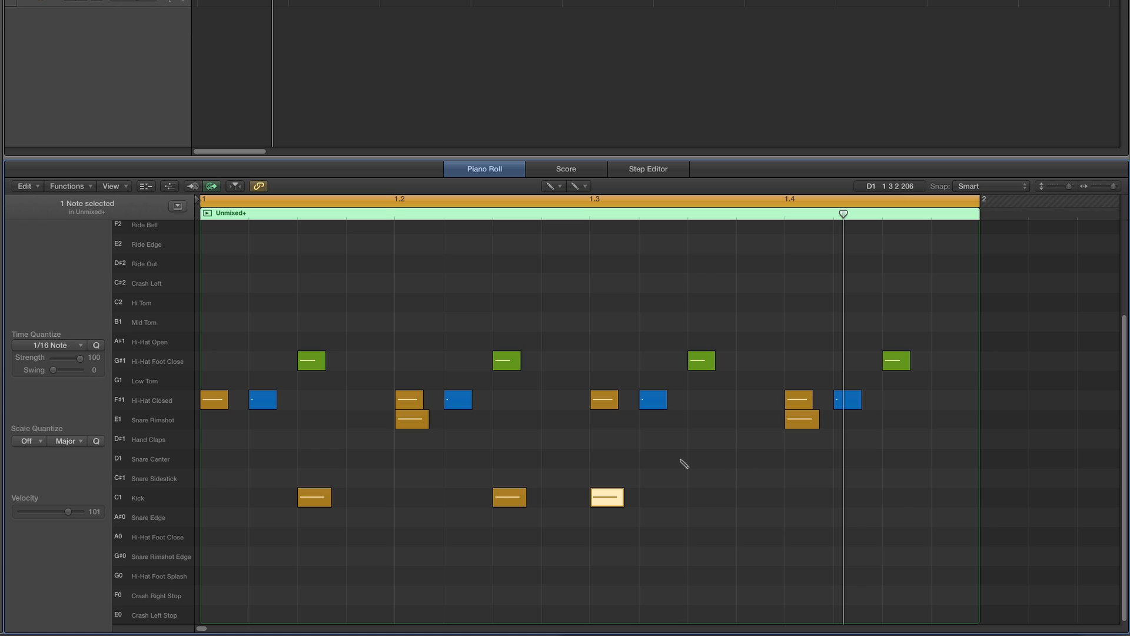
pyautogui.press('space')
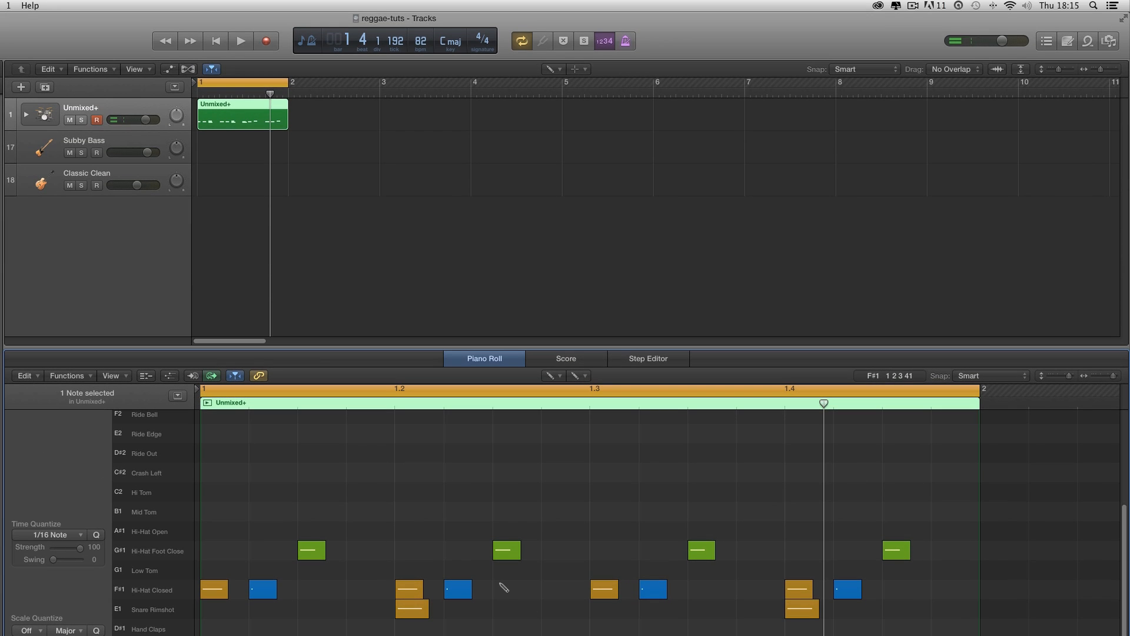
# - Create a one-bar region on the Subby Bass track and draw an A2 bass note on beat one's third sixteenth, about two sixteenths long
pyautogui.click(229, 149)
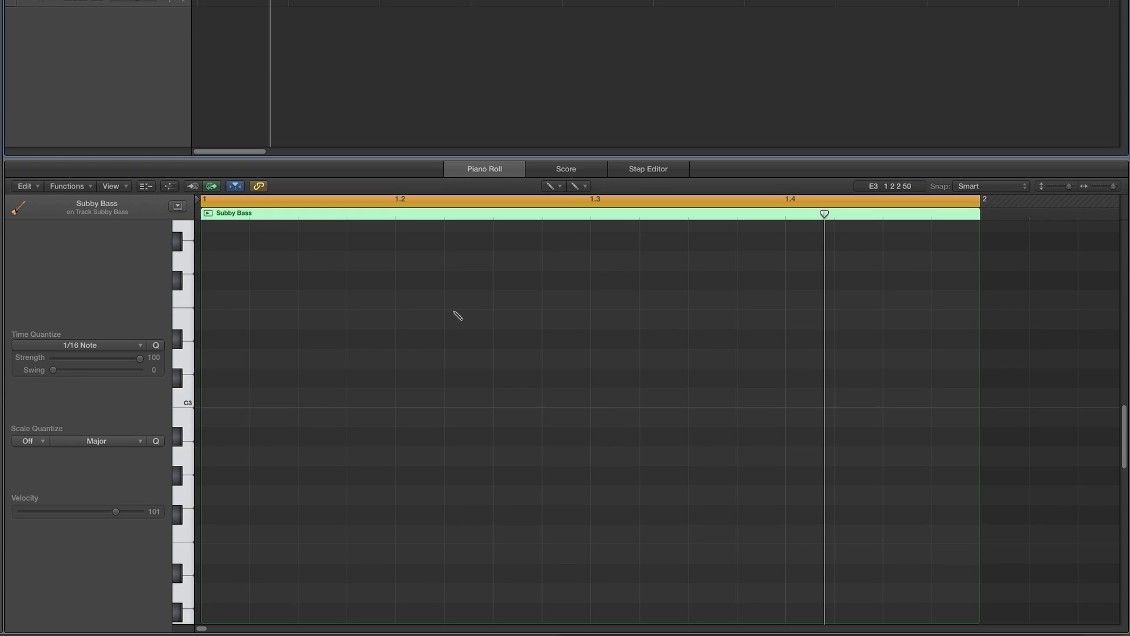
pyautogui.scroll(-5, 351, 367)
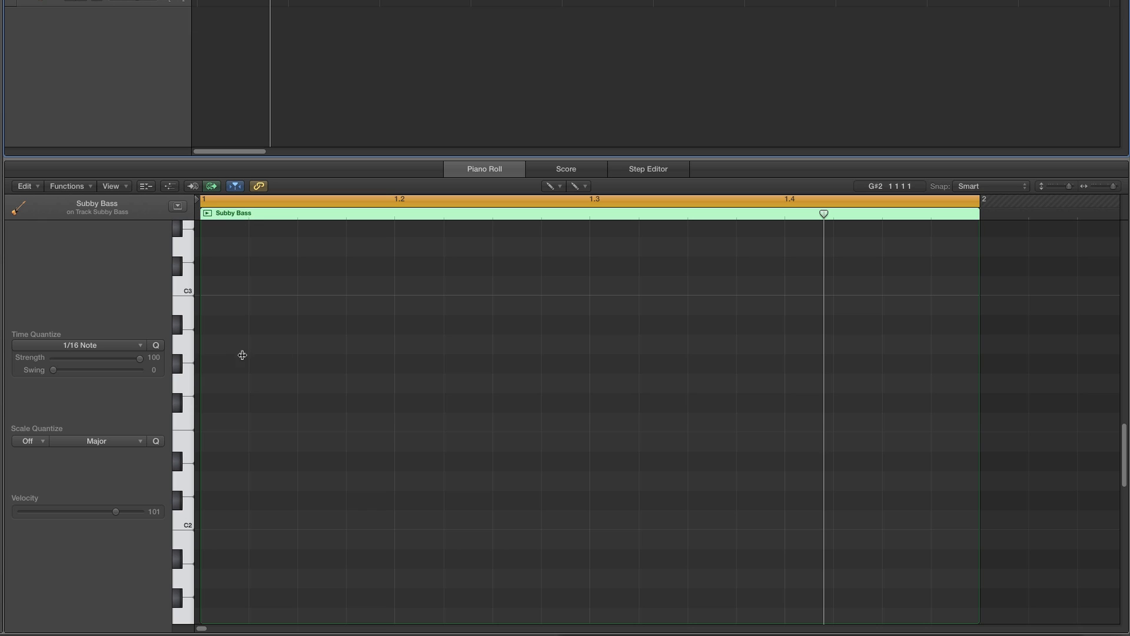
pyautogui.click(186, 346)
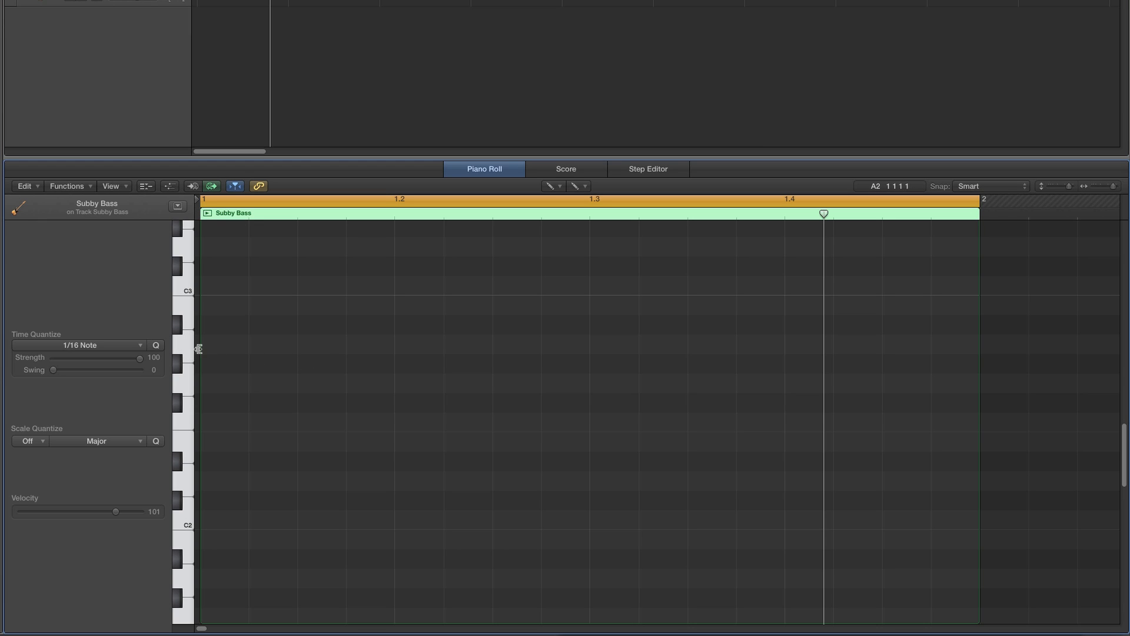
pyautogui.click(321, 350)
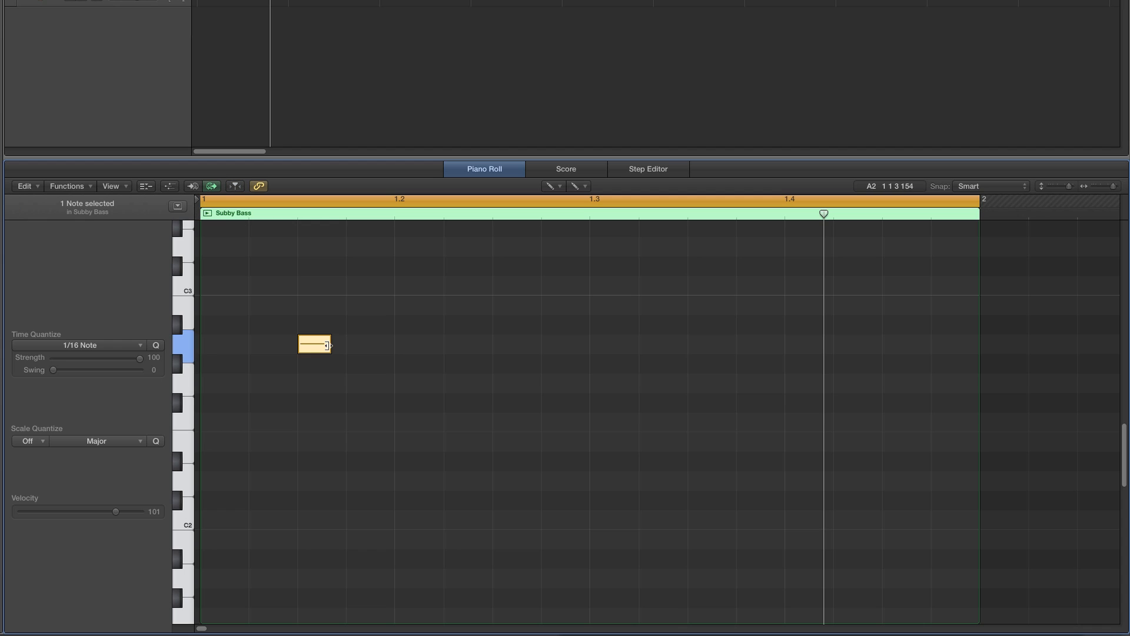
pyautogui.moveTo(332, 344); pyautogui.dragTo(357, 343)
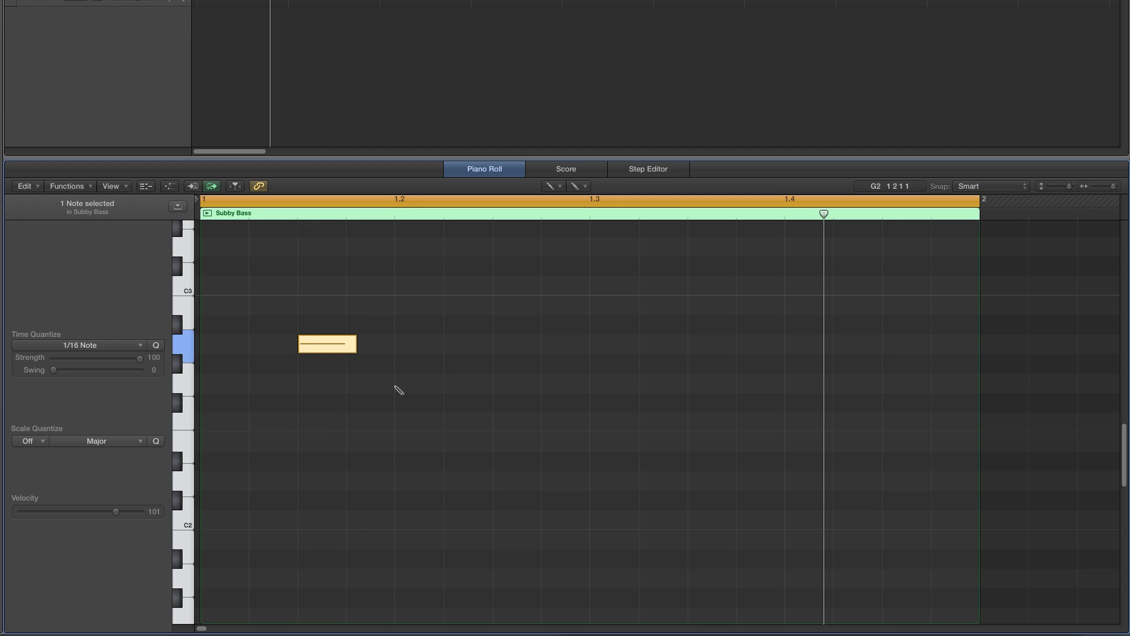
# - Draw an E2 bass note on beat two and an F#2 note on the third sixteenth of beat two
pyautogui.click(406, 445)
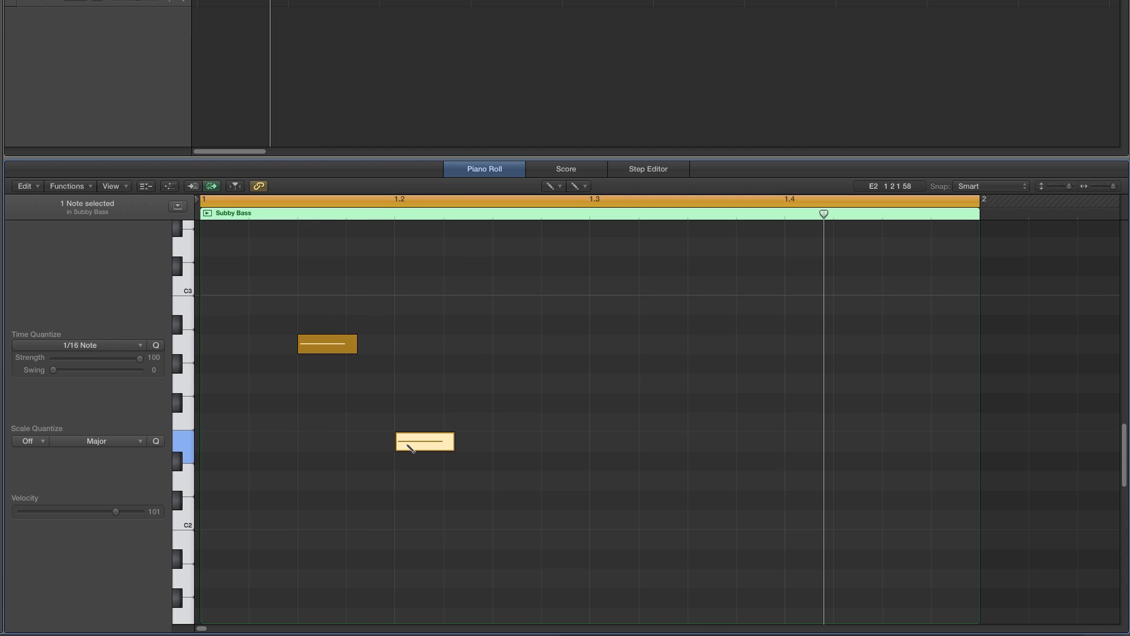
pyautogui.click(505, 402)
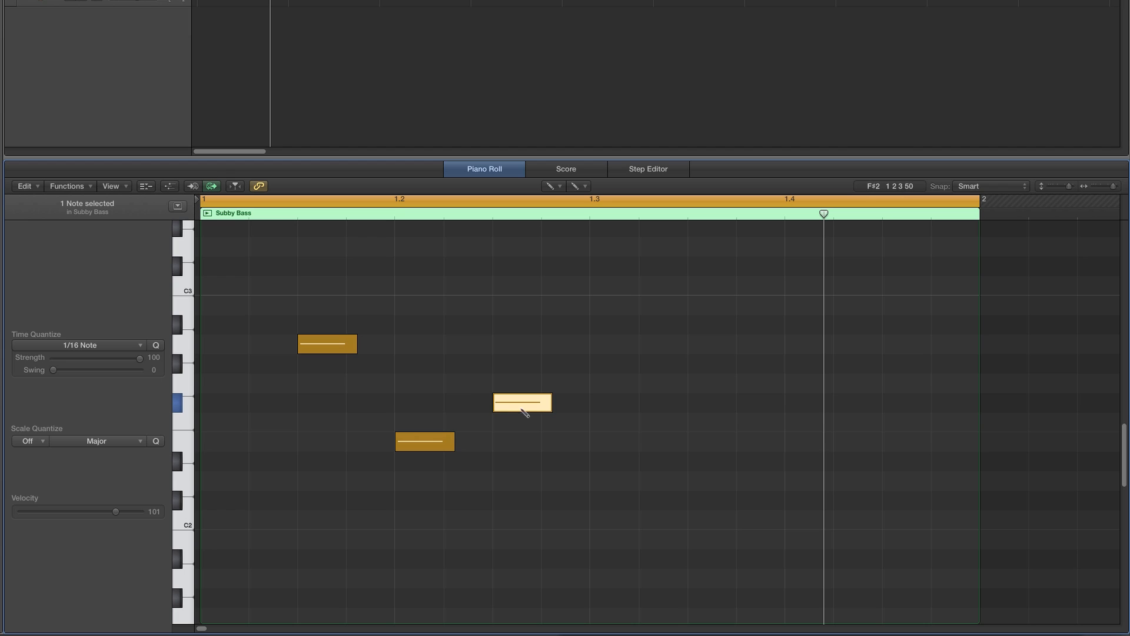
pyautogui.press('Return')
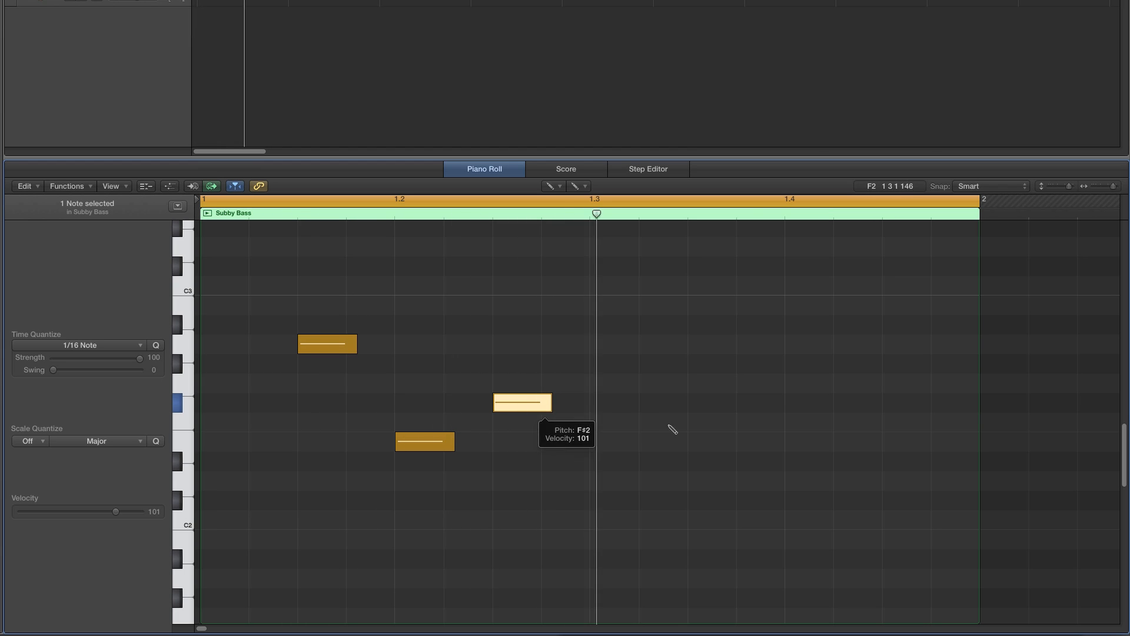
# - Draw four more bass notes across beats three and four and play the loop
pyautogui.click(695, 386)
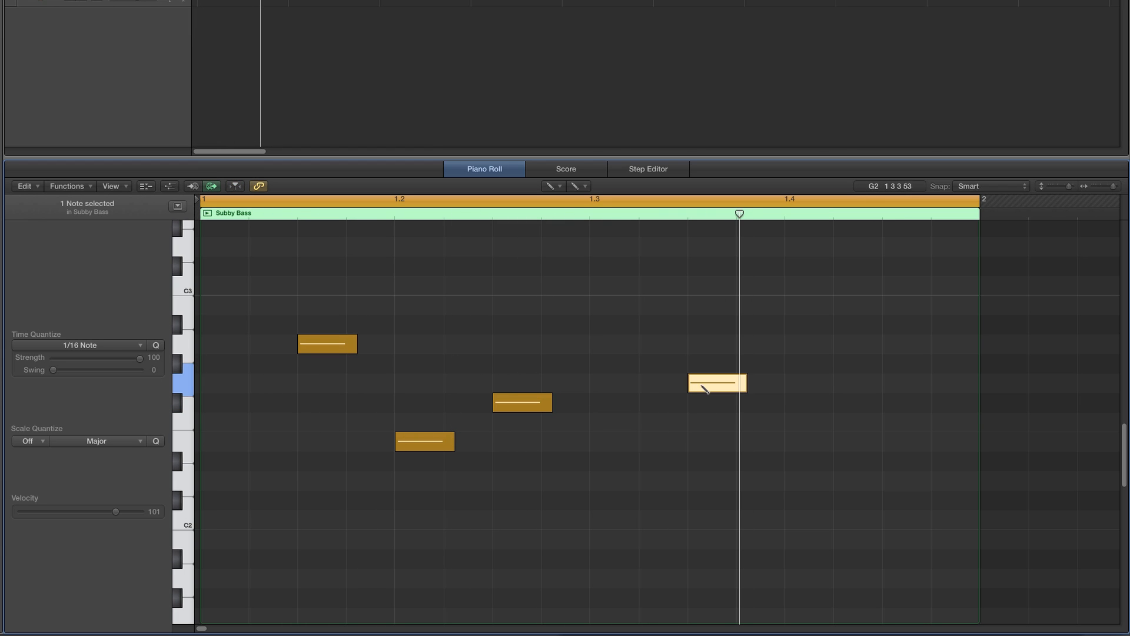
pyautogui.moveTo(703, 387)
pyautogui.mouseDown()
pyautogui.moveTo(706, 368)
pyautogui.moveTo(720, 366)
pyautogui.mouseUp()
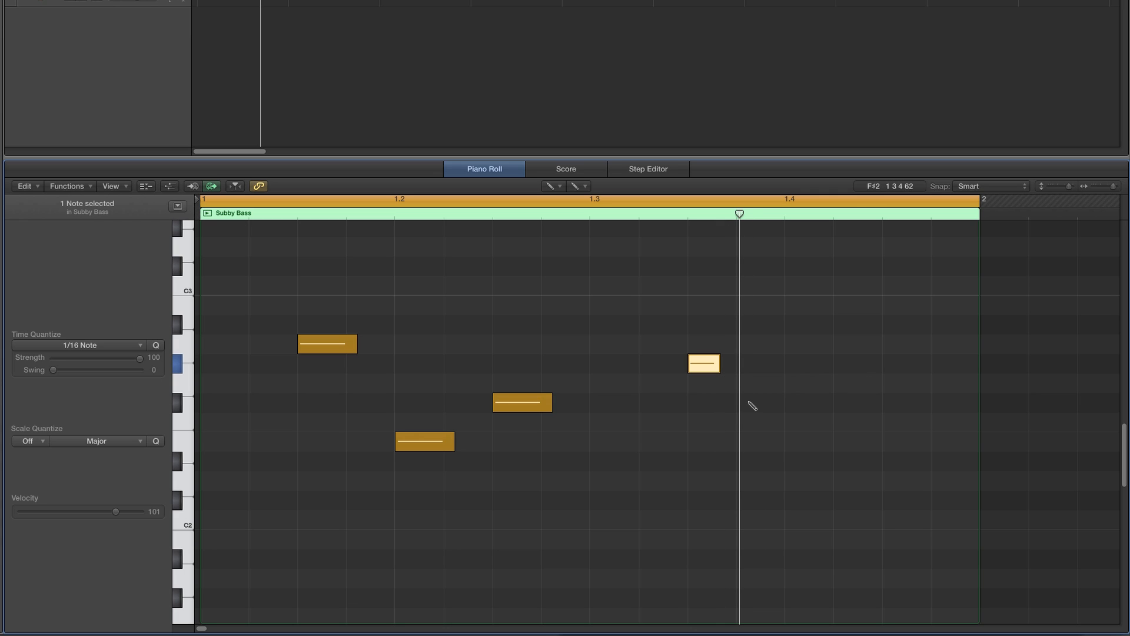
pyautogui.click(752, 421)
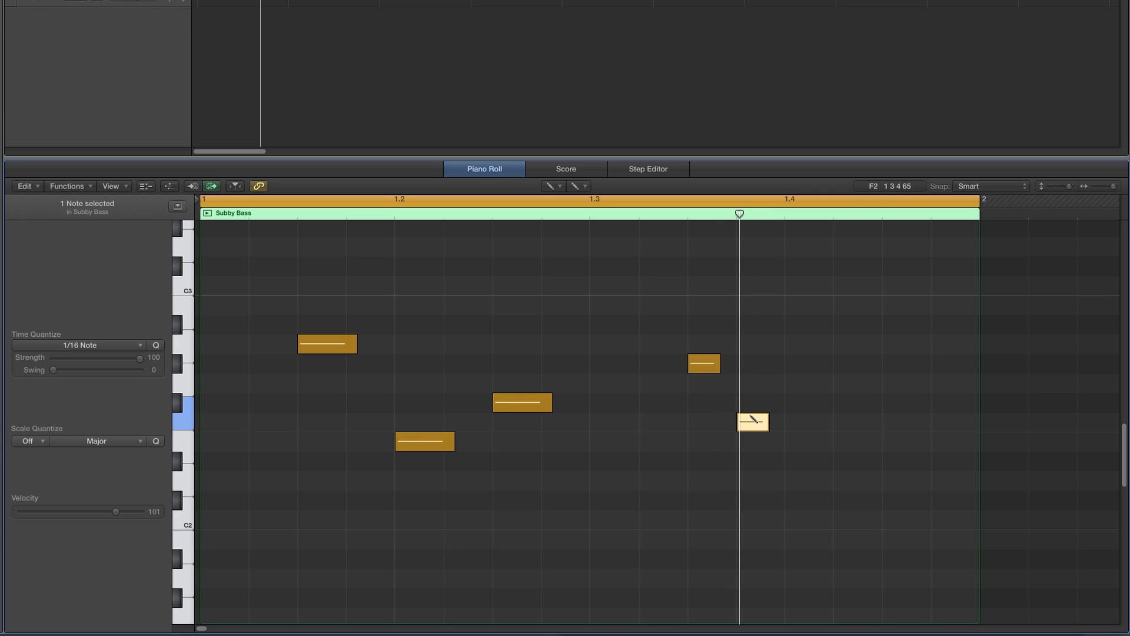
pyautogui.moveTo(752, 421); pyautogui.dragTo(752, 402)
pyautogui.click(835, 403)
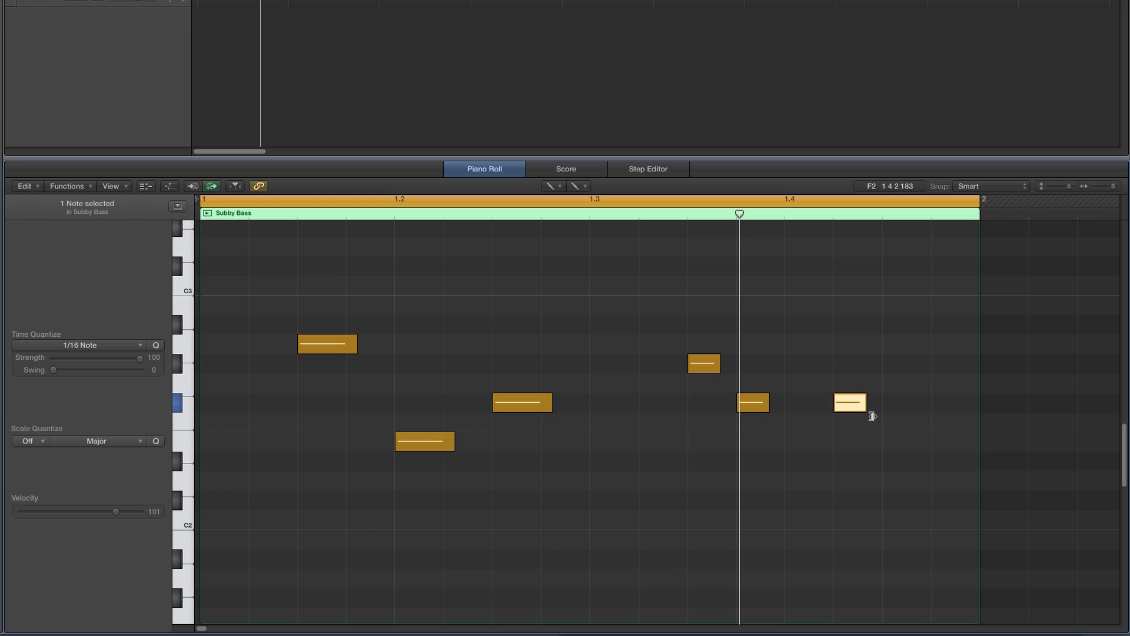
pyautogui.click(895, 441)
pyautogui.moveTo(914, 441); pyautogui.dragTo(942, 441)
pyautogui.press('space')
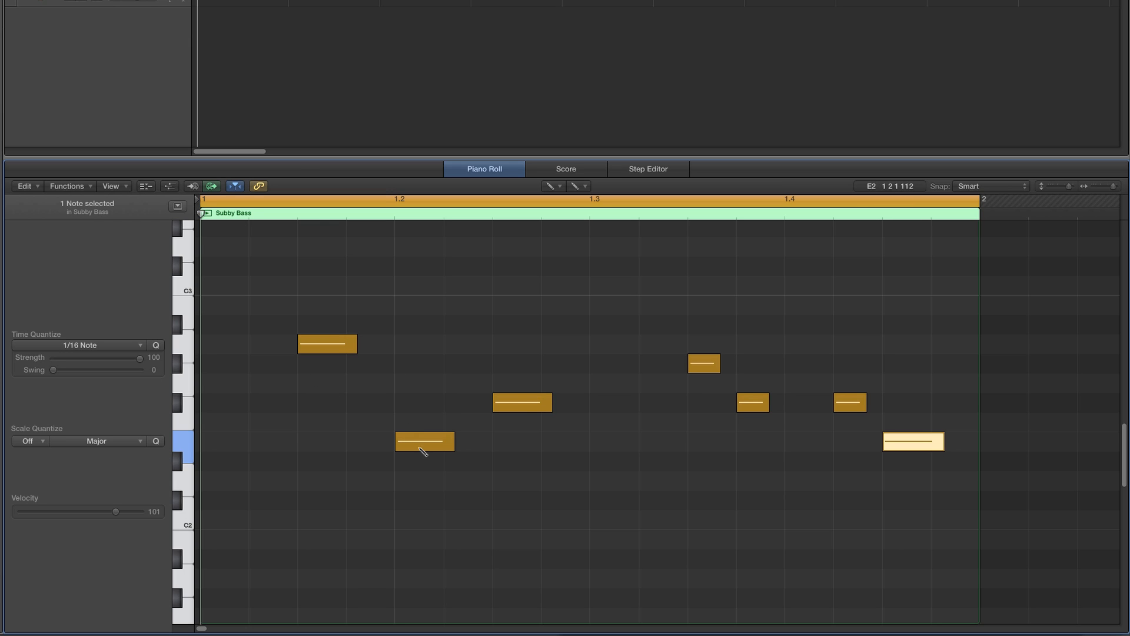
# - Switch to the Pointer tool and delete the four bass notes from beat three onward
pyautogui.click(551, 186)
pyautogui.click(588, 199)
pyautogui.hscroll(1, 658, 343)
pyautogui.hscroll(-1, 664, 328)
pyautogui.moveTo(658, 324); pyautogui.dragTo(906, 472)
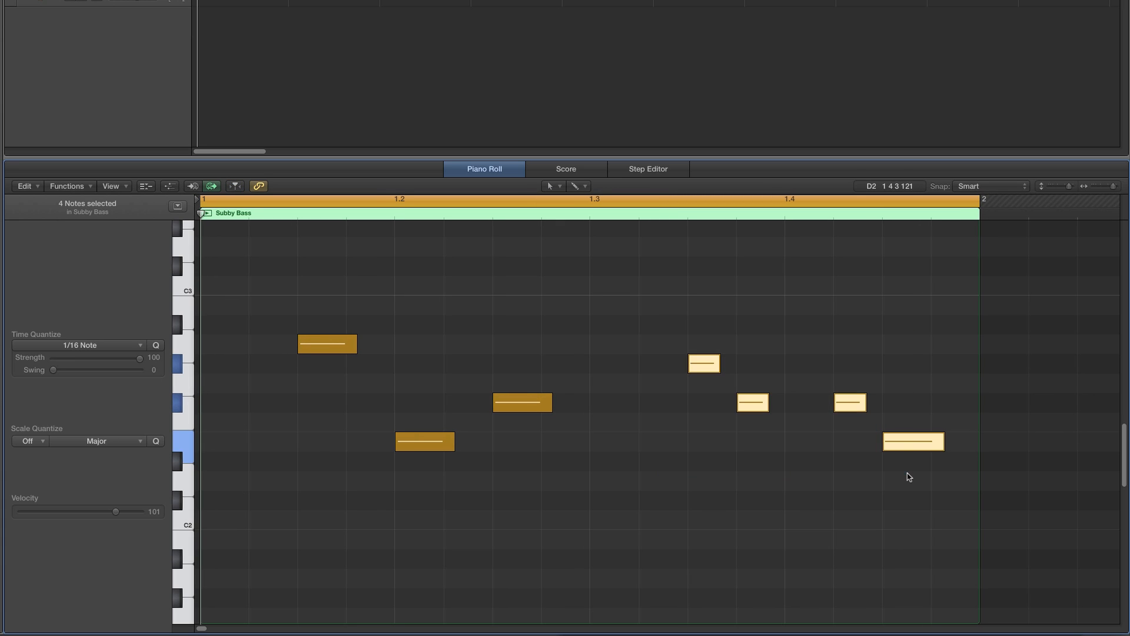
pyautogui.press('Delete')
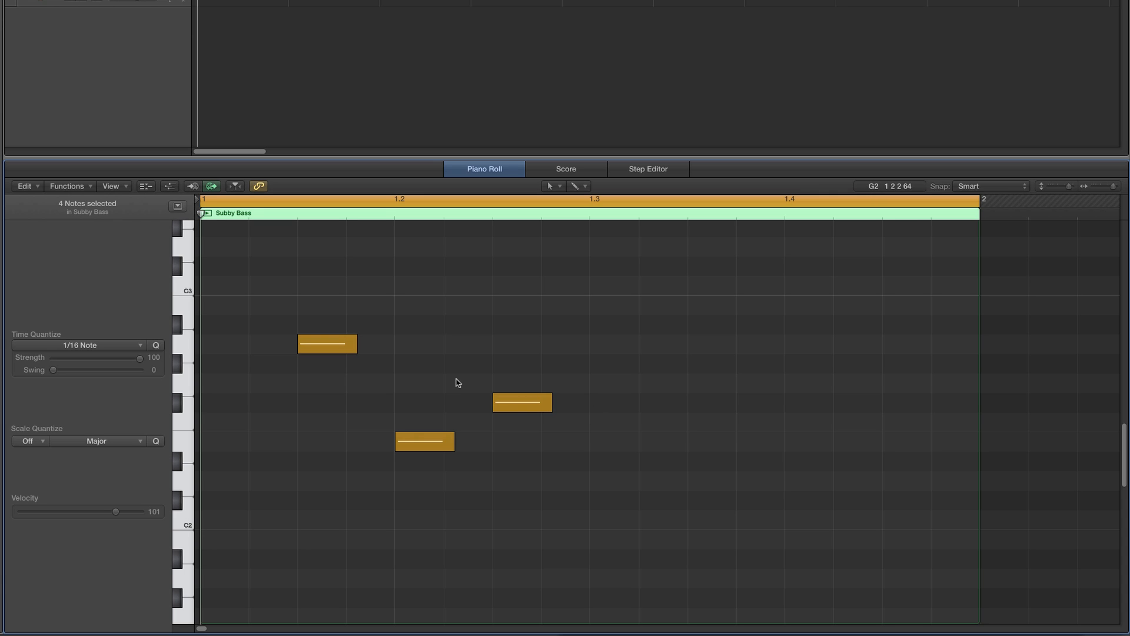
# - Move the E2 bass note on beat two up to C3
pyautogui.scroll(3, 397, 382)
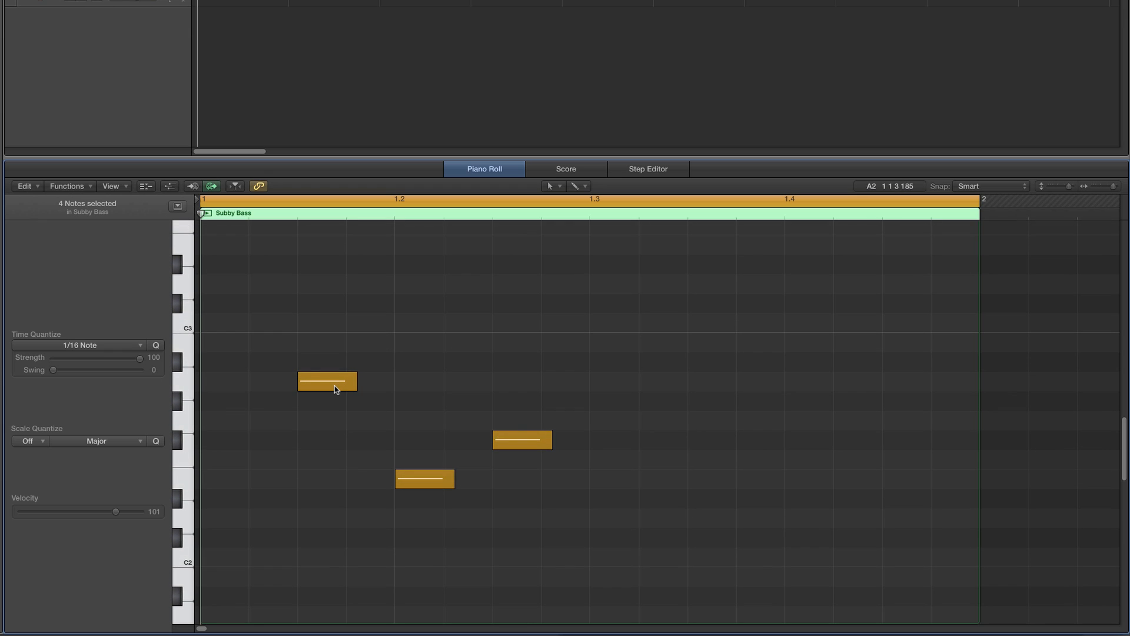
pyautogui.moveTo(335, 386)
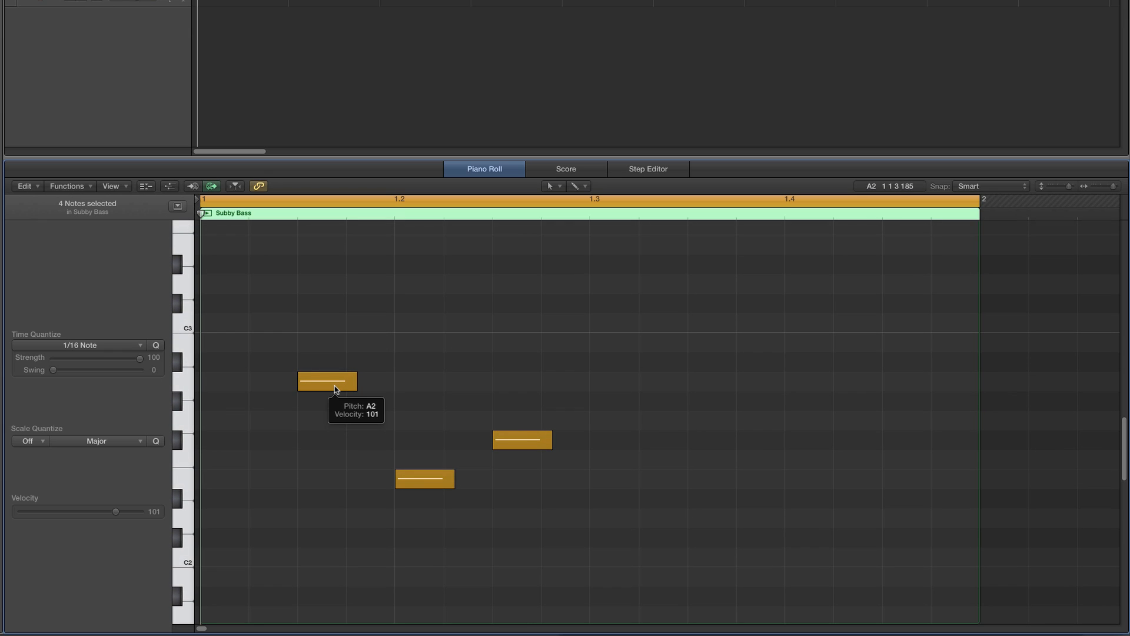
pyautogui.click(334, 386)
pyautogui.click(423, 475)
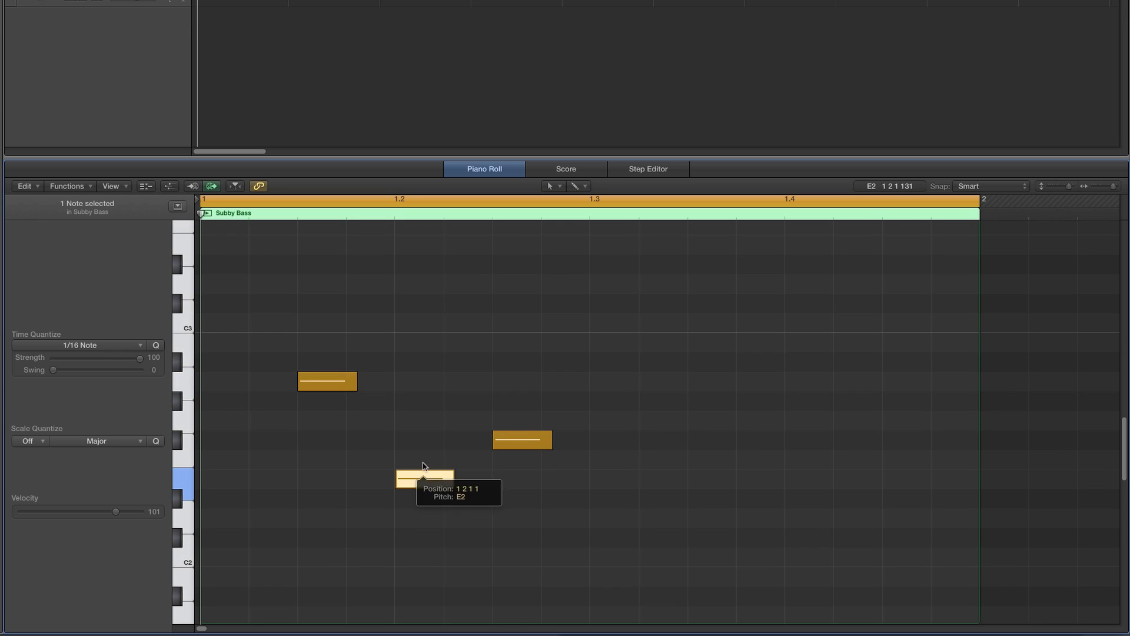
pyautogui.moveTo(424, 465); pyautogui.dragTo(436, 321)
# - Raise the F#2 note to A2 and add an E2 note about two sixteenths long on beat three
pyautogui.click(353, 383)
pyautogui.click(510, 440)
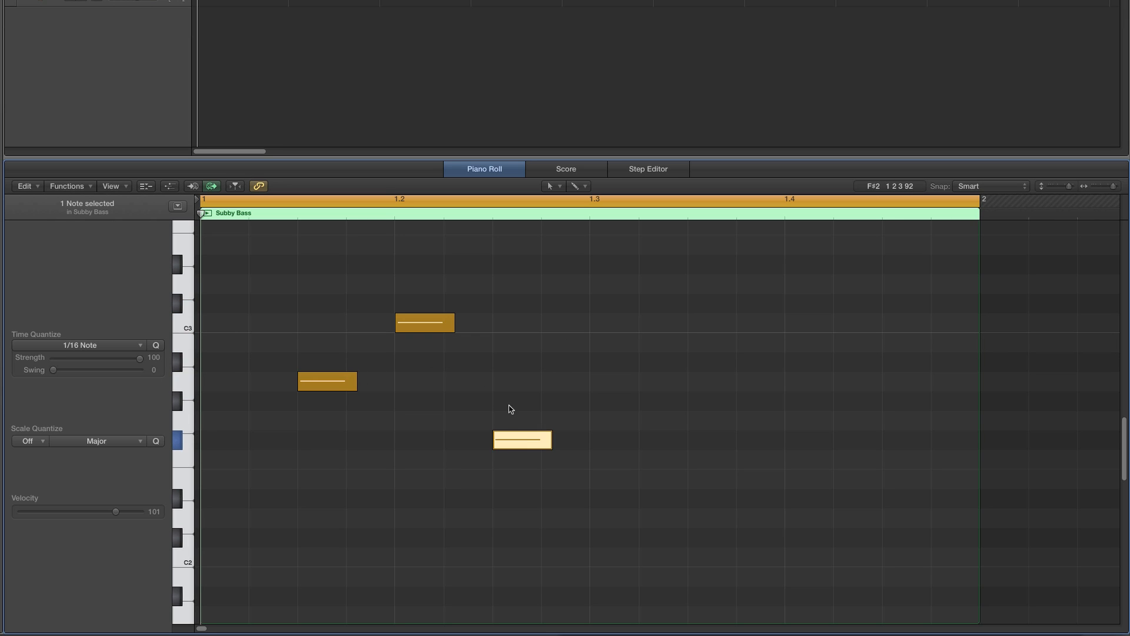
pyautogui.moveTo(509, 440); pyautogui.dragTo(690, 483)
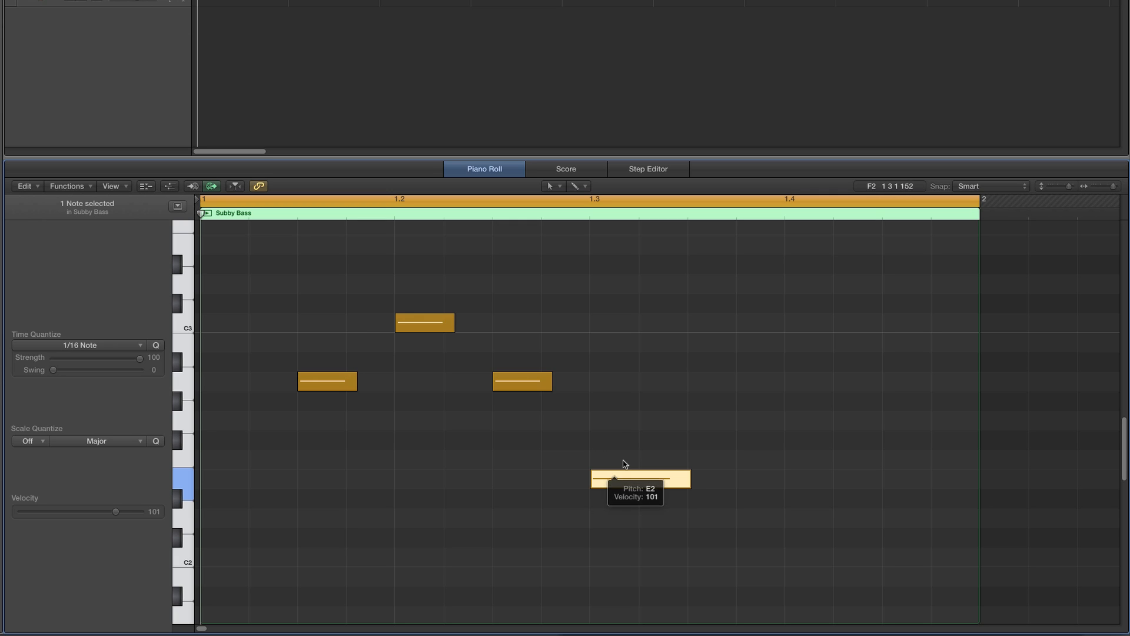
# - Switch to the Pencil tool and draw F2 and E2 bass notes around beat four
pyautogui.click(765, 430)
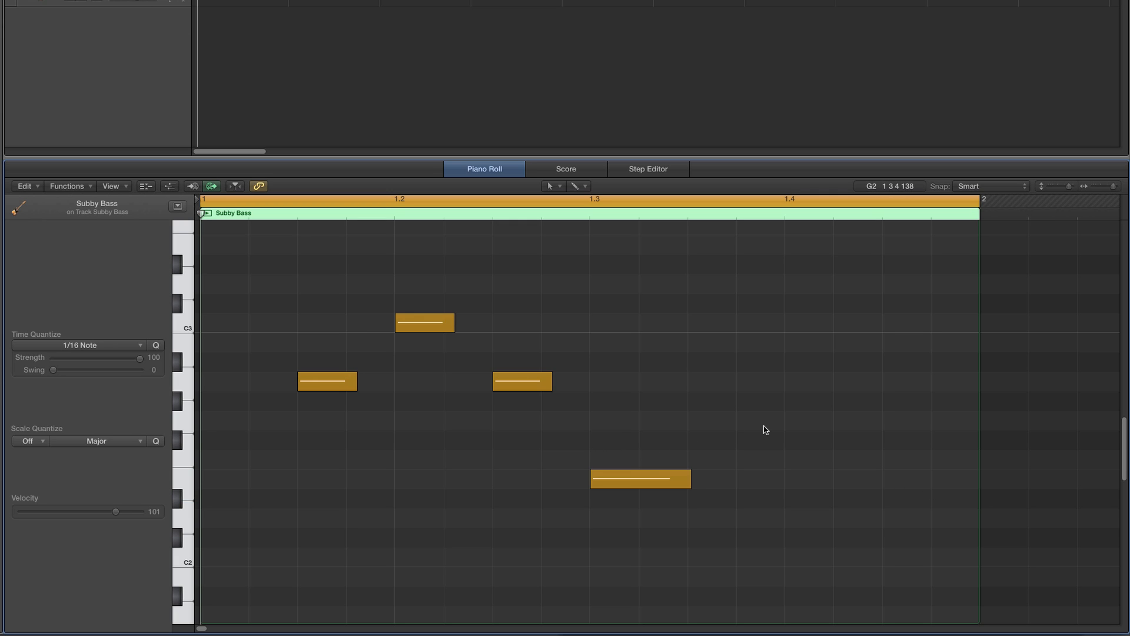
pyautogui.press('space')
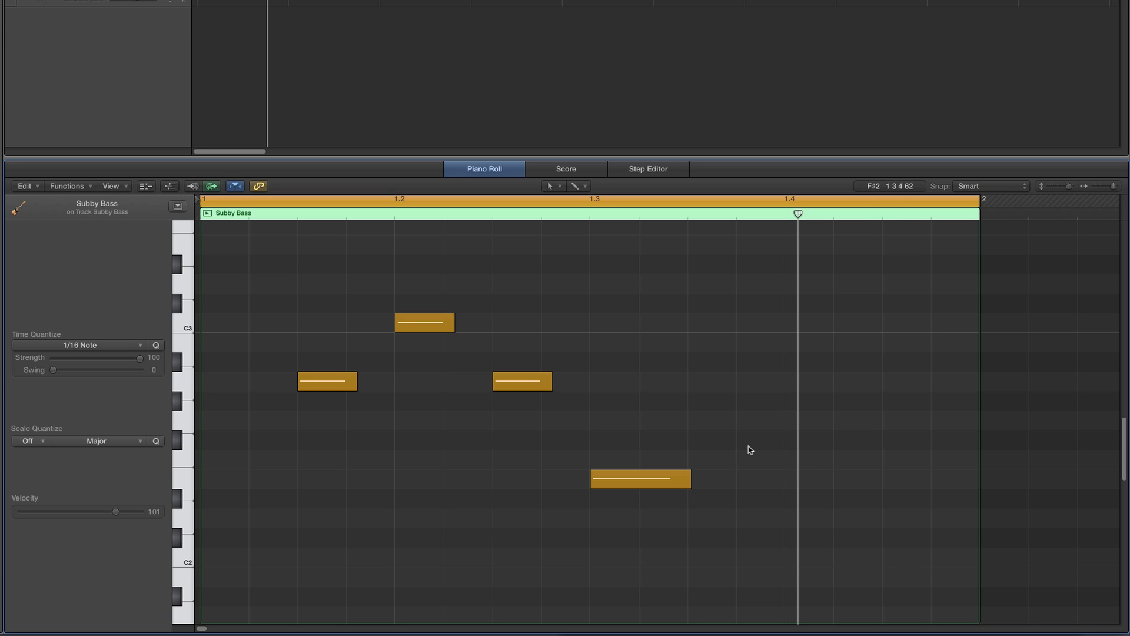
pyautogui.click(550, 186)
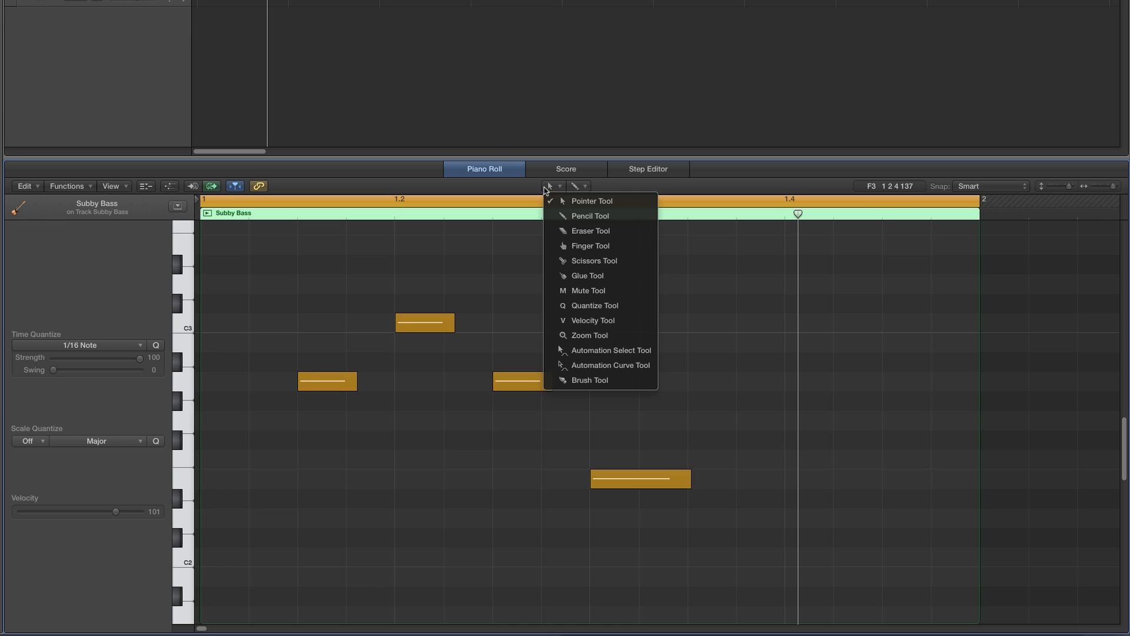
pyautogui.click(591, 216)
pyautogui.click(746, 460)
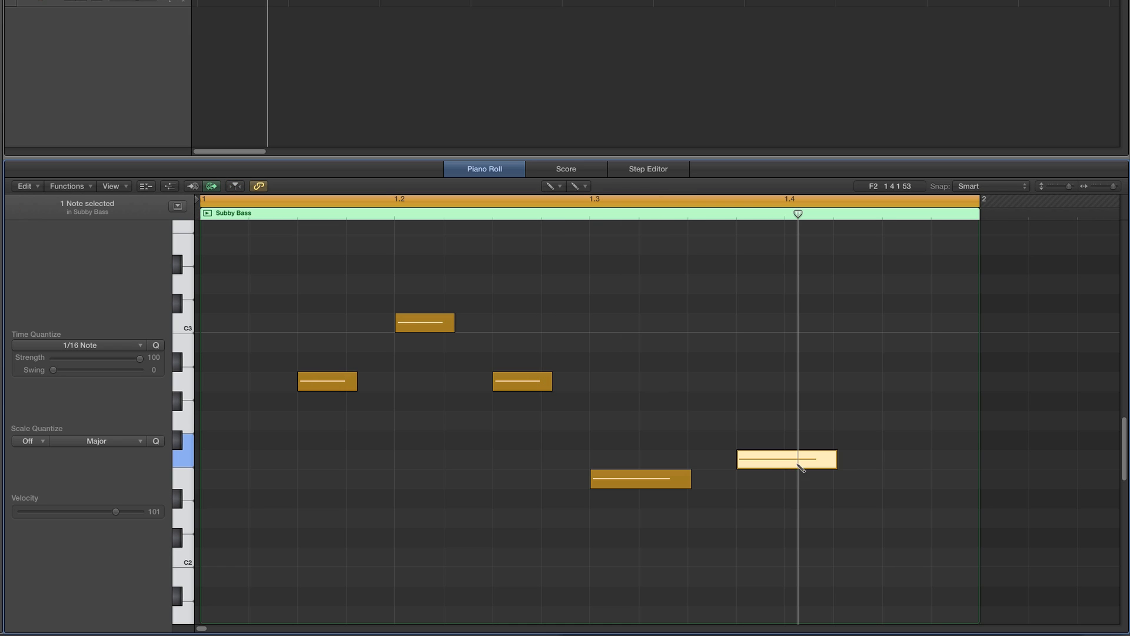
pyautogui.moveTo(842, 466)
pyautogui.mouseDown()
pyautogui.moveTo(777, 466)
pyautogui.moveTo(915, 479)
pyautogui.mouseUp()
pyautogui.click(796, 478)
# - Play the loop and slightly shorten the E2 note on beat three
pyautogui.press('space')
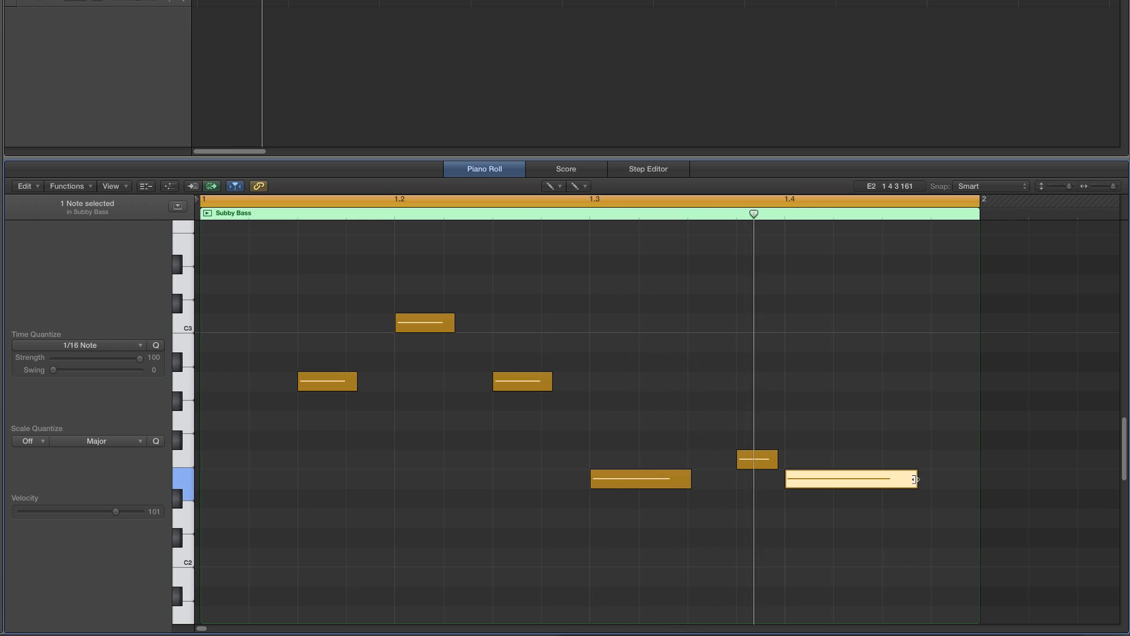
pyautogui.press('space')
pyautogui.moveTo(690, 479); pyautogui.dragTo(679, 480)
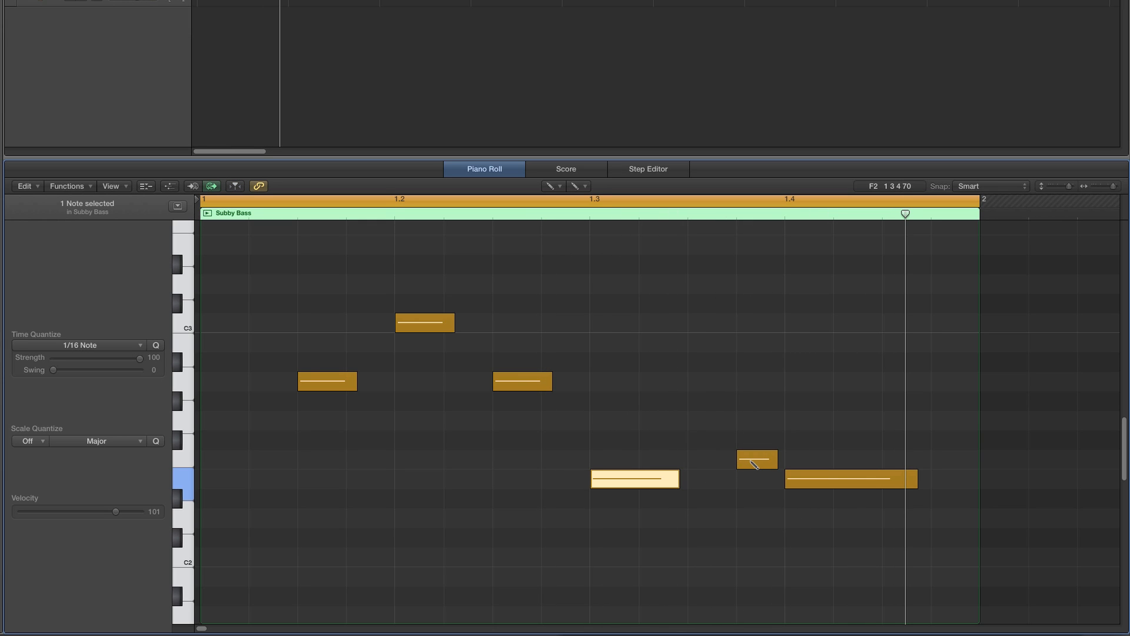
# - Draw a short E2 note after beat three, then delete the three notes after it with the Pointer tool
pyautogui.moveTo(754, 465); pyautogui.dragTo(703, 483)
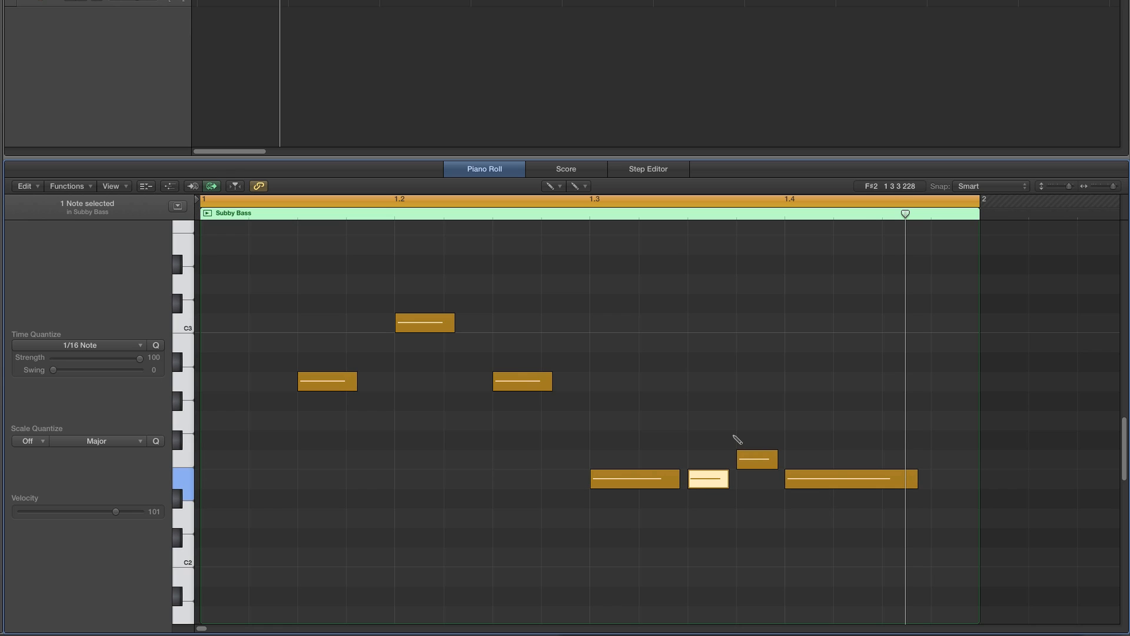
pyautogui.press('space')
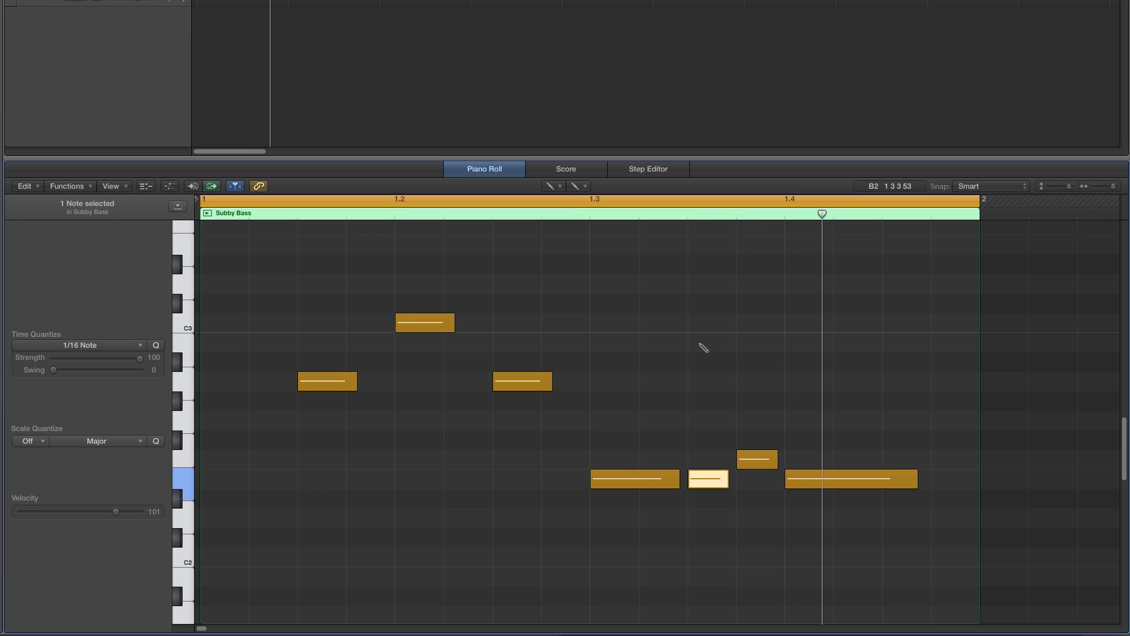
pyautogui.click(553, 186)
pyautogui.click(568, 200)
pyautogui.moveTo(701, 425); pyautogui.dragTo(822, 512)
pyautogui.press('Delete')
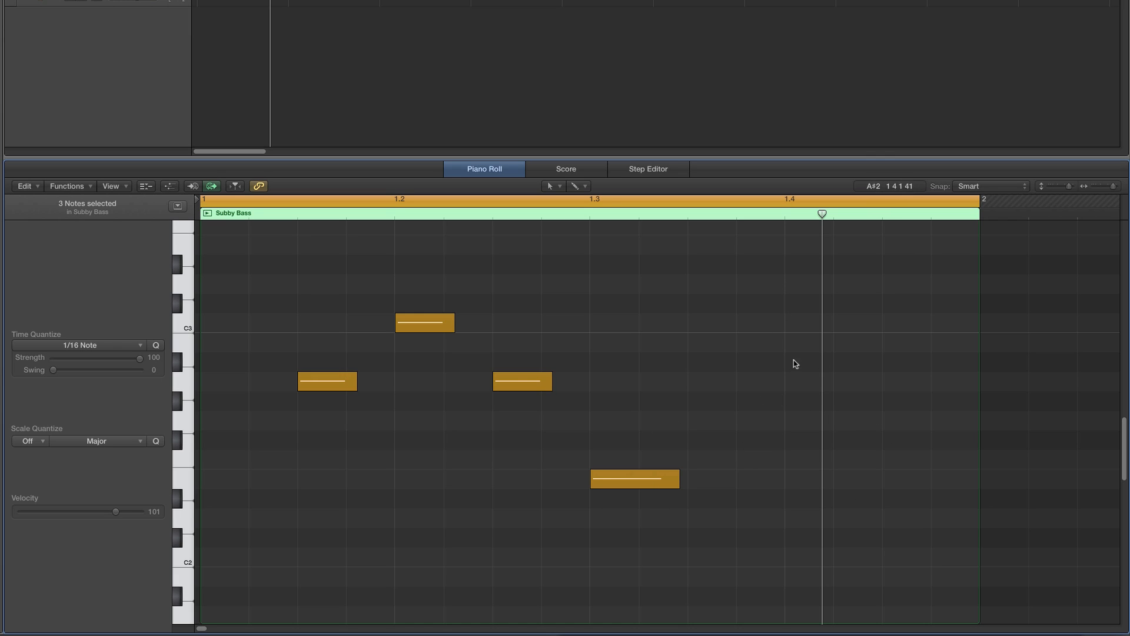
# - Copy the drum and bass regions into bar 2 so the cycle spans two bars
pyautogui.press('space')
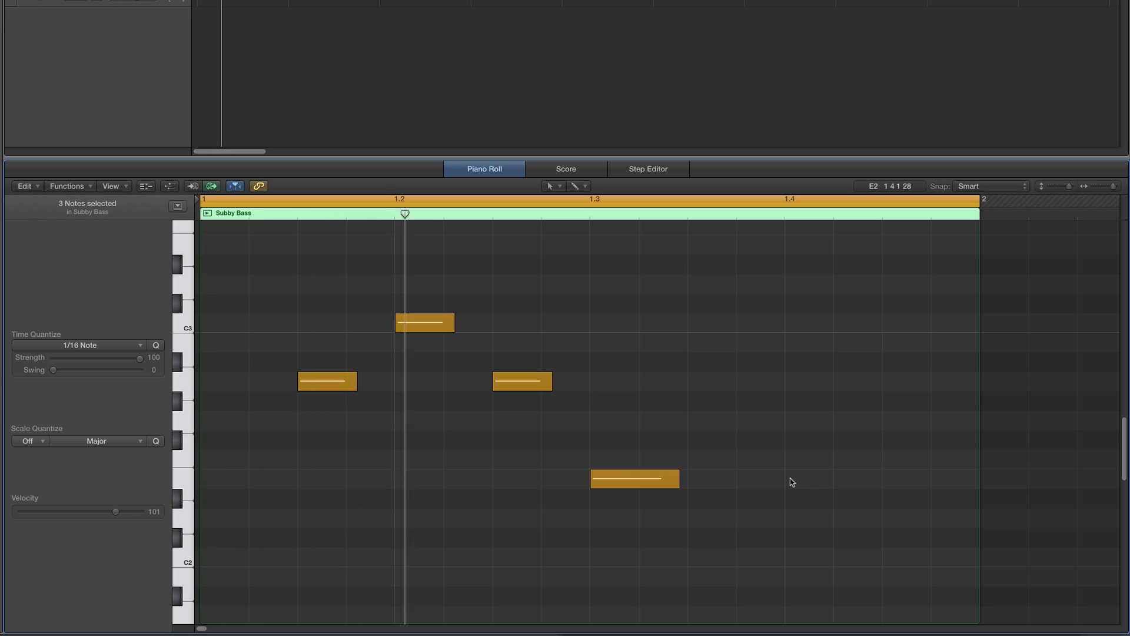
pyautogui.press('space')
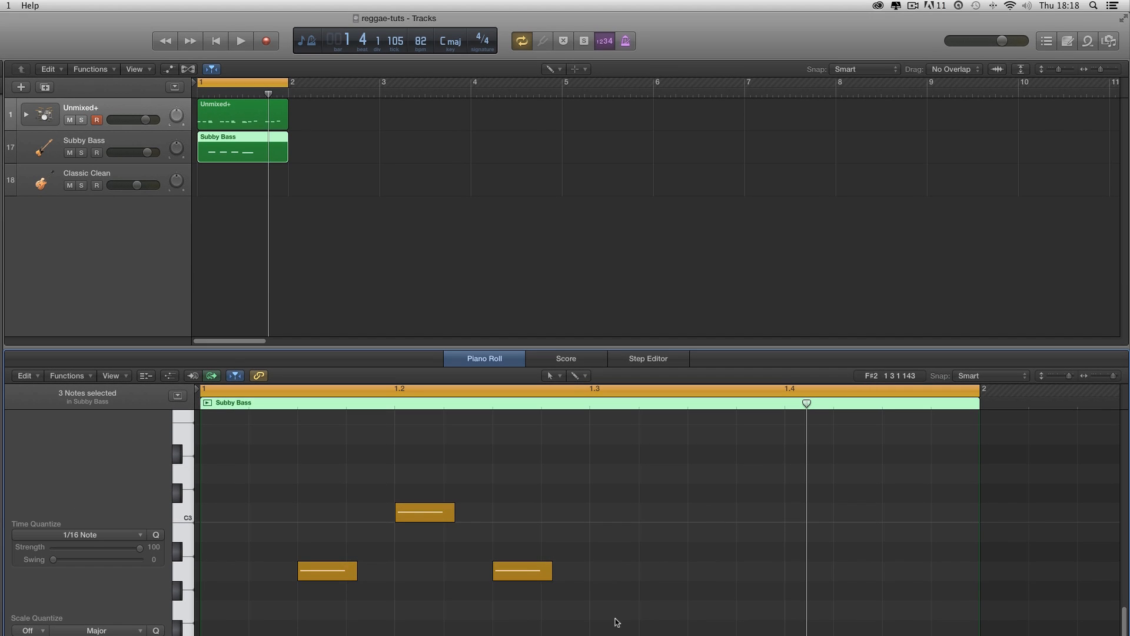
pyautogui.click(551, 70)
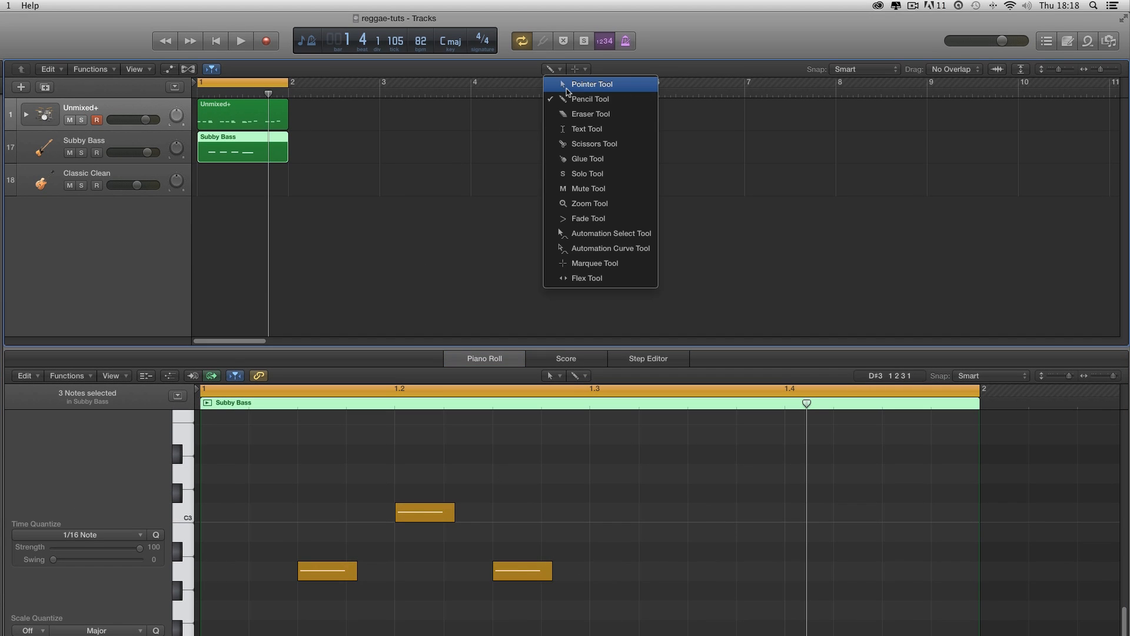
pyautogui.press('t')
pyautogui.moveTo(308, 107); pyautogui.dragTo(263, 158)
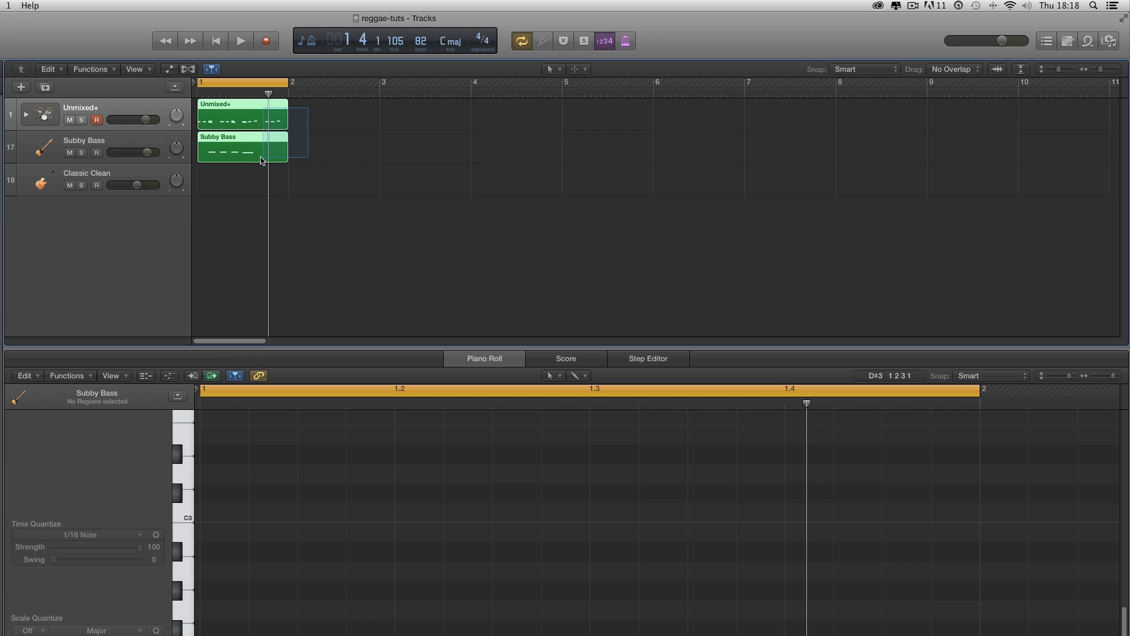
pyautogui.moveTo(229, 112); pyautogui.dragTo(327, 116)
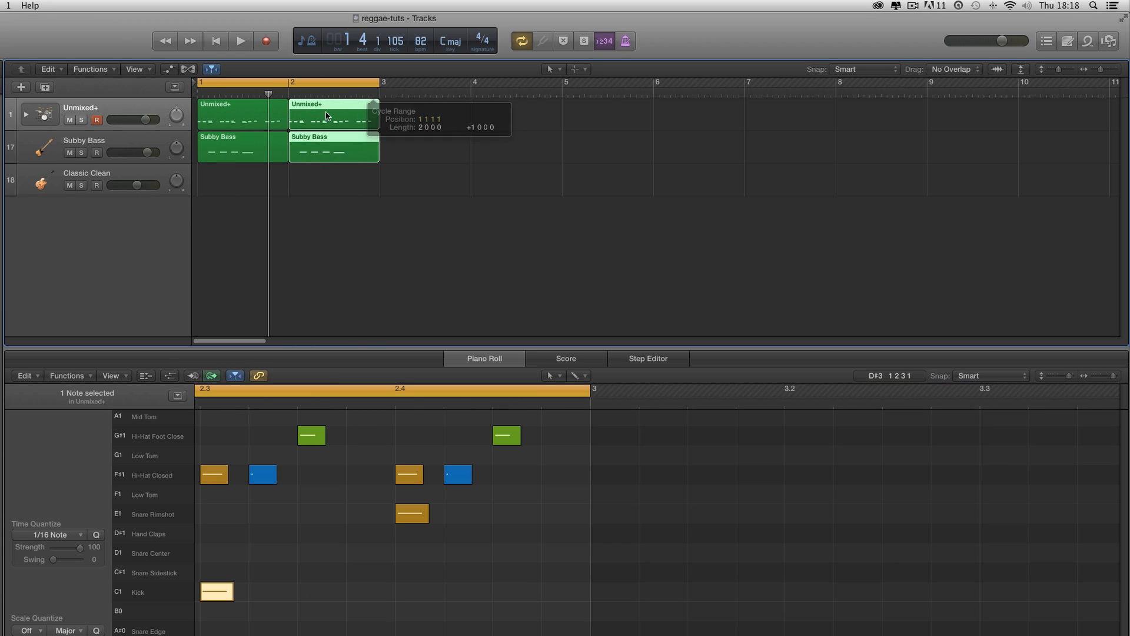
# - Open both bass regions and move bar 2's first two bass notes down to F2, one on the downbeat
pyautogui.click(256, 147)
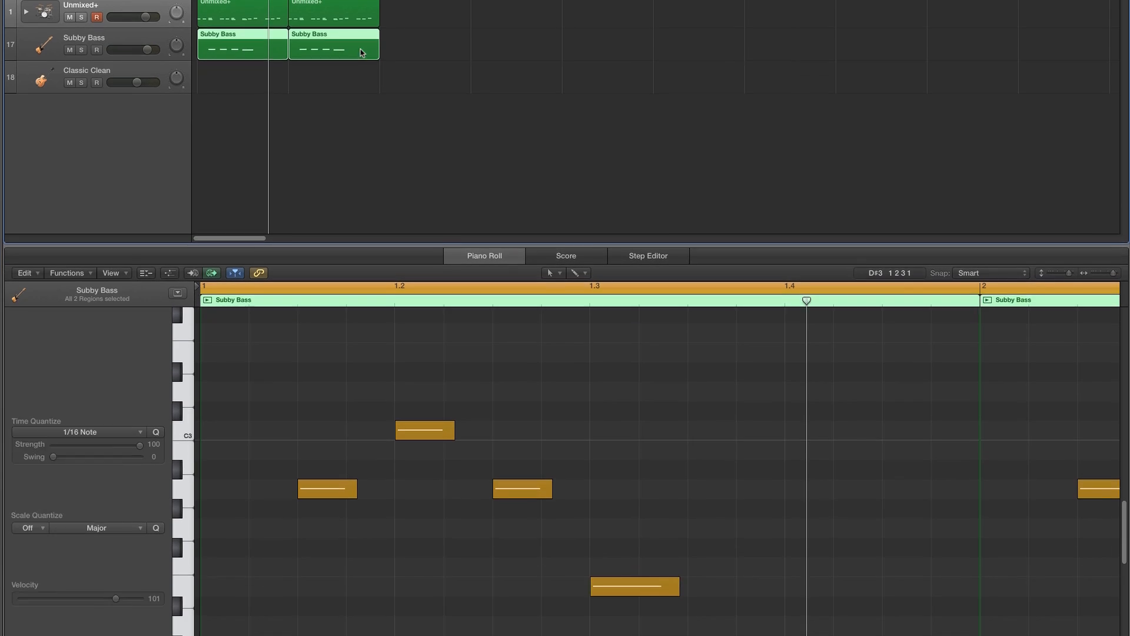
pyautogui.click(1096, 185)
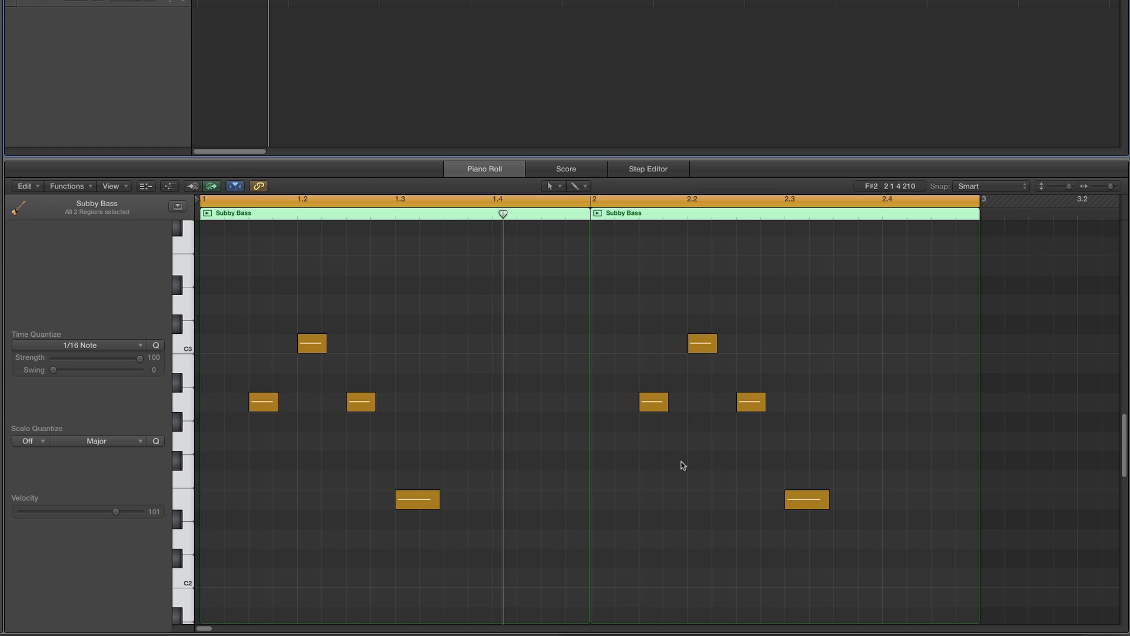
pyautogui.moveTo(652, 404); pyautogui.dragTo(608, 470)
pyautogui.moveTo(606, 471); pyautogui.dragTo(628, 482)
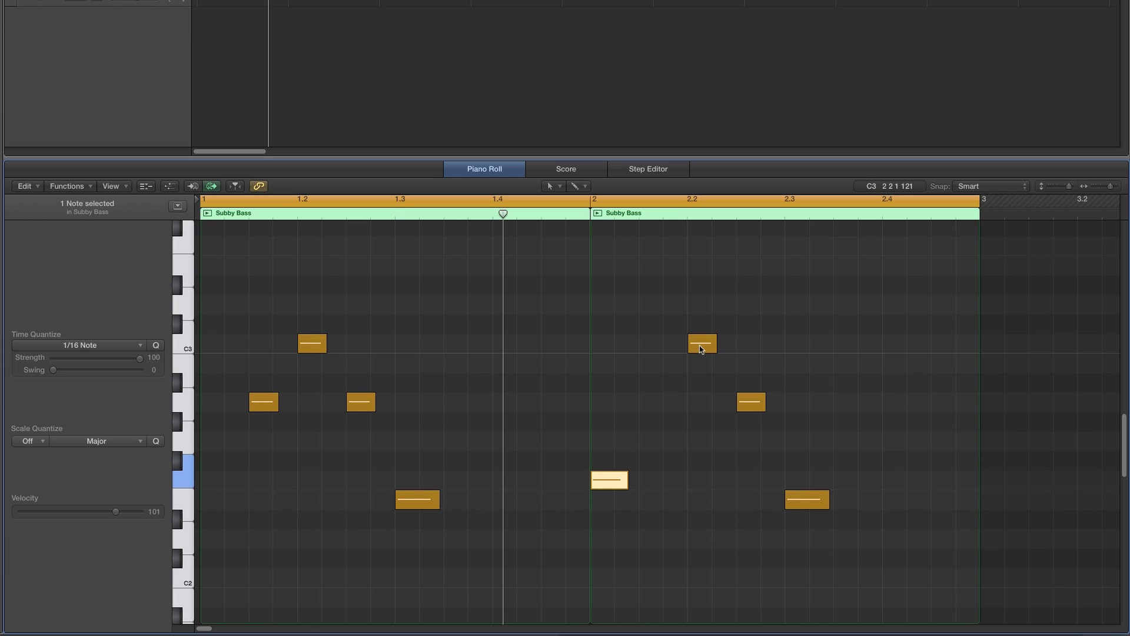
pyautogui.moveTo(696, 347); pyautogui.dragTo(680, 482)
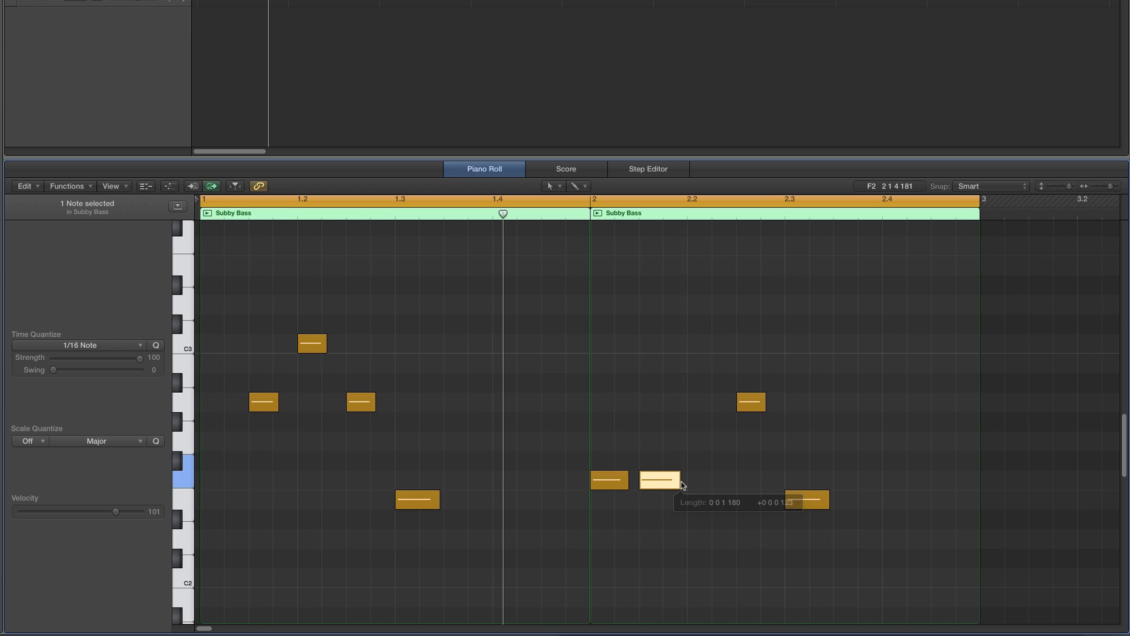
# - Play the loop, then move bar 2's A2 note down to E2 on beat three and push the following E2 note toward beat four
pyautogui.press('space')
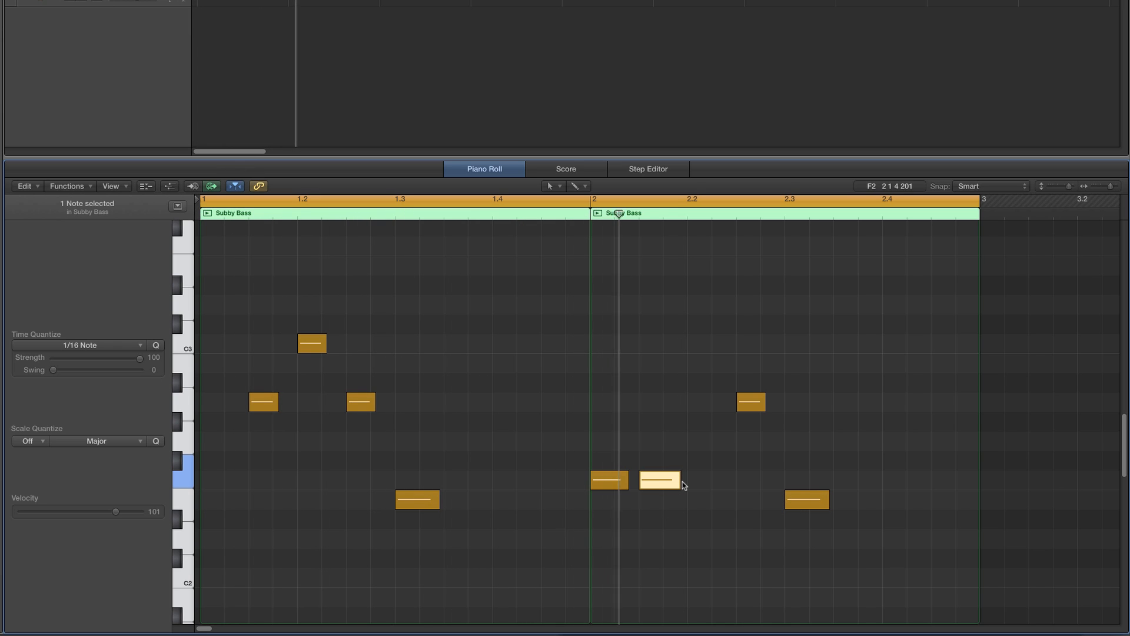
pyautogui.moveTo(751, 407); pyautogui.dragTo(800, 408)
pyautogui.moveTo(799, 508); pyautogui.dragTo(905, 505)
pyautogui.click(807, 403)
pyautogui.moveTo(798, 405); pyautogui.dragTo(797, 495)
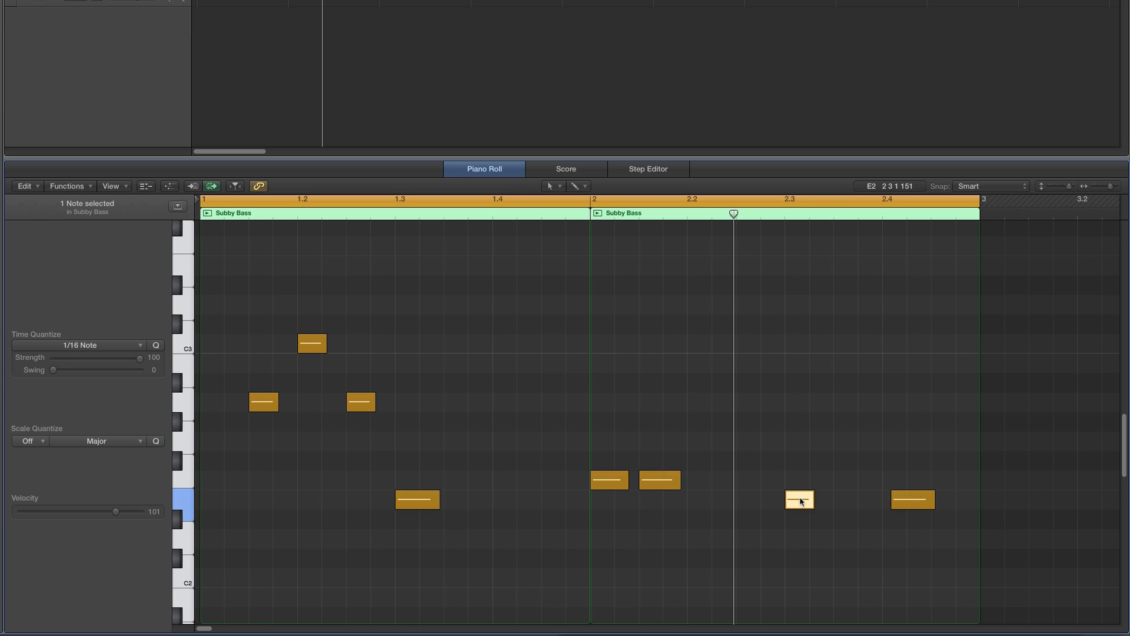
# - Slightly shorten bar 2's beat-three E2 note and move the last E2 note near the end of the bar
pyautogui.press('space')
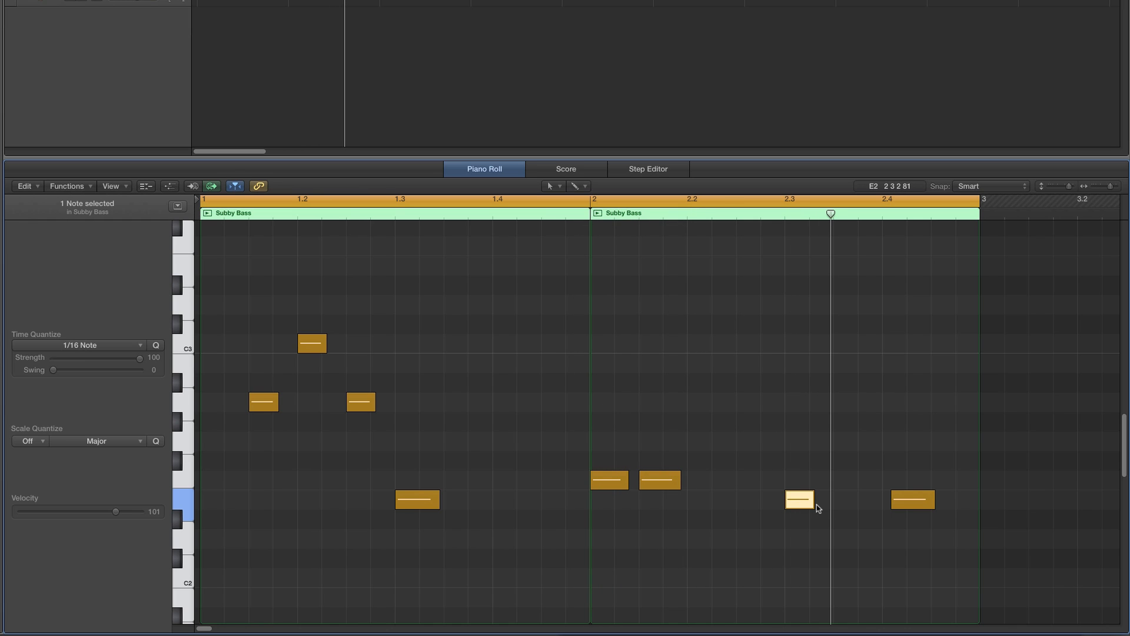
pyautogui.moveTo(814, 502); pyautogui.dragTo(809, 502)
pyautogui.moveTo(902, 500); pyautogui.dragTo(966, 499)
pyautogui.press('space')
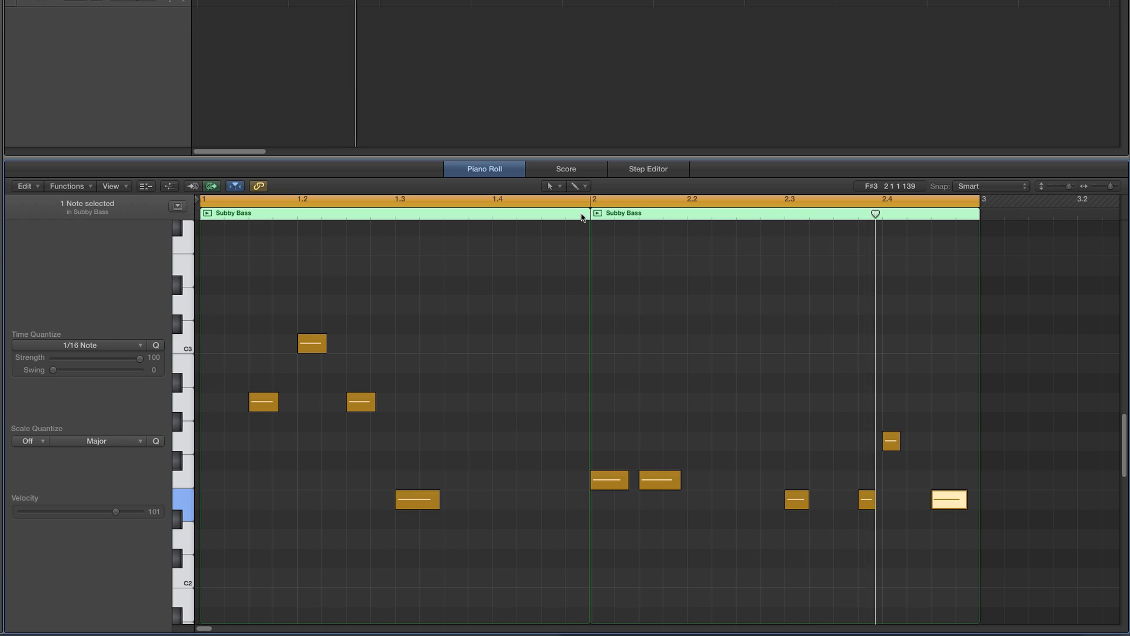
pyautogui.press('space')
# - Lengthen the beat-three E2 notes in both bars to about two sixteenths and play the loop
pyautogui.click(806, 501)
pyautogui.moveTo(807, 502); pyautogui.dragTo(835, 502)
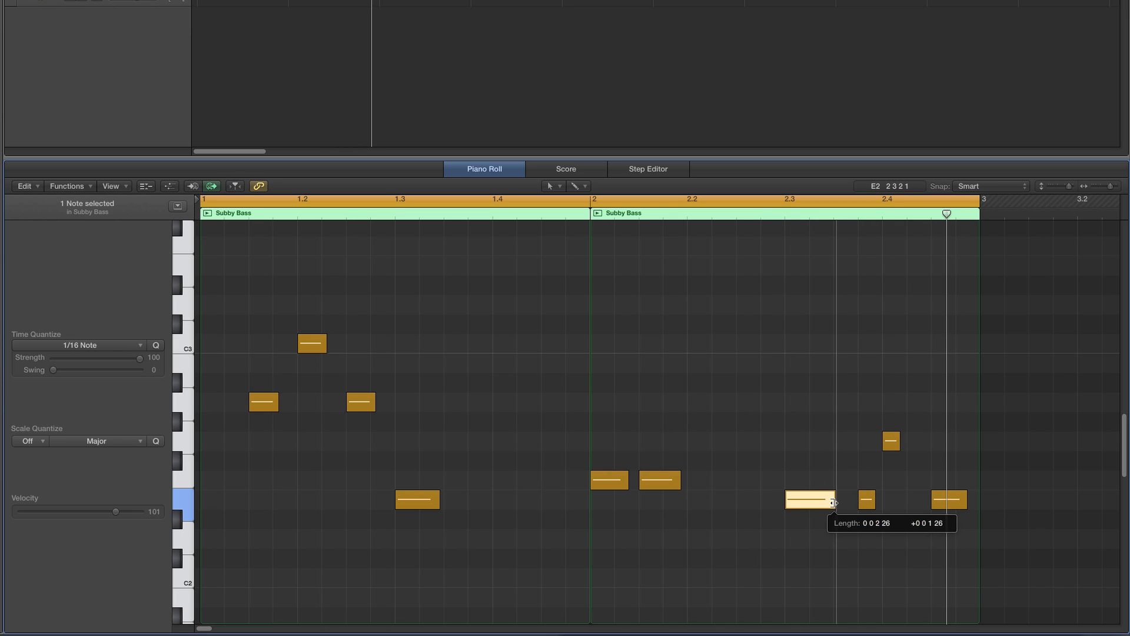
pyautogui.moveTo(437, 501); pyautogui.dragTo(464, 498)
pyautogui.click(528, 468)
pyautogui.press('space')
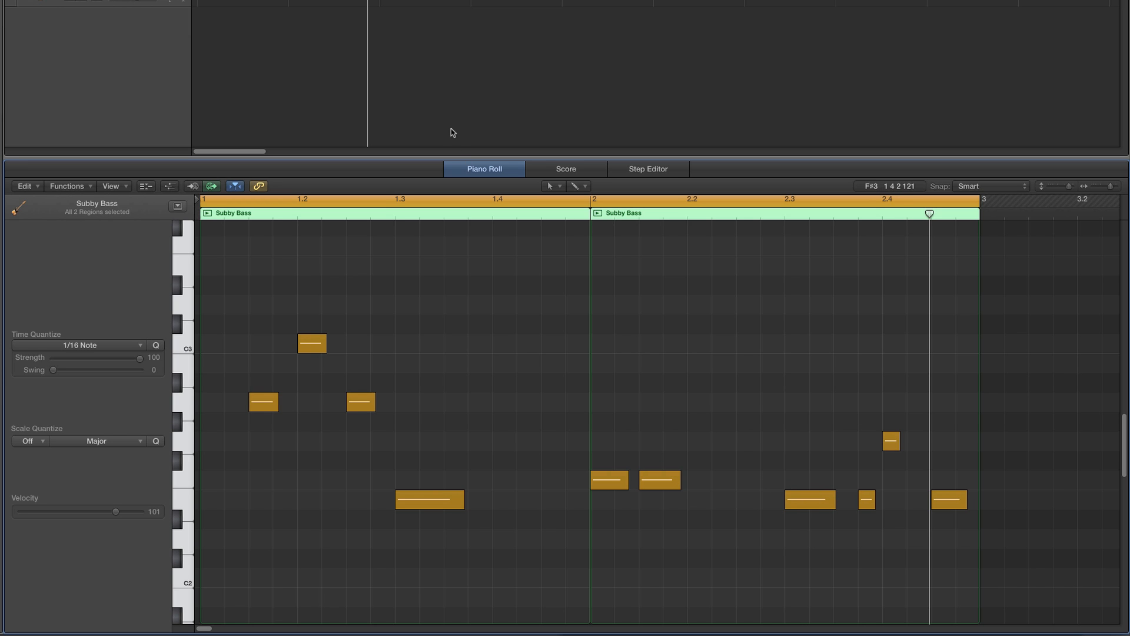
# - In bar 2's drum region, copy a kick onto the downbeat and move the kick after beat two to beat four's third sixteenth
pyautogui.click(333, 1)
pyautogui.scroll(-5, 710, 290)
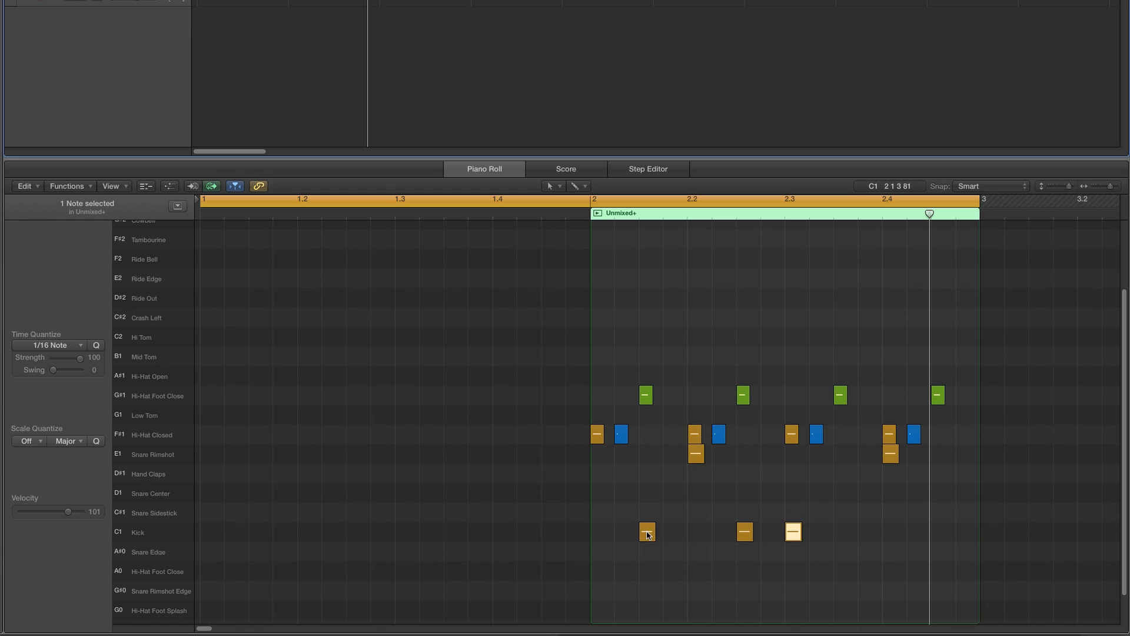
pyautogui.moveTo(647, 534); pyautogui.dragTo(598, 533)
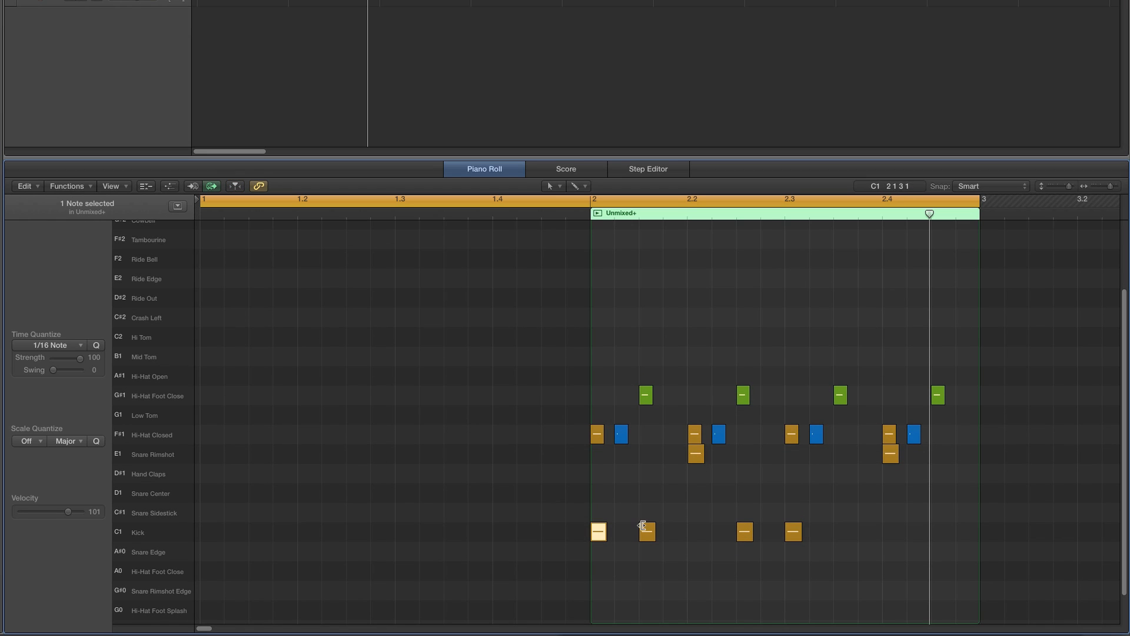
pyautogui.click(745, 533)
pyautogui.moveTo(744, 532); pyautogui.dragTo(940, 536)
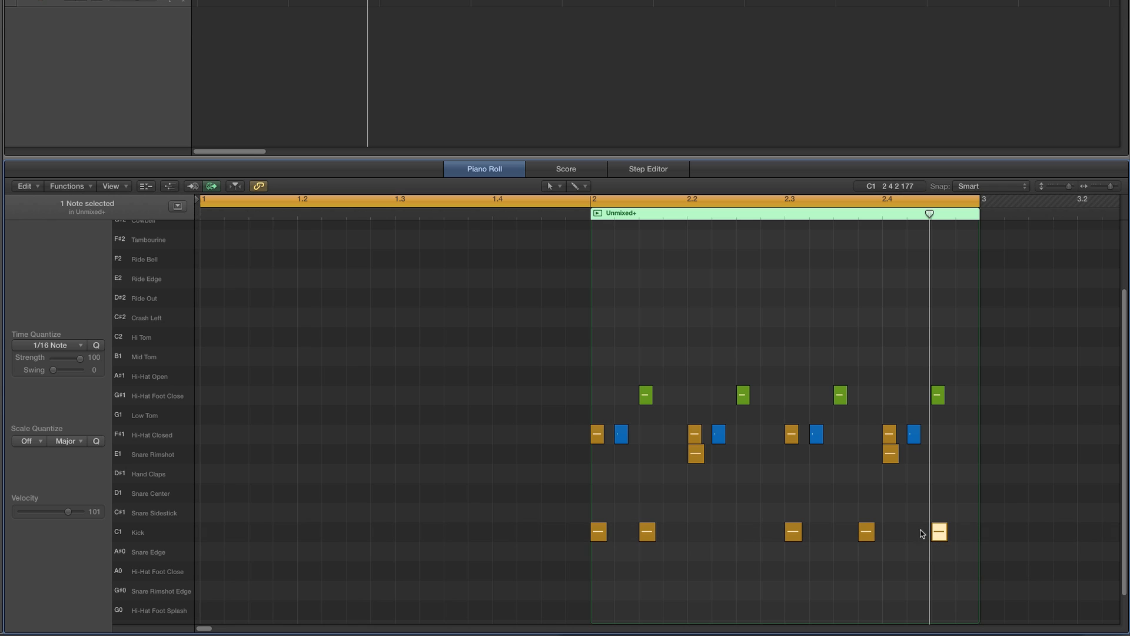
# - Set the cycle range to bar 2 only and play the drum loop
pyautogui.click(627, 204)
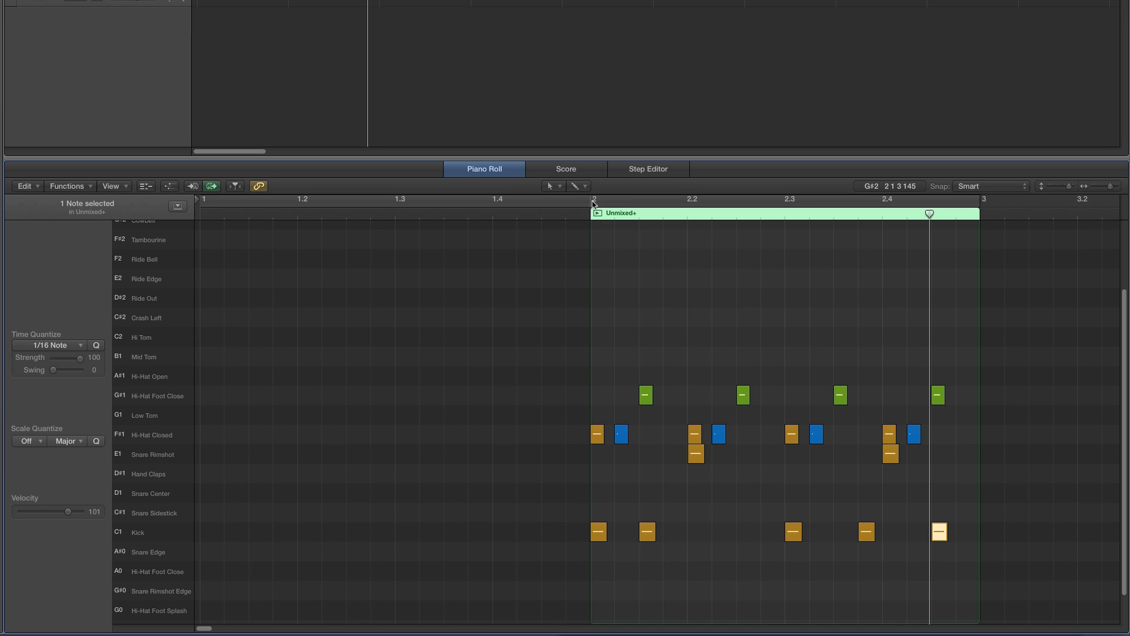
pyautogui.moveTo(593, 203); pyautogui.dragTo(980, 203)
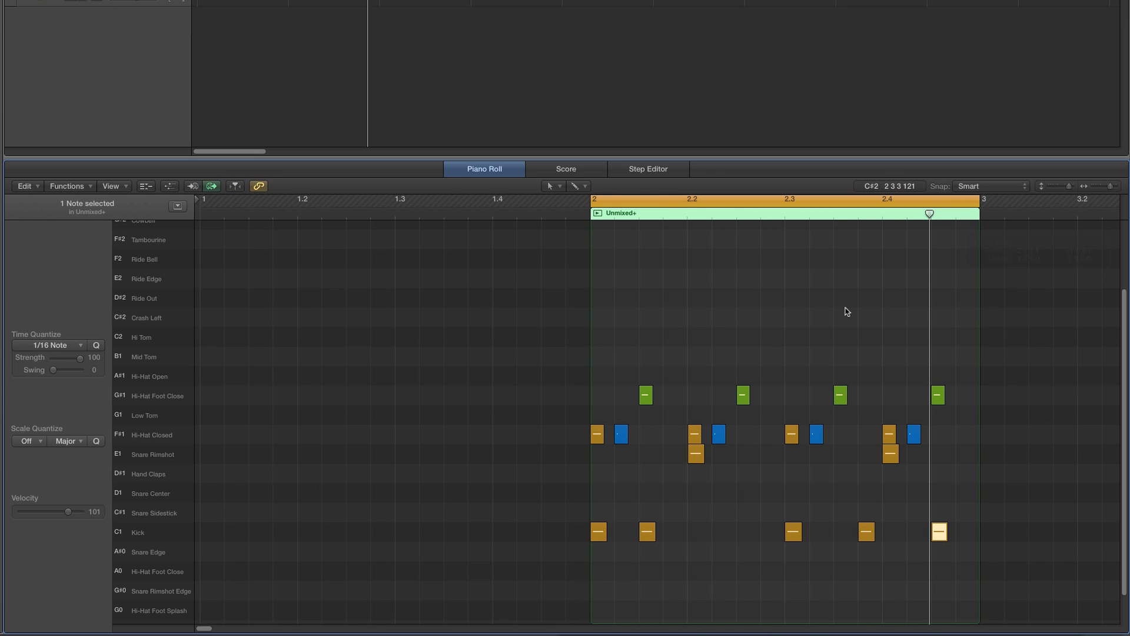
pyautogui.press('space')
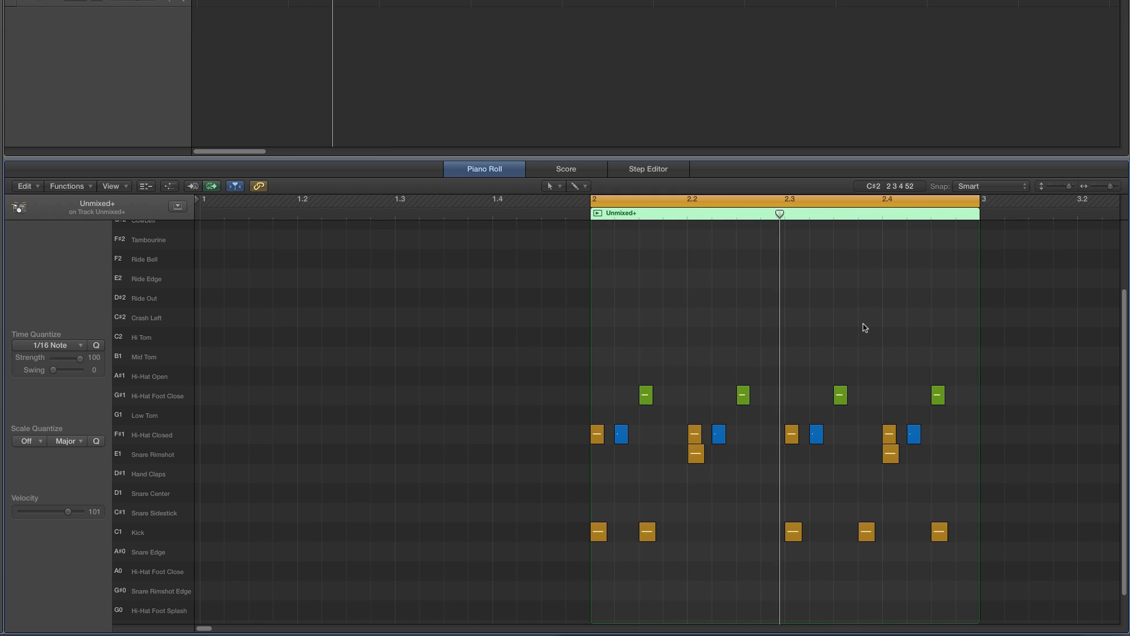
pyautogui.press('space')
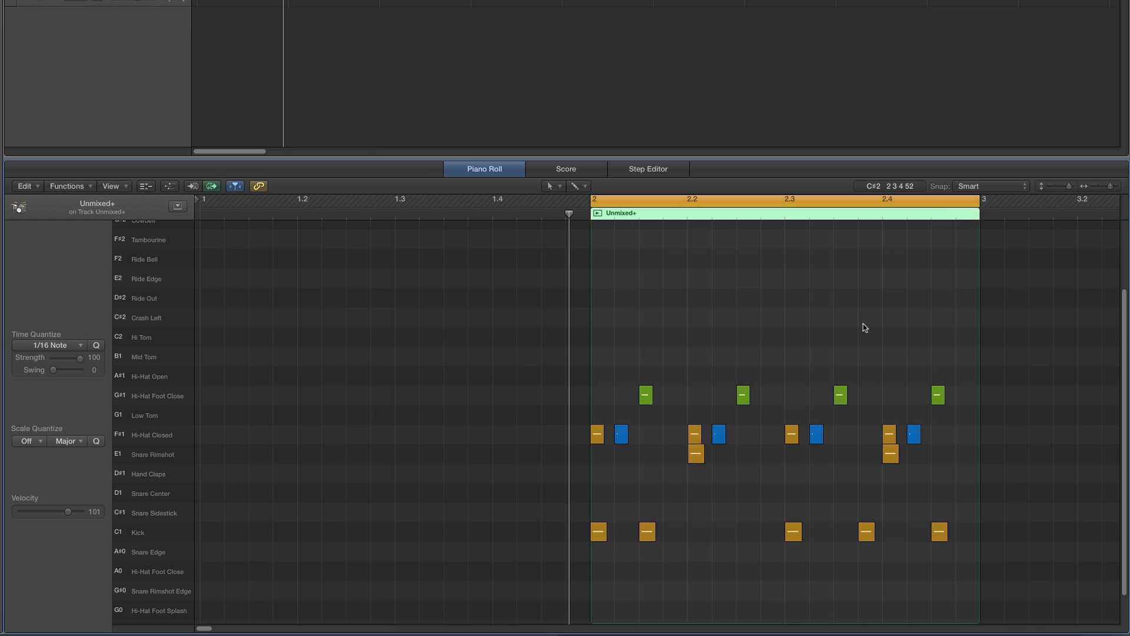
# - With the Velocity tool, lower the kick just before beat four to velocity 63 and play the loop
pyautogui.click(556, 187)
pyautogui.click(578, 320)
pyautogui.moveTo(874, 545); pyautogui.dragTo(865, 530)
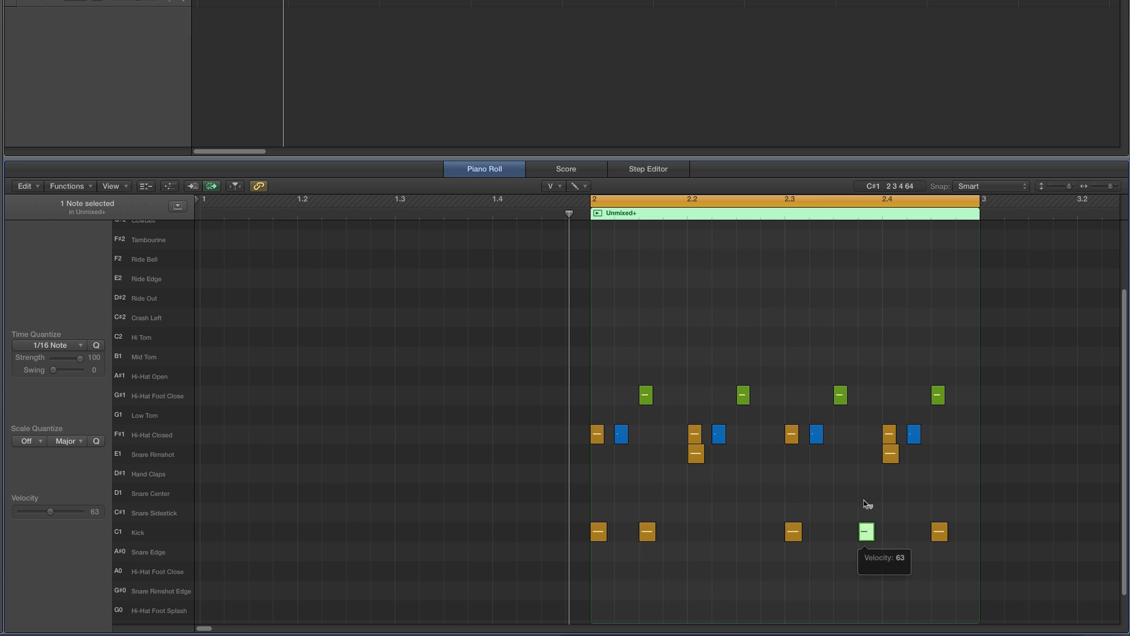
pyautogui.click(868, 490)
pyautogui.press('space')
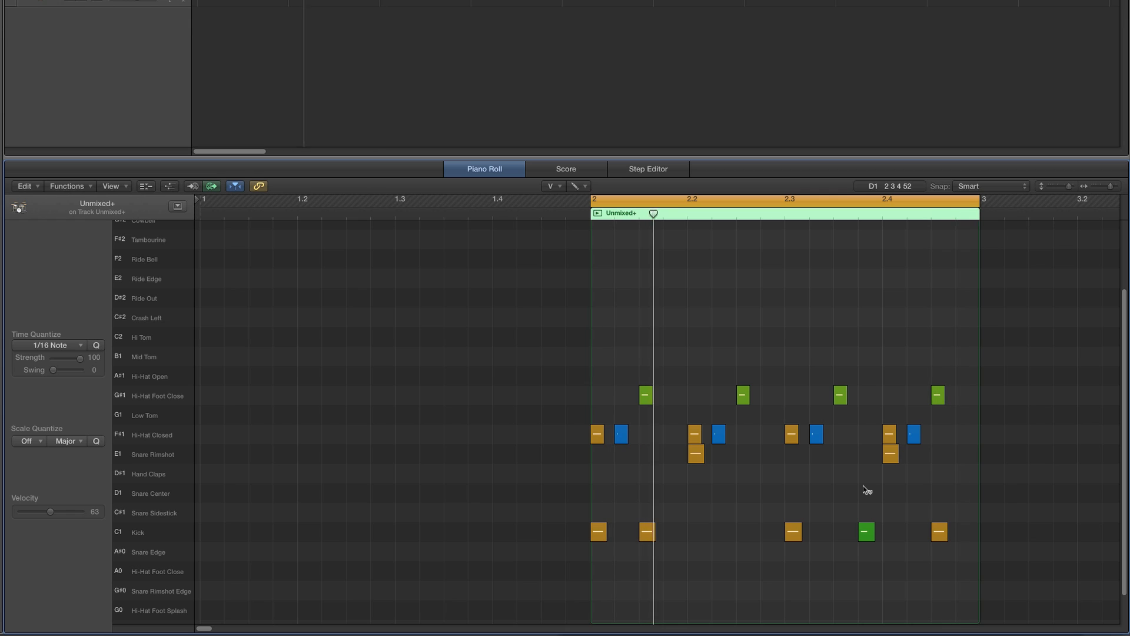
pyautogui.press('space')
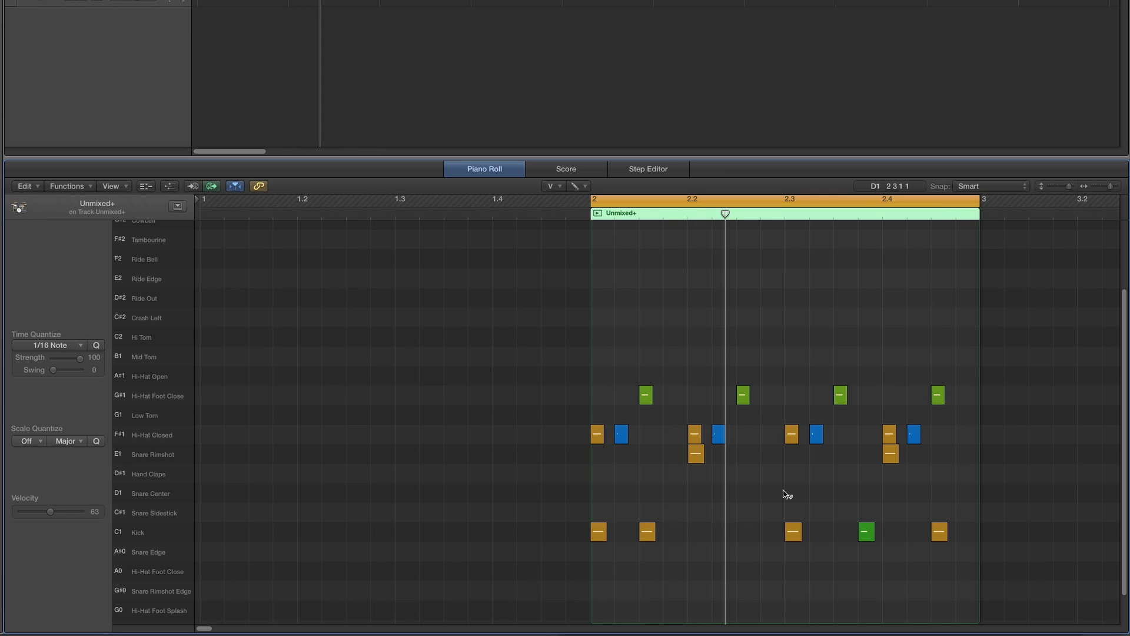
pyautogui.press('space')
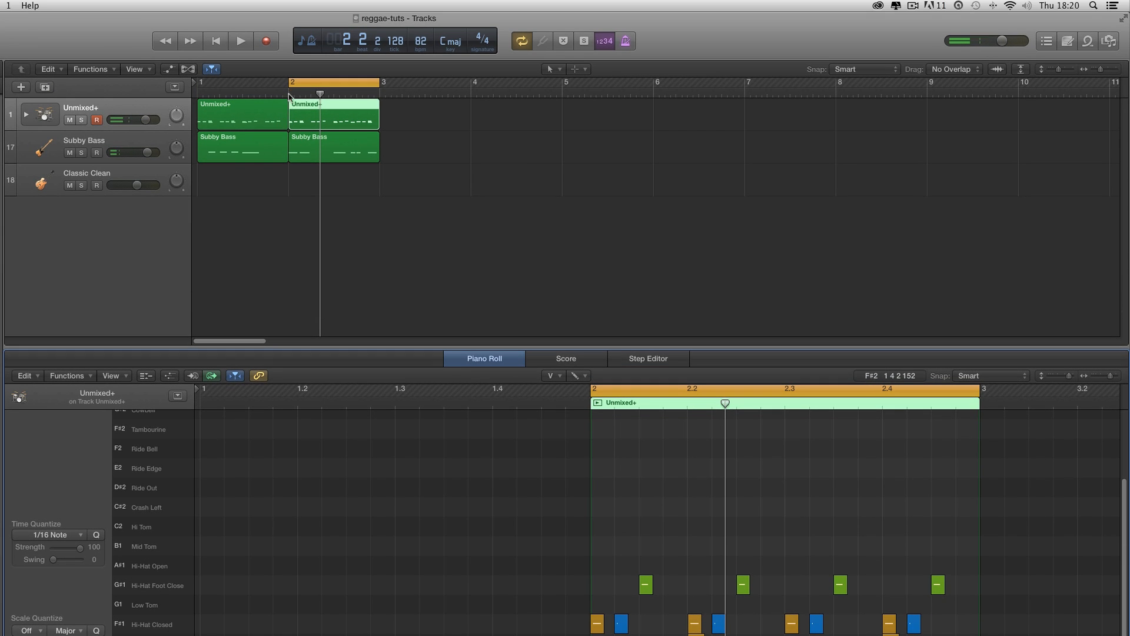
# - Extend the cycle back over bars 1 and 2, open both bass regions and play the loop
pyautogui.moveTo(291, 82); pyautogui.dragTo(198, 82)
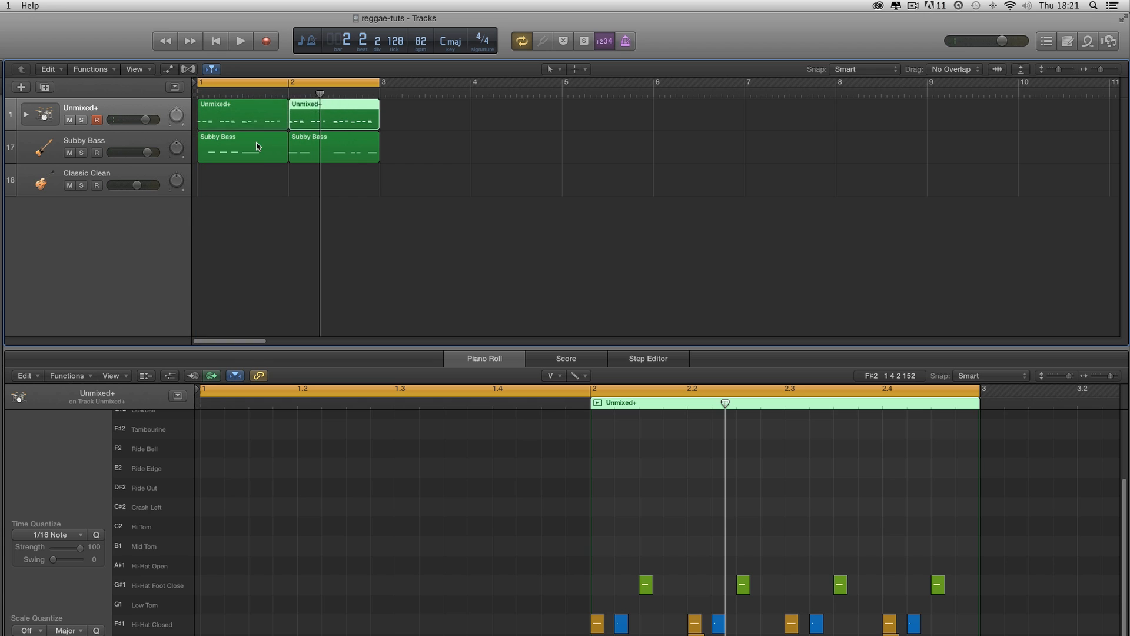
pyautogui.click(259, 146)
pyautogui.keyDown('shift'); pyautogui.click(311, 146); pyautogui.keyUp('shift')
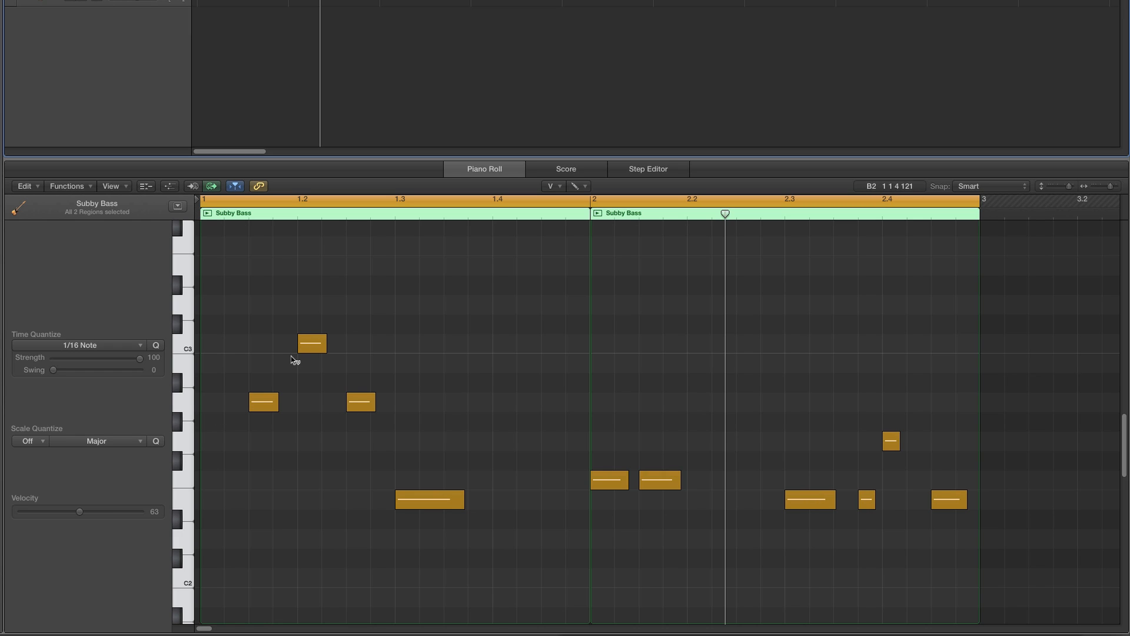
pyautogui.press('space')
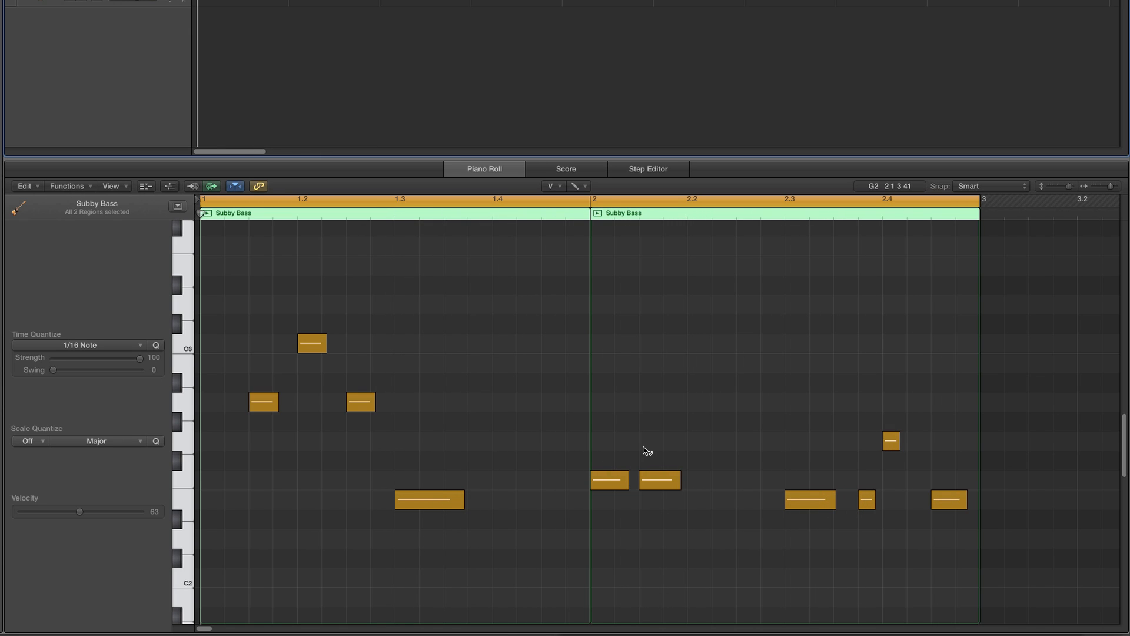
# - Switch to the Pointer tool and move bar 2's downbeat F2 note to D2 on beat two
pyautogui.click(549, 188)
pyautogui.press('t')
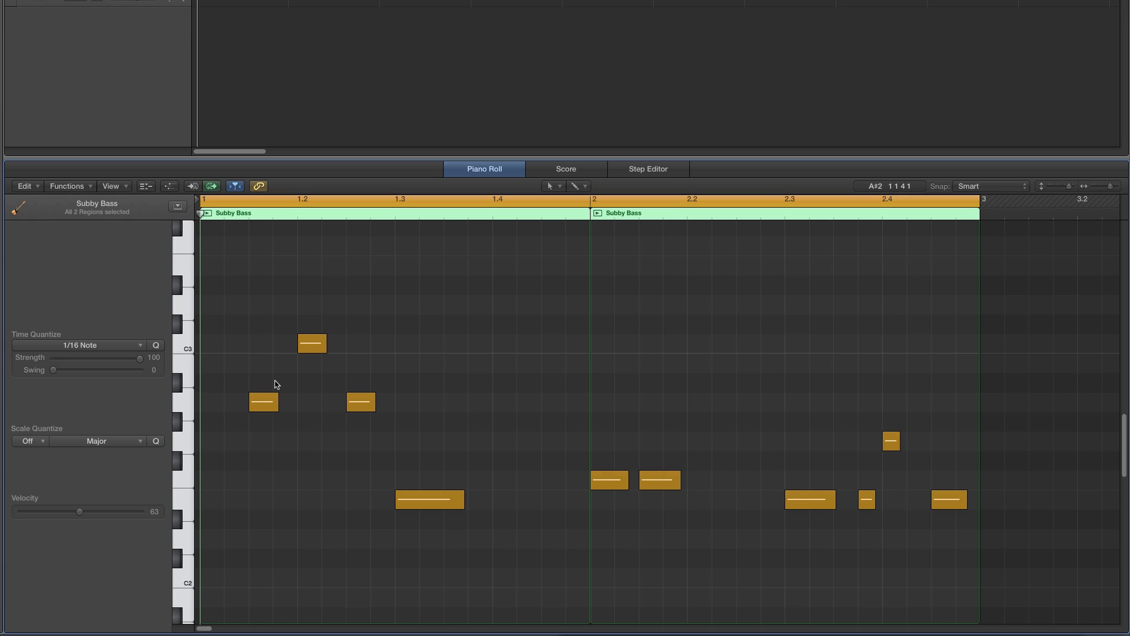
pyautogui.moveTo(609, 477); pyautogui.dragTo(703, 537)
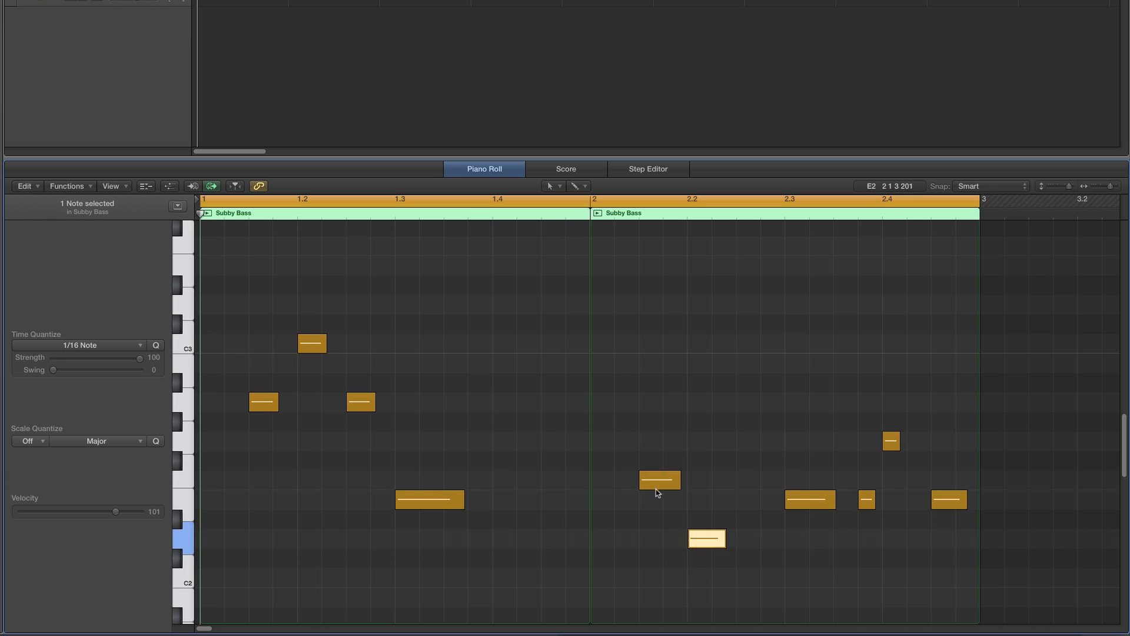
pyautogui.press('space')
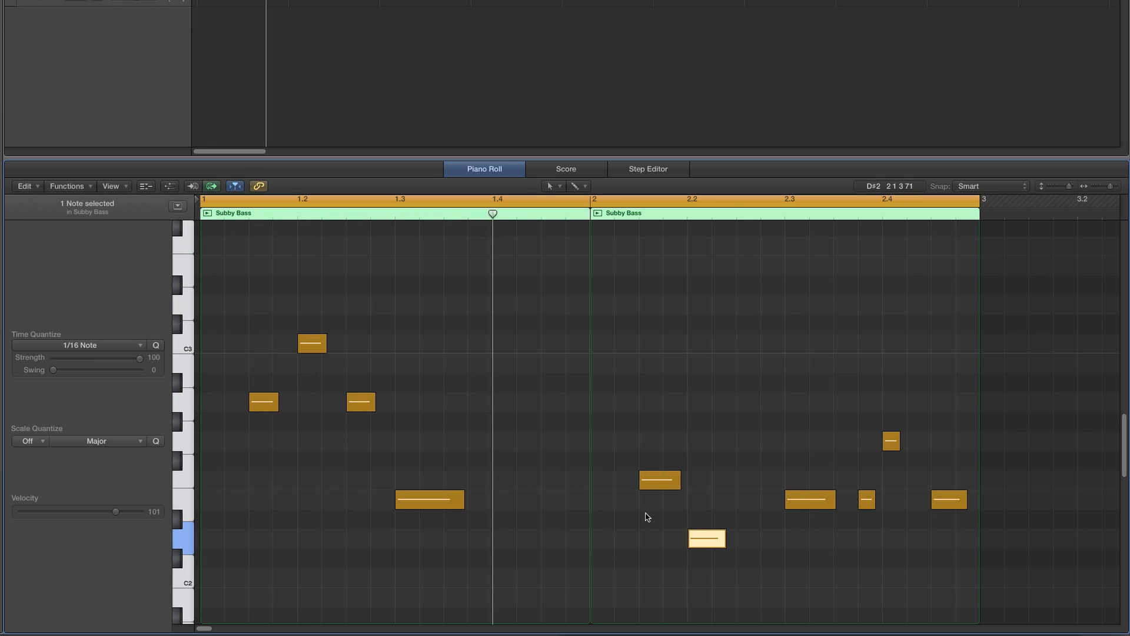
# - Copy the D2 note up to F2 on the third sixteenth of beat two and play the loop
pyautogui.click(661, 485)
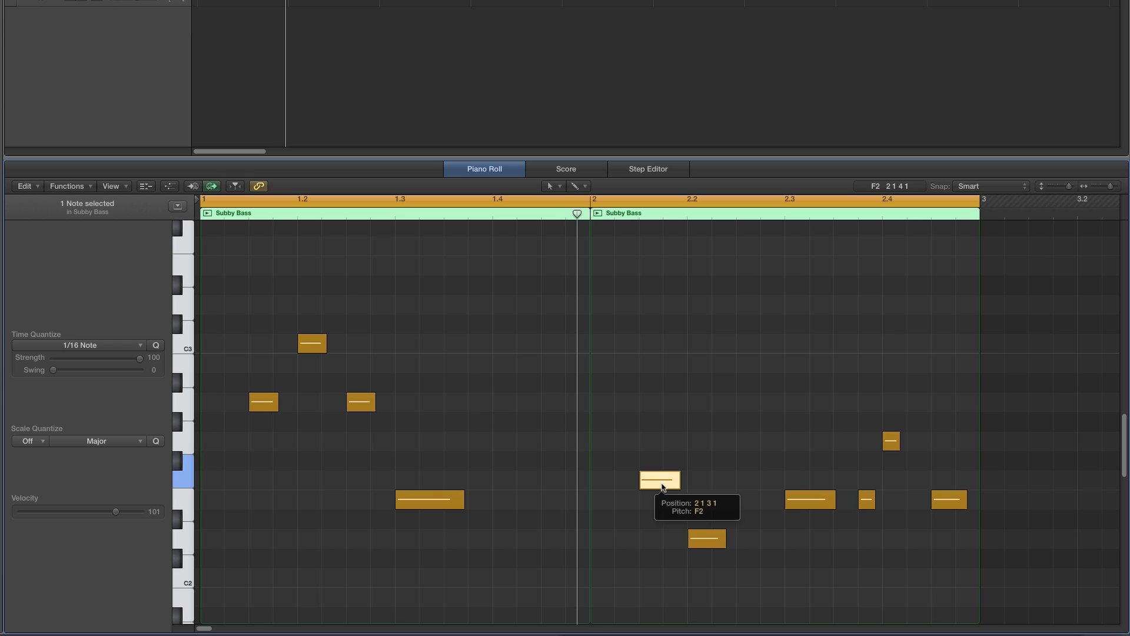
pyautogui.click(711, 539)
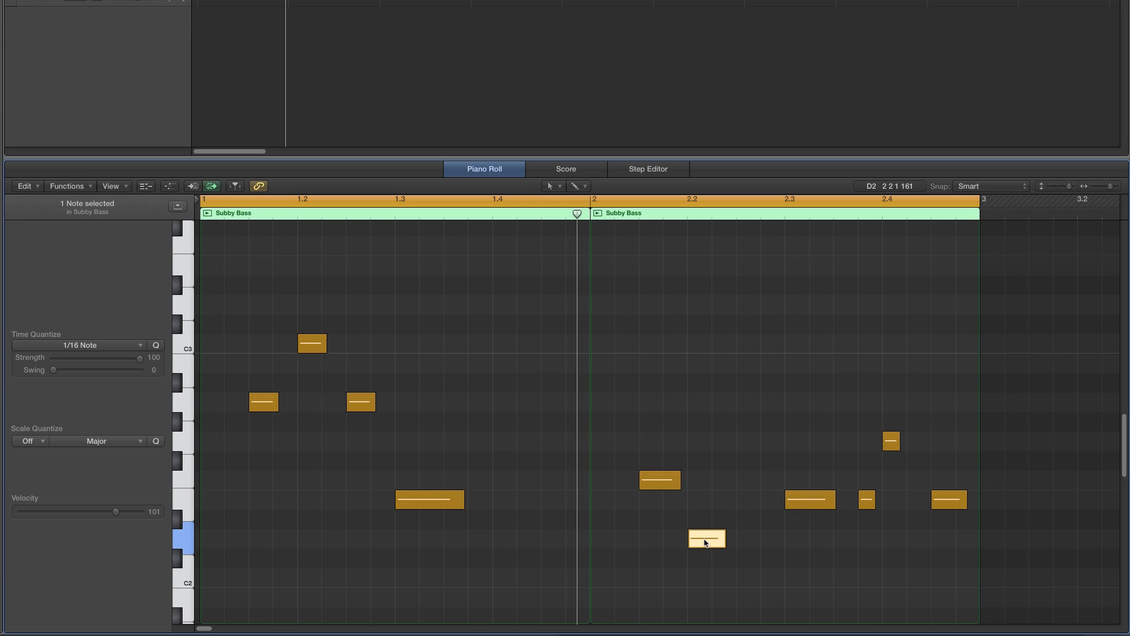
pyautogui.moveTo(706, 542); pyautogui.dragTo(752, 481)
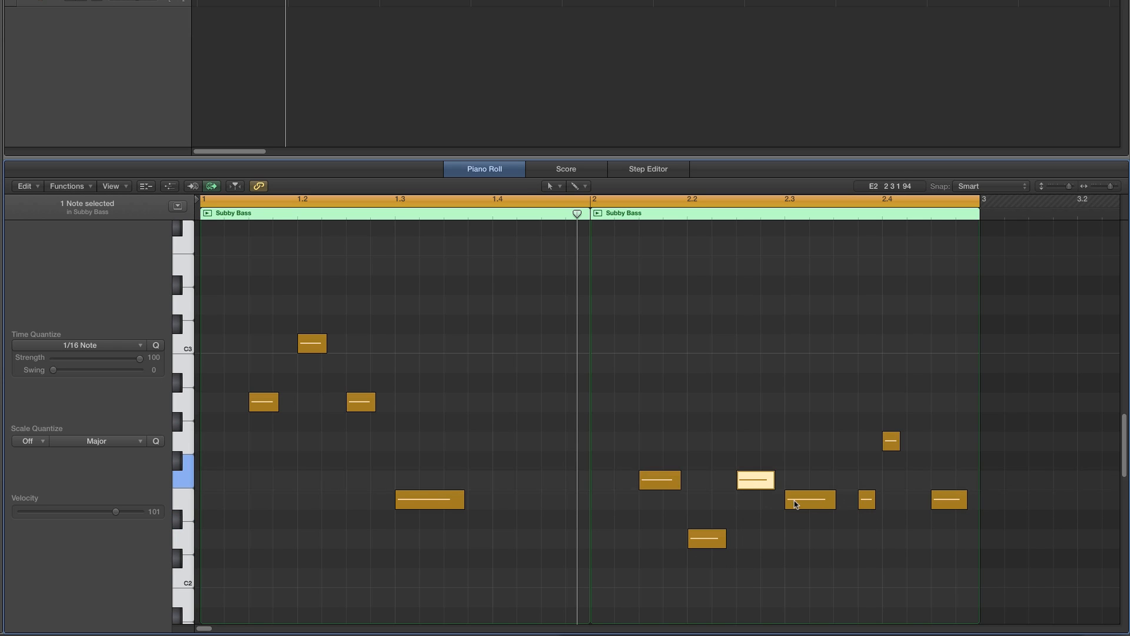
pyautogui.moveTo(805, 503)
pyautogui.press('space')
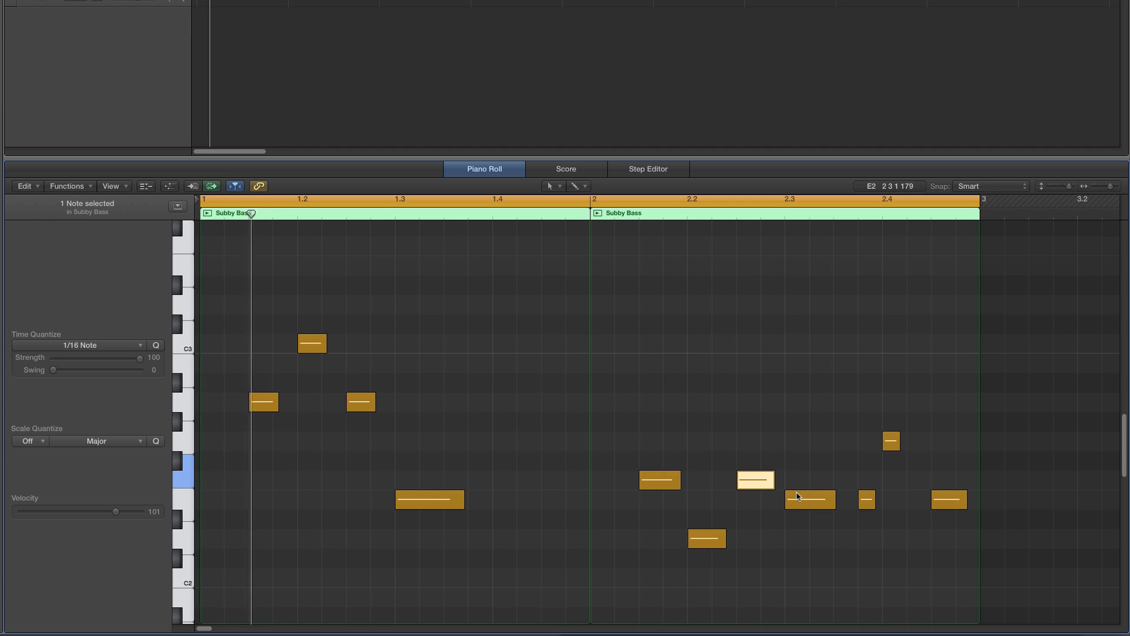
# - Raise bar 2's E2 bass note on beat three to G2 and the short E2 note after it to A2
pyautogui.click(835, 476)
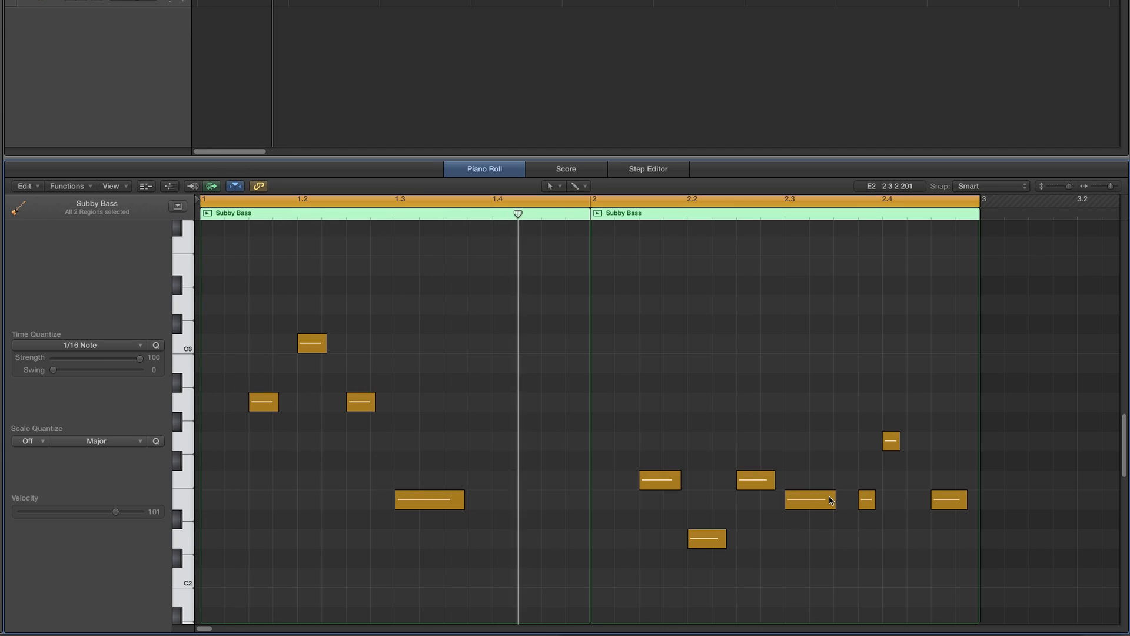
pyautogui.moveTo(825, 506)
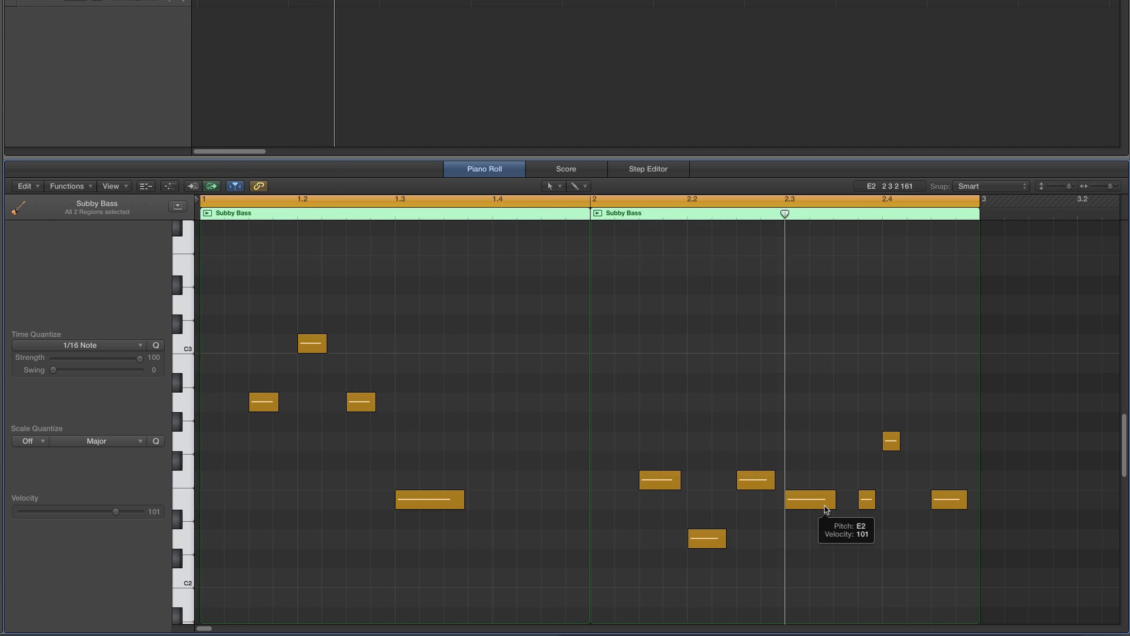
pyautogui.press('space')
pyautogui.moveTo(805, 498); pyautogui.dragTo(811, 443)
pyautogui.doubleClick(575, 217)
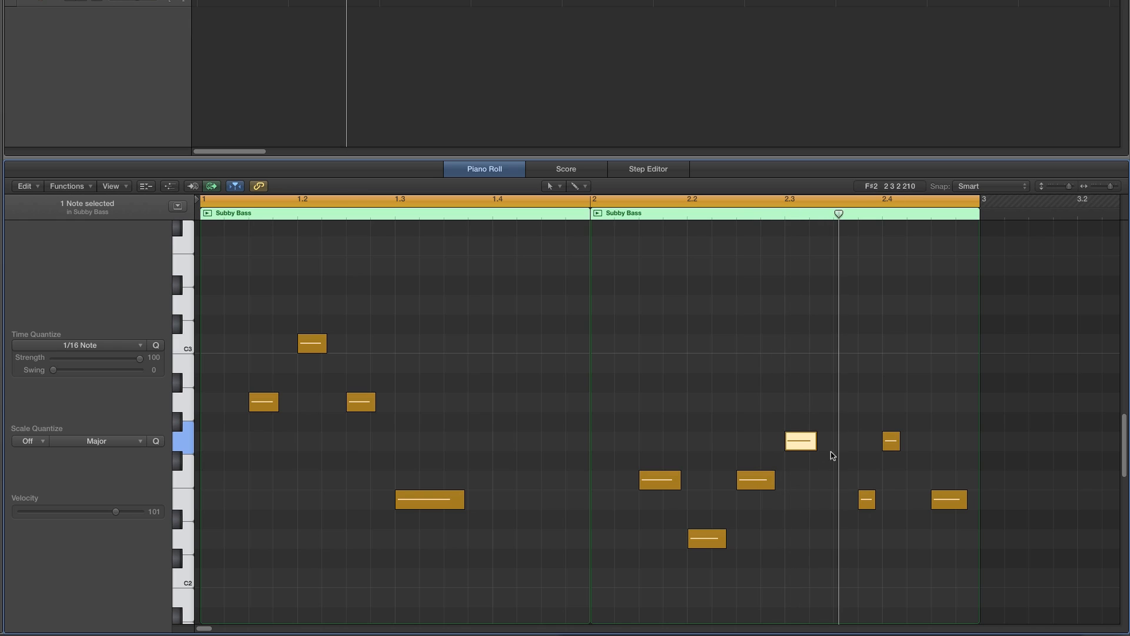
pyautogui.moveTo(866, 499); pyautogui.dragTo(868, 404)
# - Move the last bass note up to G2 on beat four, stretch it to the bar's end and play the loop
pyautogui.click(892, 441)
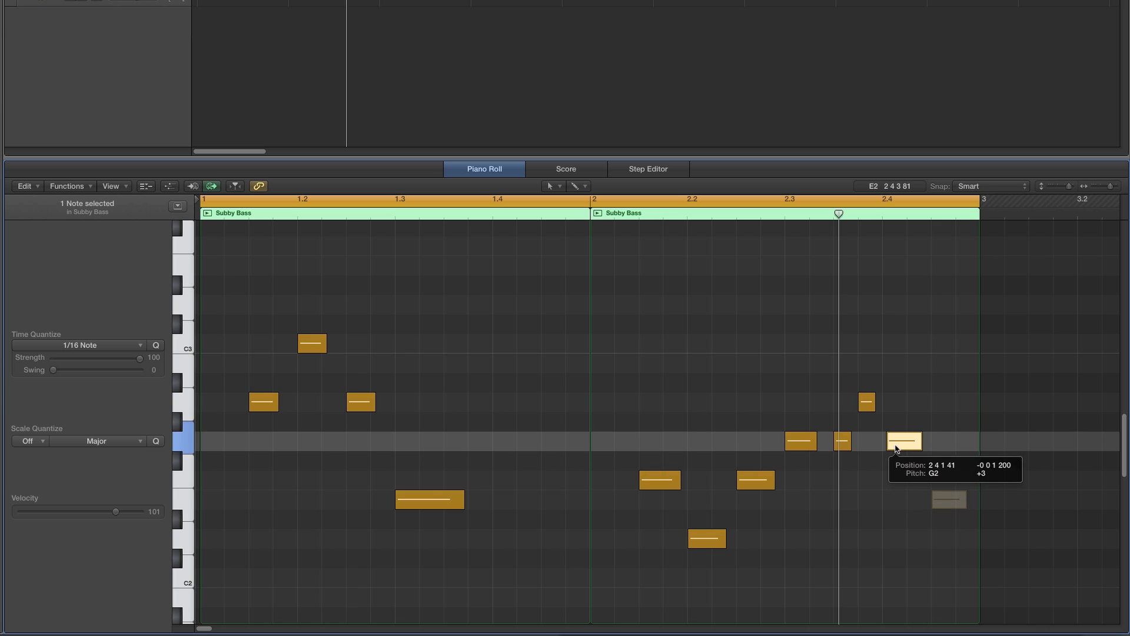
pyautogui.moveTo(916, 441); pyautogui.dragTo(946, 441)
pyautogui.doubleClick(577, 209)
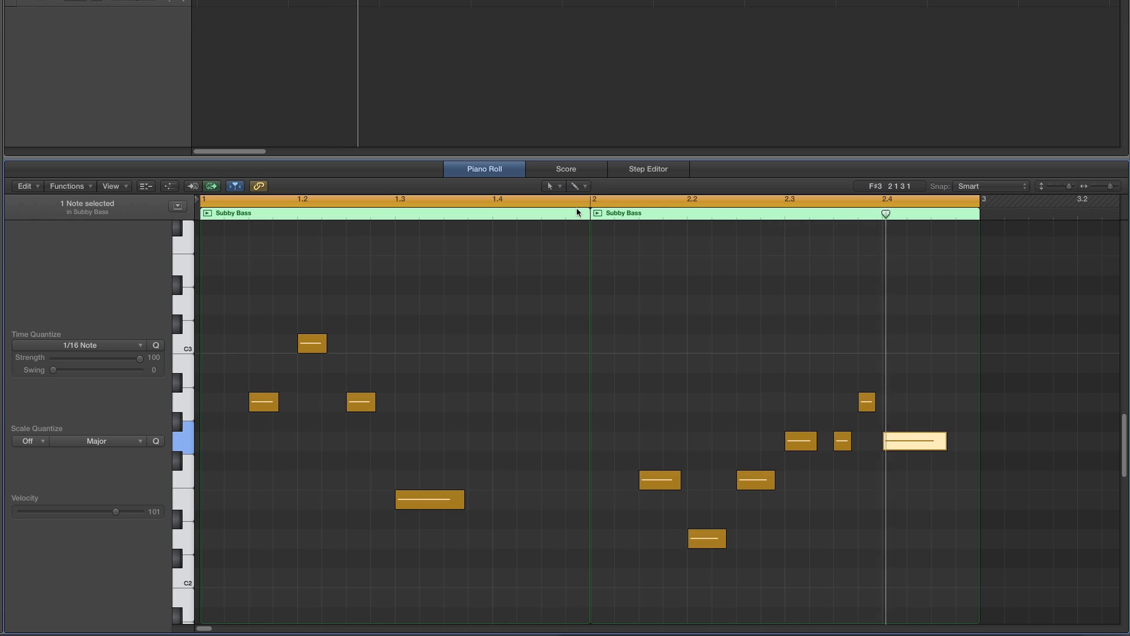
pyautogui.click(714, 324)
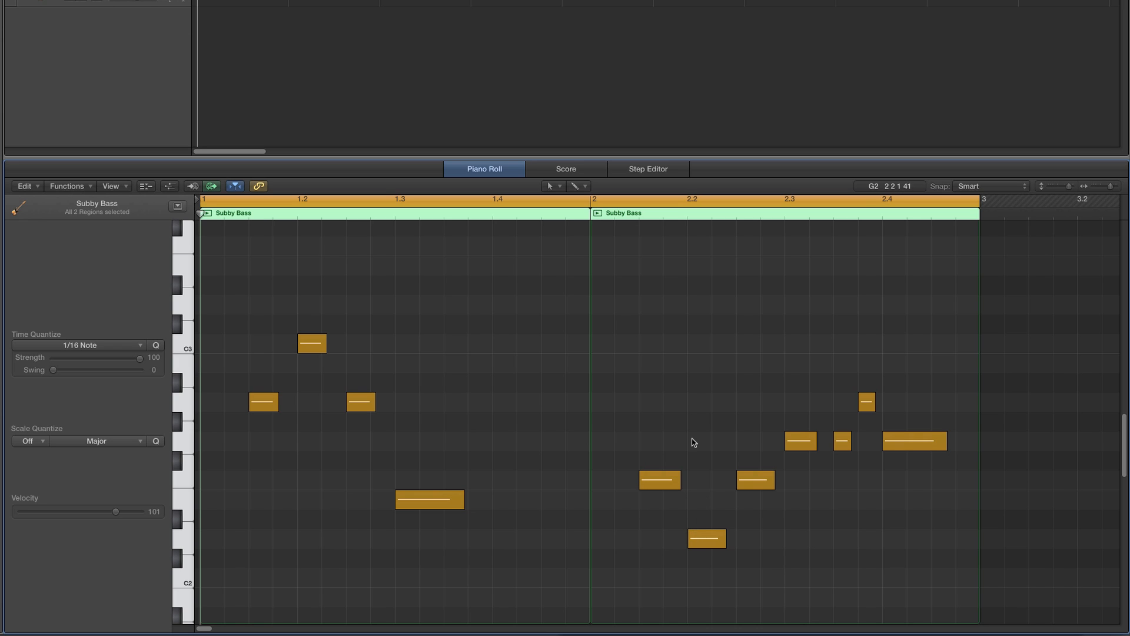
pyautogui.press('space')
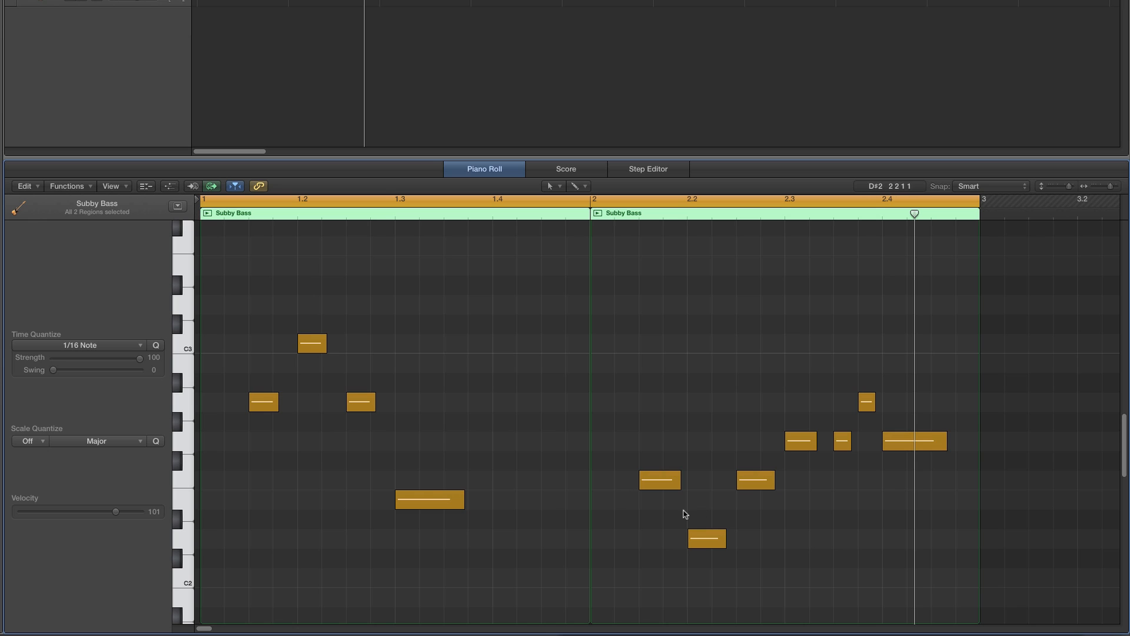
# - Open the drum region and move bar 2's downbeat kick to the third sixteenth of beat two
pyautogui.scroll(-1, 754, 462)
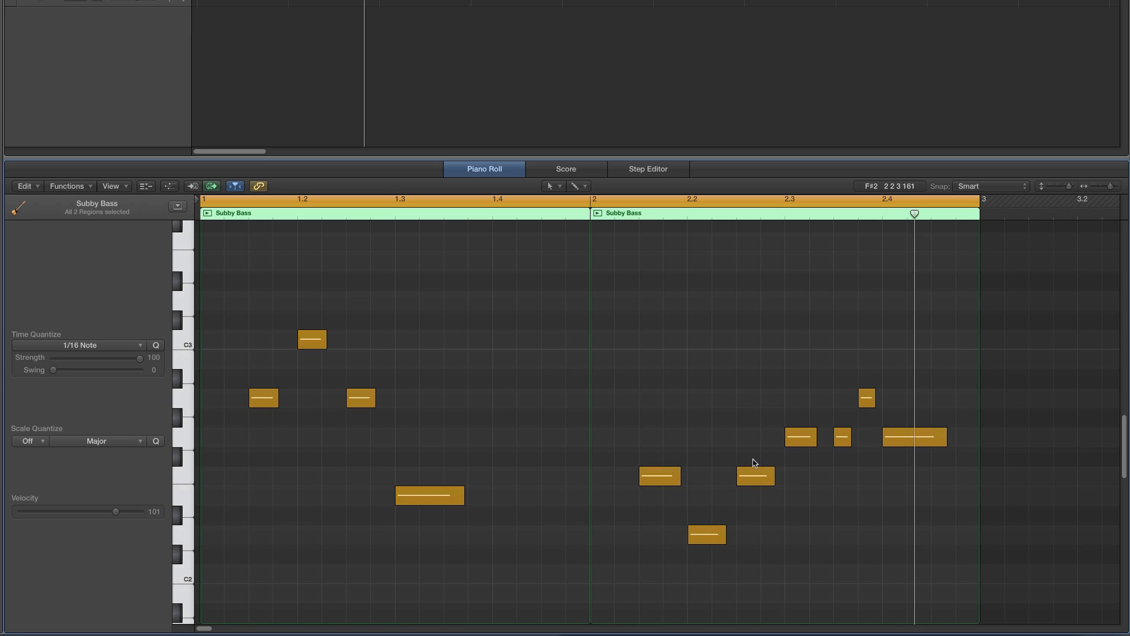
pyautogui.click(333, 1)
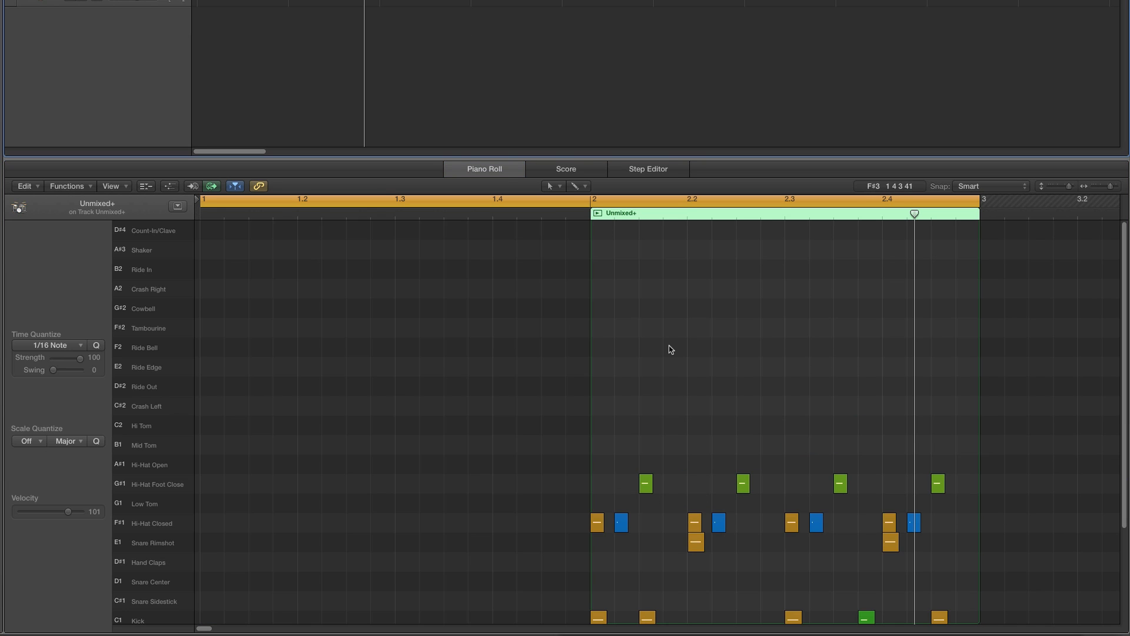
pyautogui.scroll(-5, 671, 351)
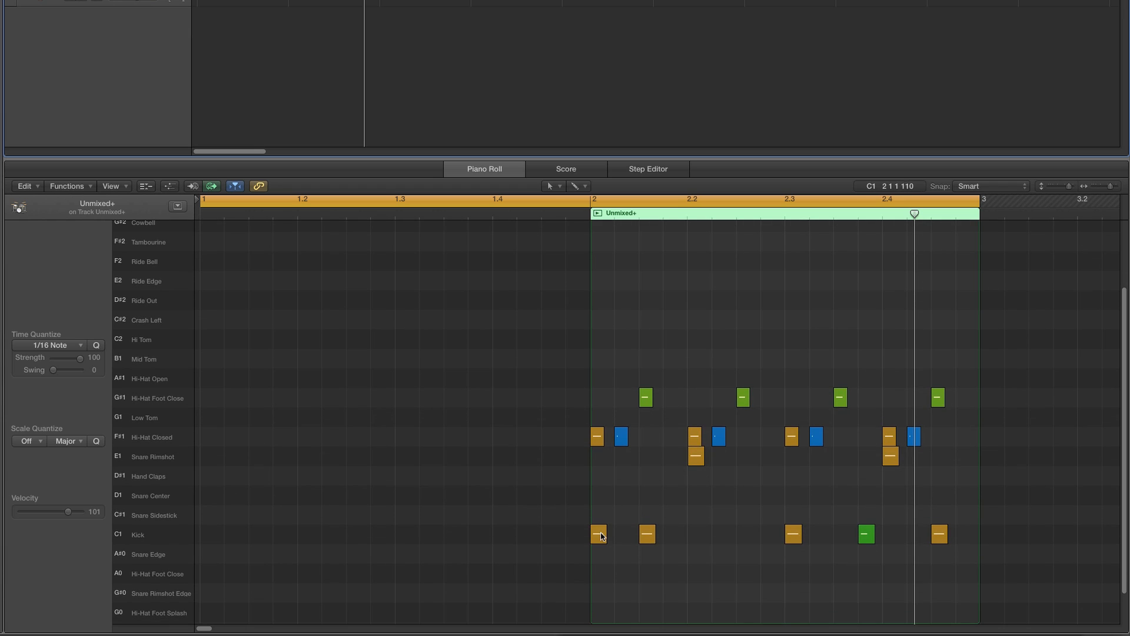
pyautogui.moveTo(600, 535); pyautogui.dragTo(747, 540)
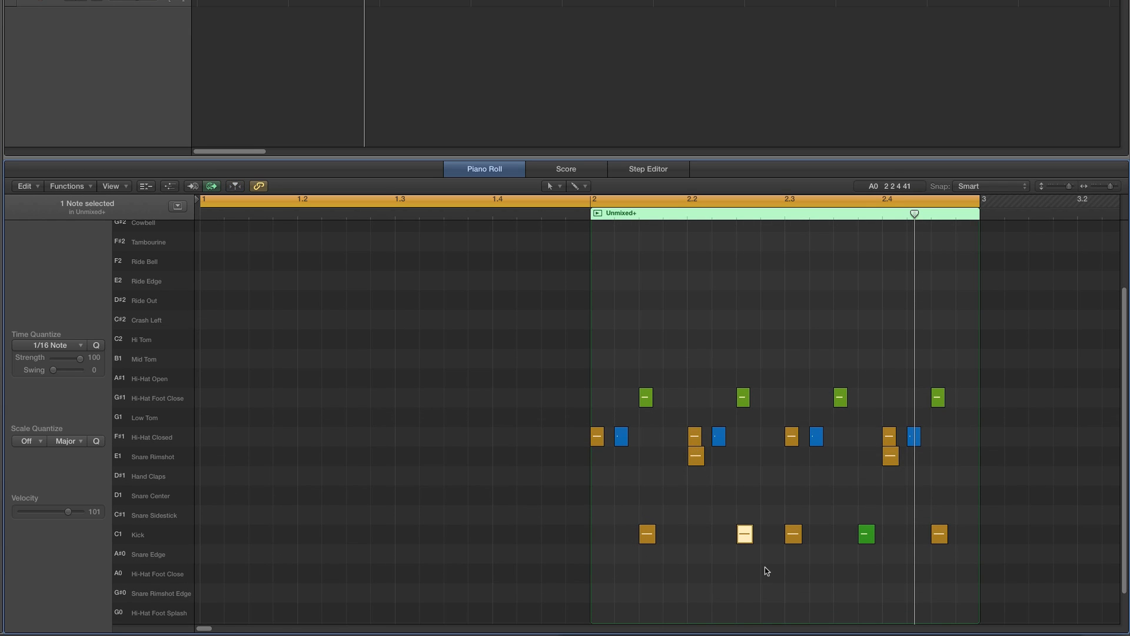
# - Set the cycle to cover bar 2 only and play the loop
pyautogui.click(603, 201)
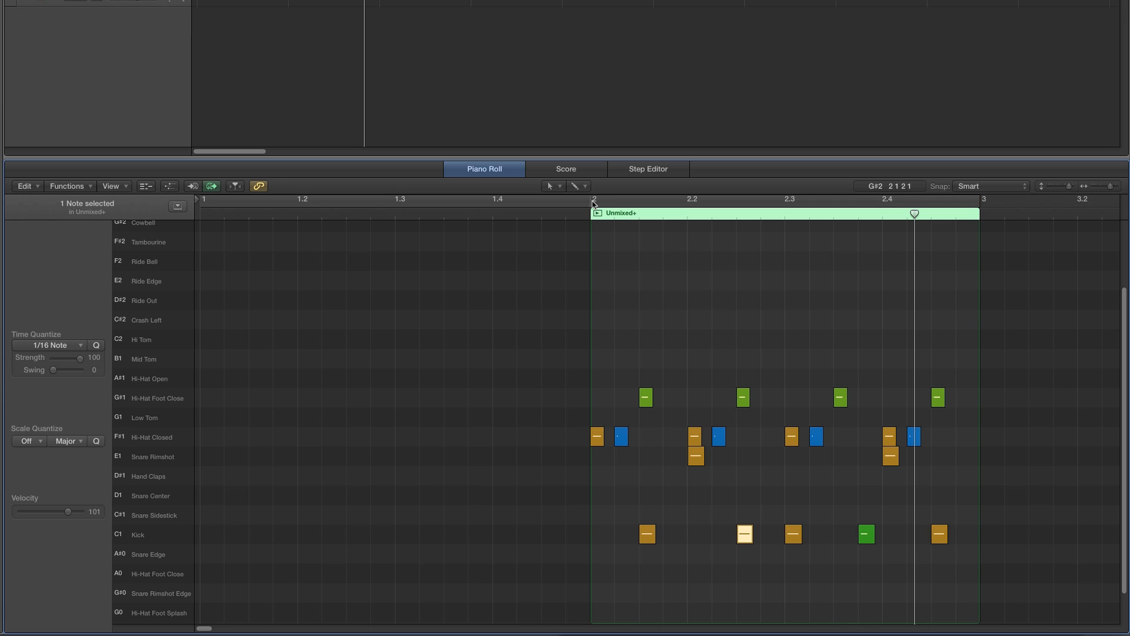
pyautogui.moveTo(594, 203); pyautogui.dragTo(965, 228)
pyautogui.click(867, 249)
pyautogui.press('space')
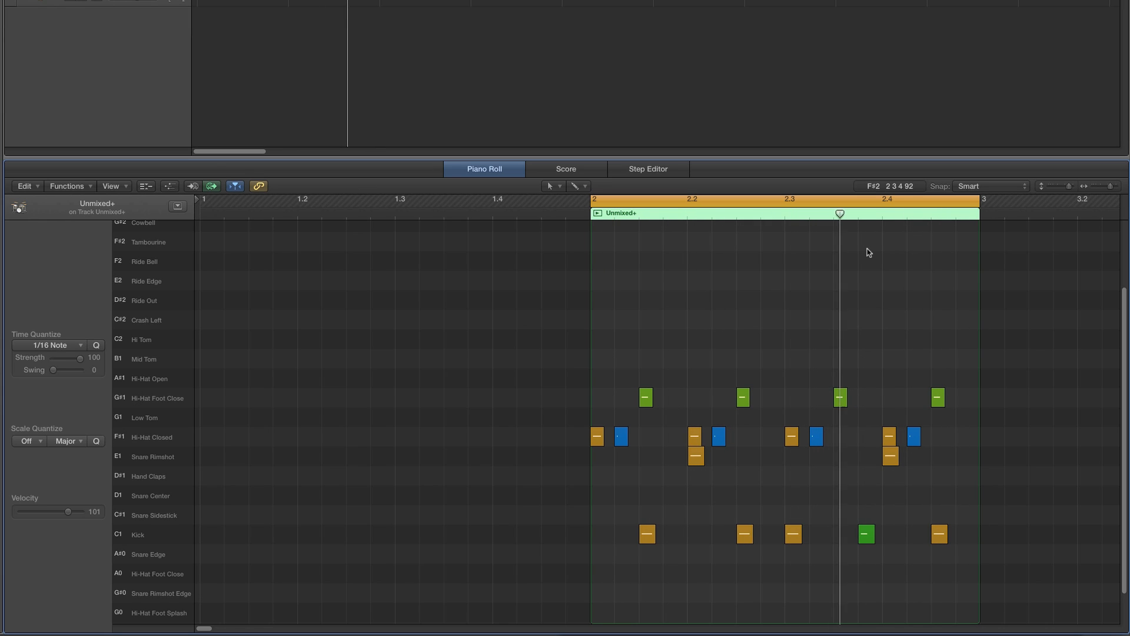
# - Delete bar 2's last two kicks while auditioning the loop, then undo the deletion
pyautogui.moveTo(852, 520); pyautogui.dragTo(938, 550)
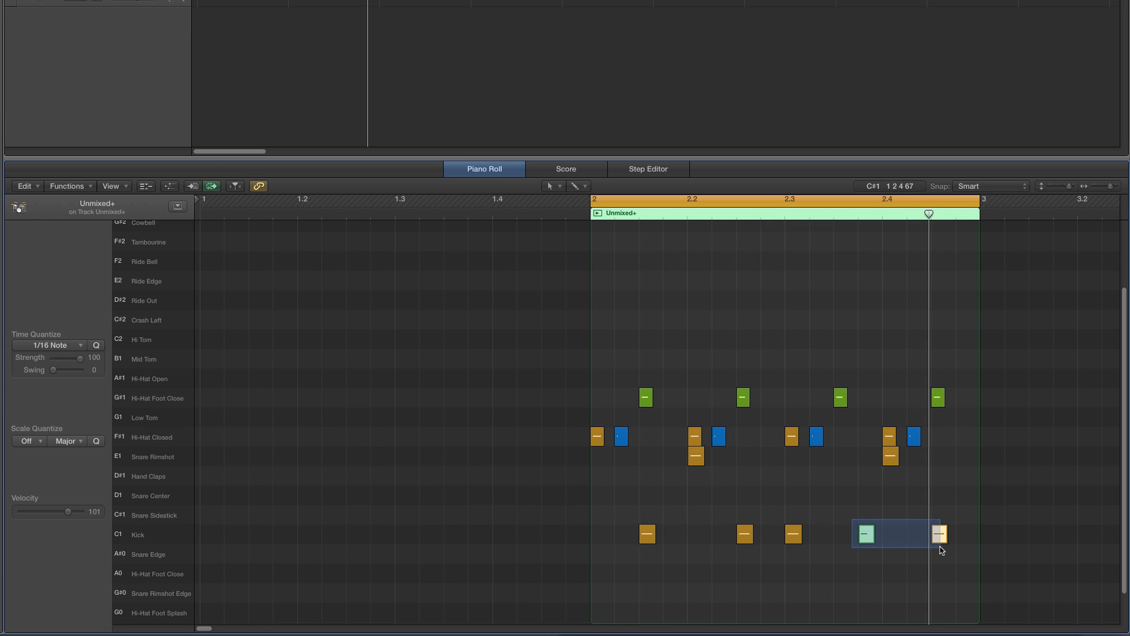
pyautogui.press('Delete')
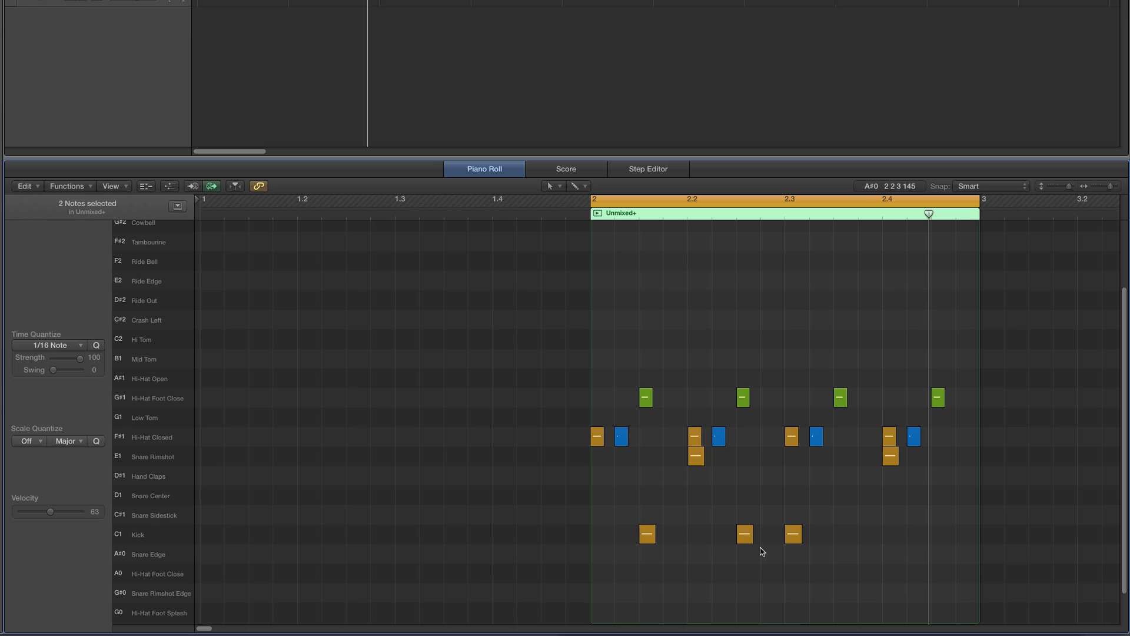
pyautogui.press('space')
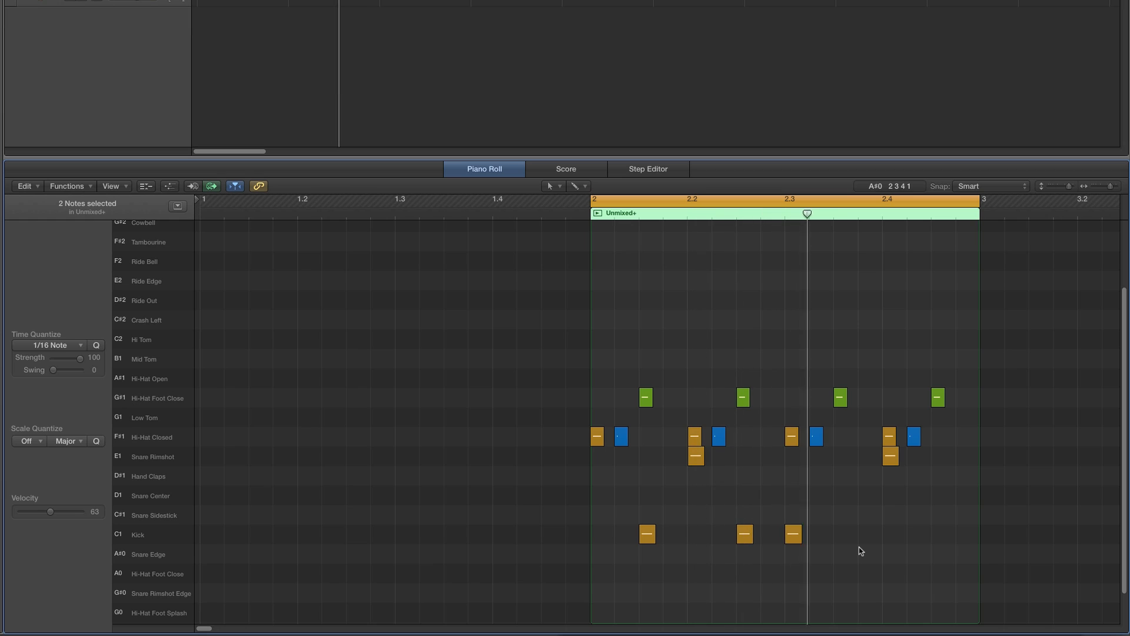
pyautogui.press('space')
pyautogui.press('super+z')
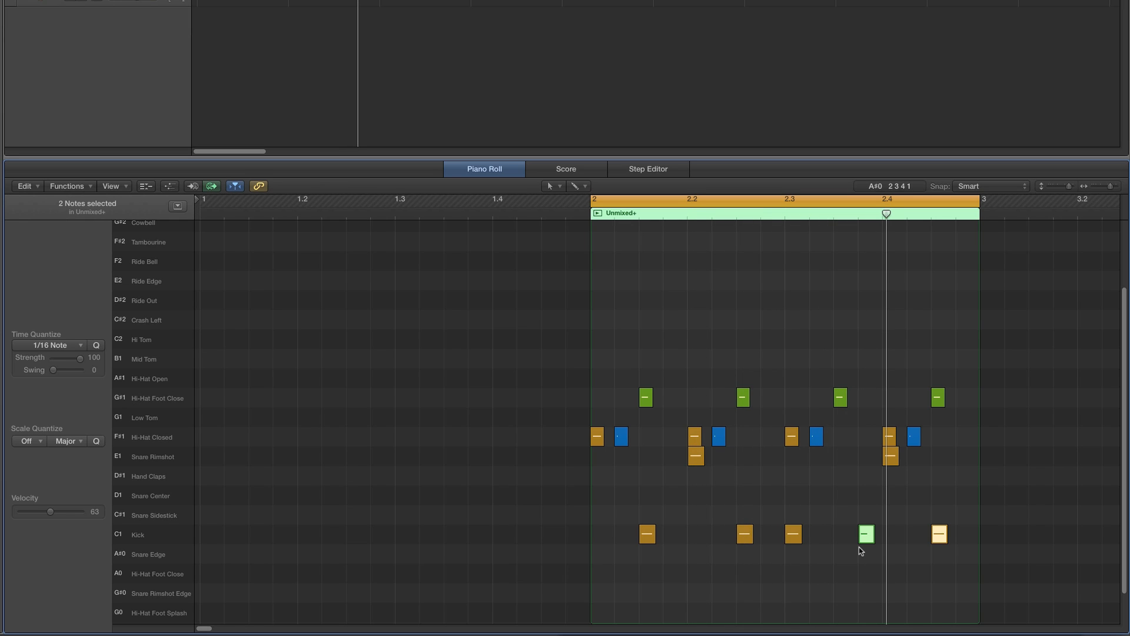
# - Extend the cycle back over bars 1 and 2 and open both bass regions
pyautogui.press('space')
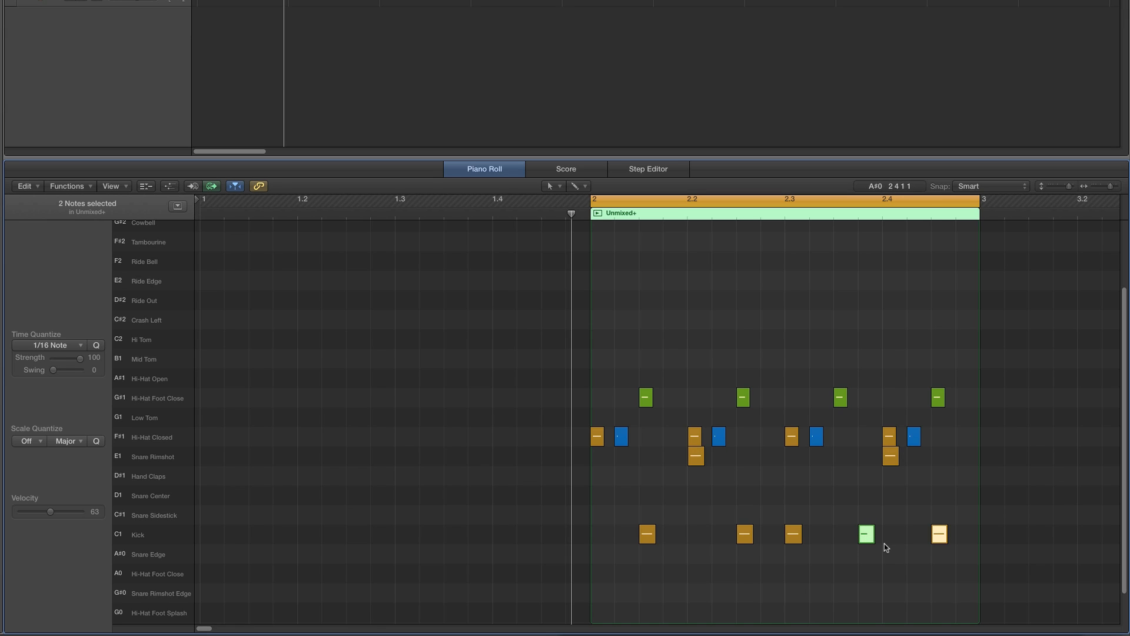
pyautogui.click(881, 548)
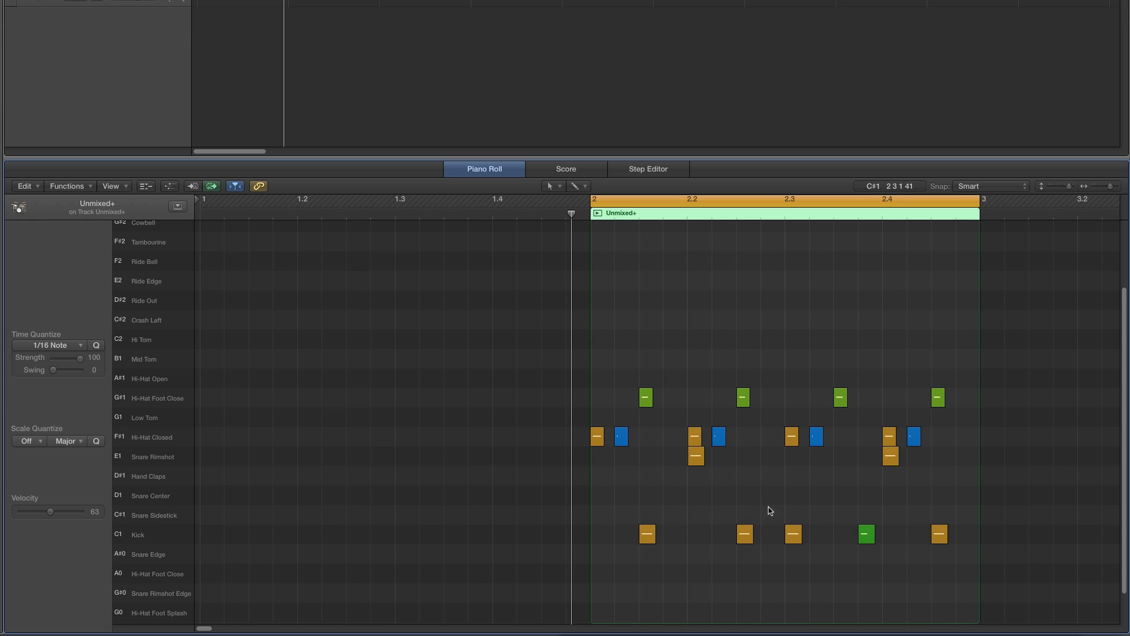
pyautogui.moveTo(289, 0); pyautogui.dragTo(197, 0)
pyautogui.click(241, 0)
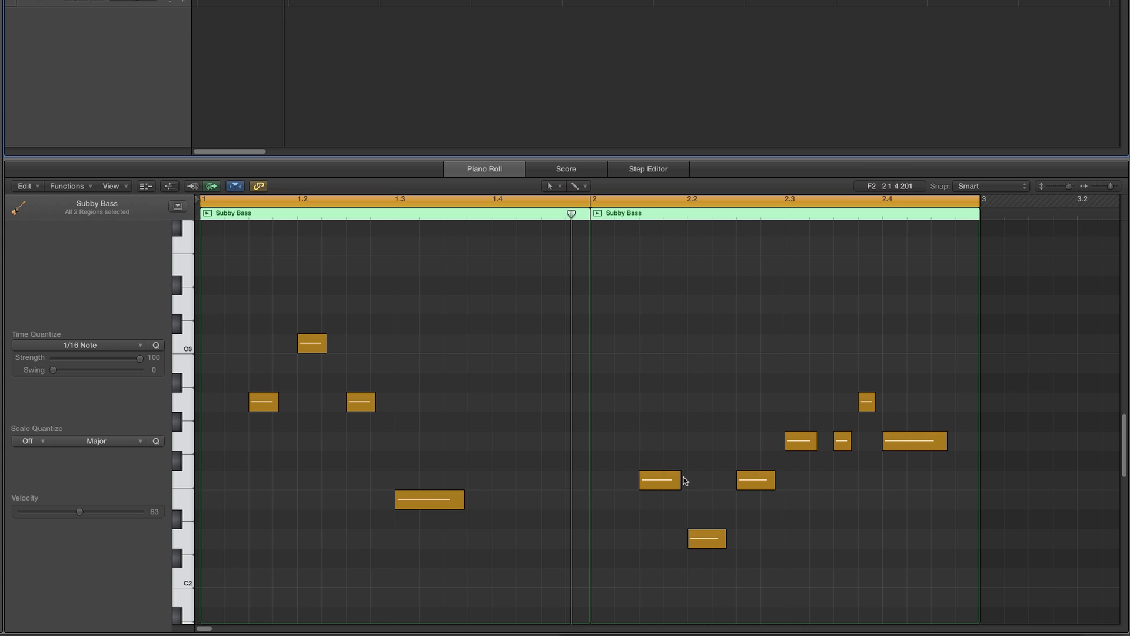
pyautogui.click(666, 401)
pyautogui.press('Return')
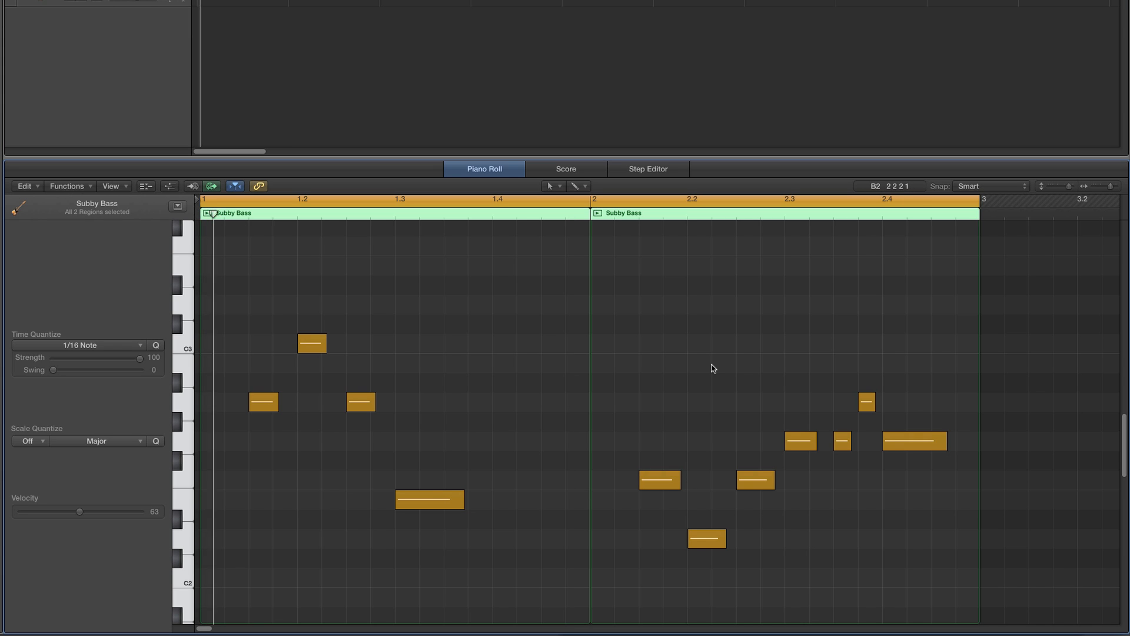
# - Select all the bass notes, transpose them down one octave and play the loop
pyautogui.scroll(-1, 713, 368)
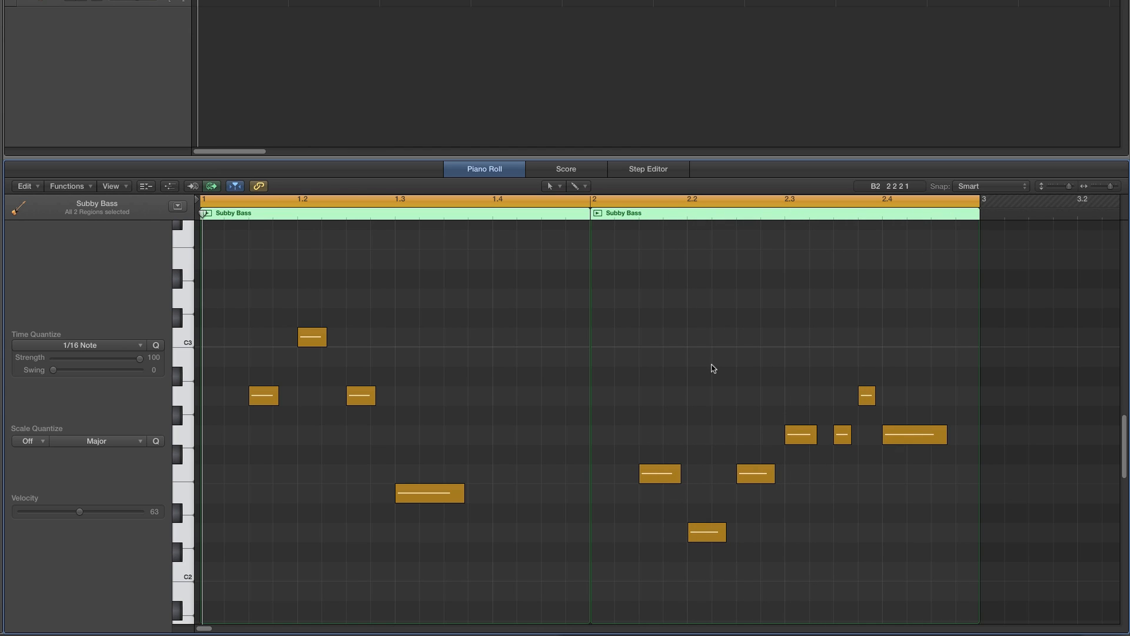
pyautogui.scroll(-1, 713, 369)
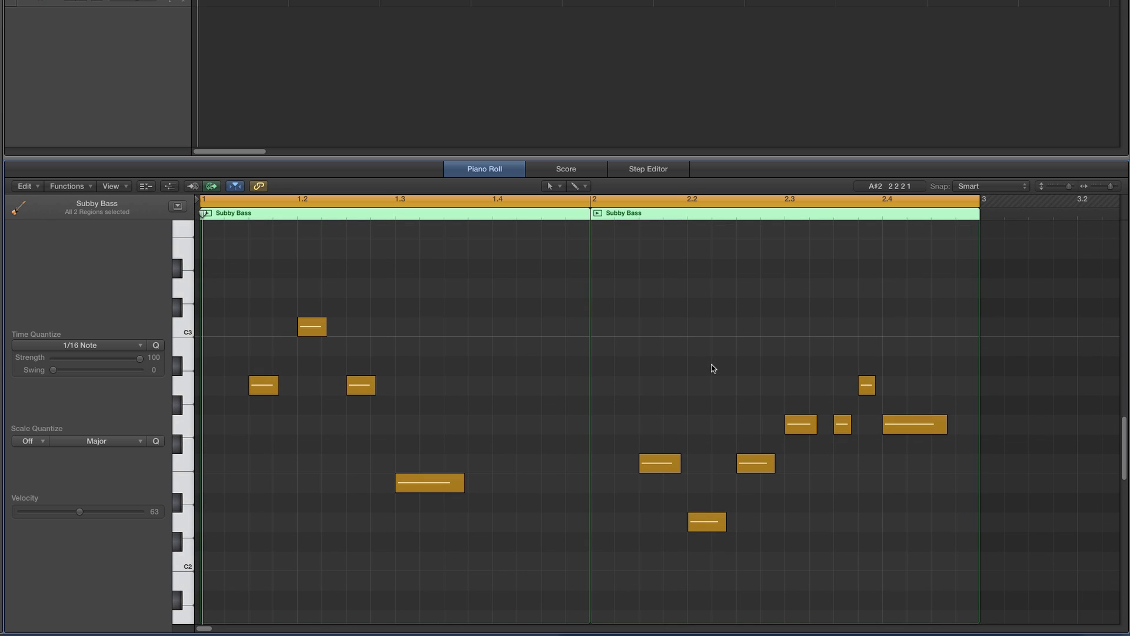
pyautogui.scroll(-4, 712, 368)
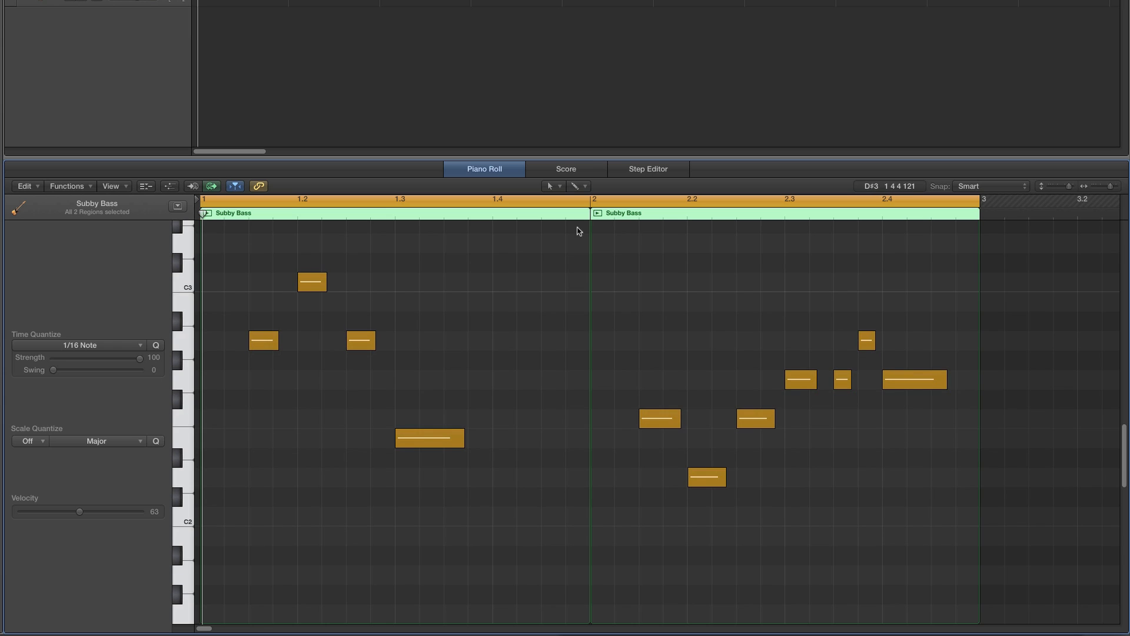
pyautogui.moveTo(586, 157); pyautogui.dragTo(583, 99)
pyautogui.moveTo(231, 191); pyautogui.dragTo(909, 470)
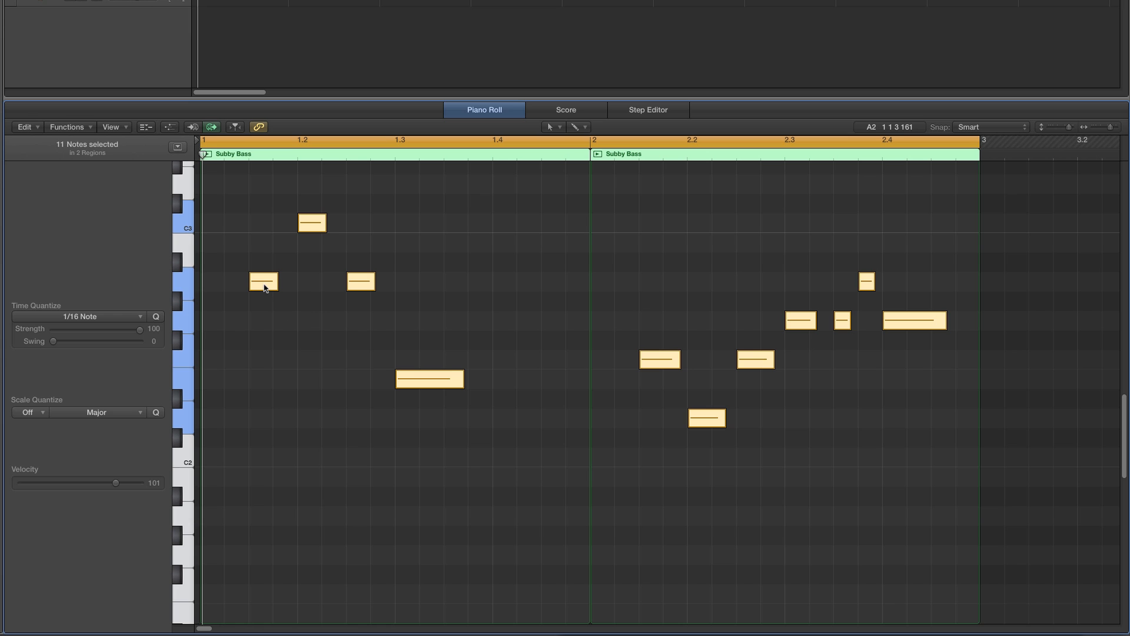
pyautogui.moveTo(264, 287); pyautogui.dragTo(263, 520)
pyautogui.click(373, 459)
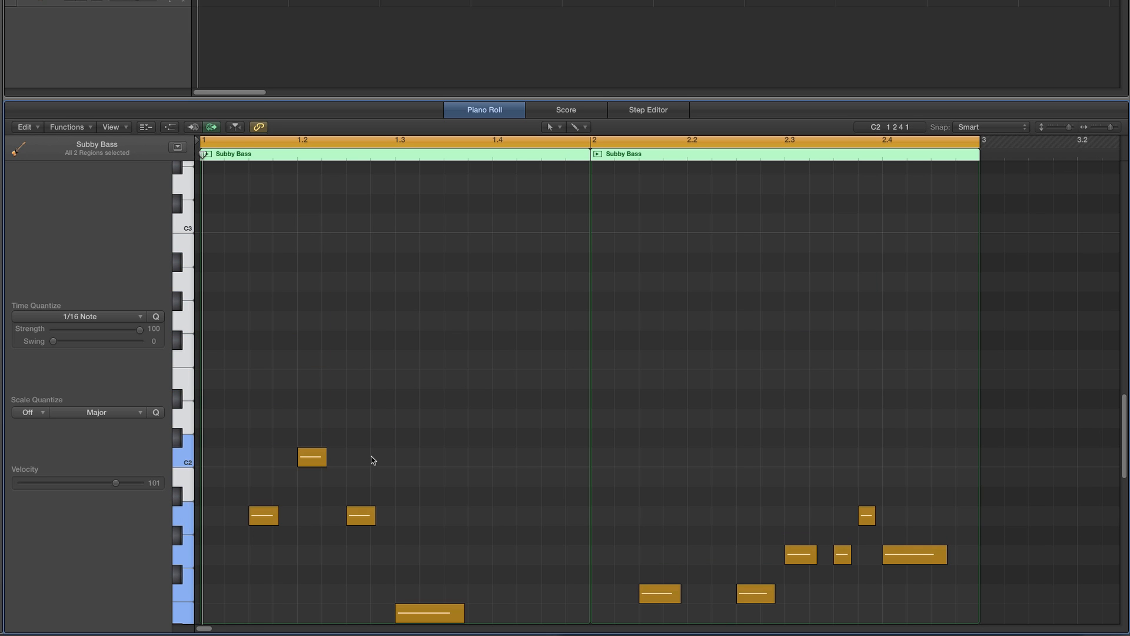
pyautogui.scroll(-5, 476, 439)
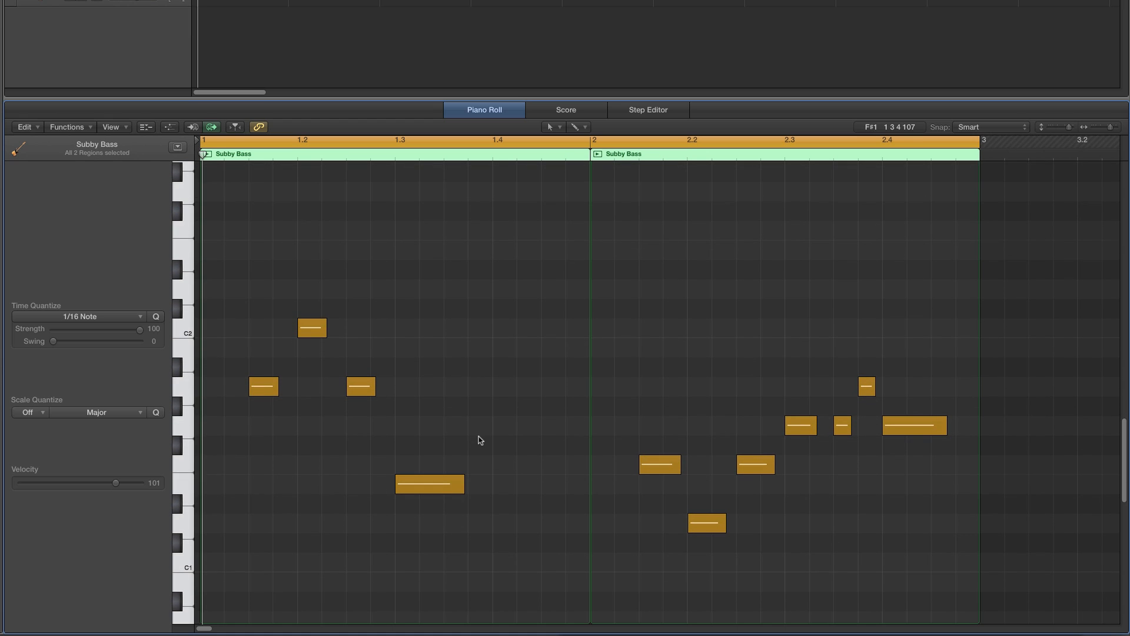
pyautogui.press('space')
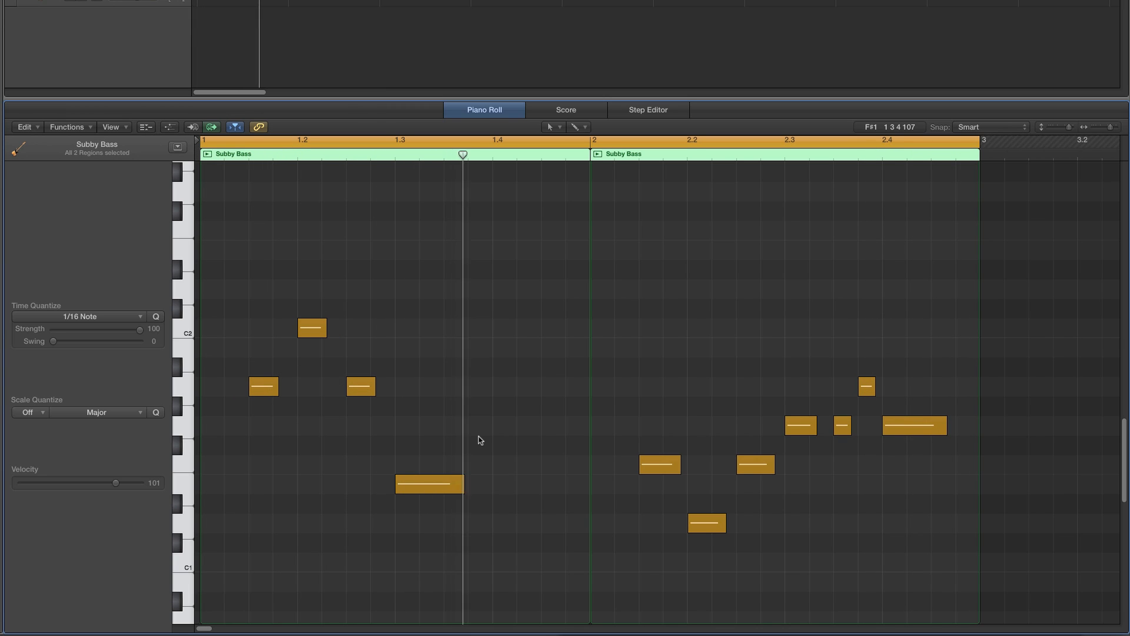
pyautogui.press('space')
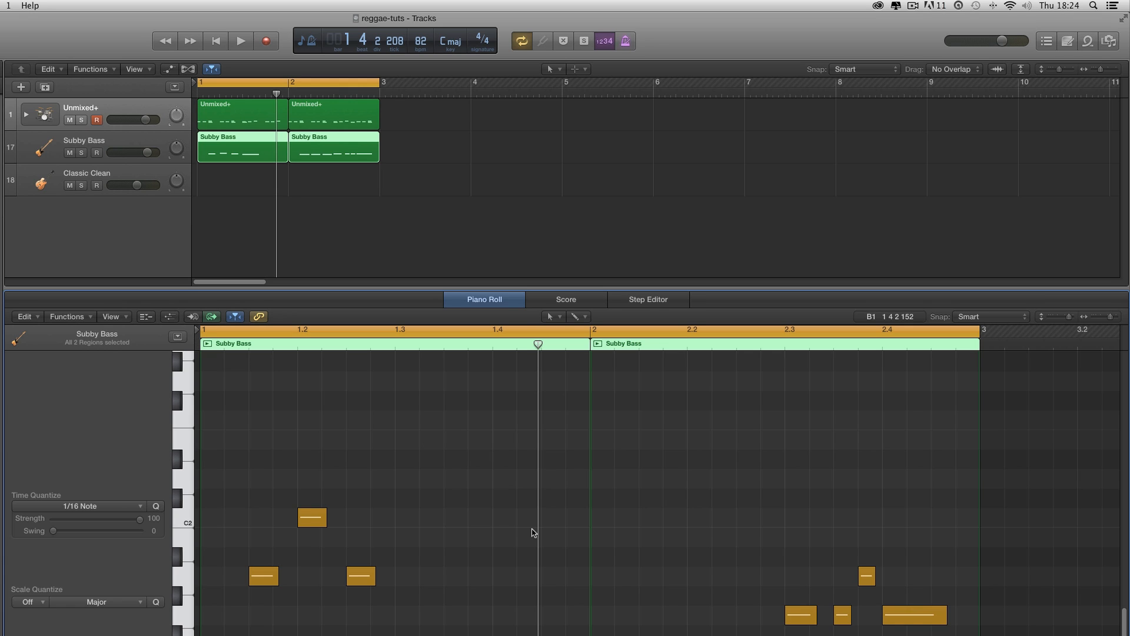
# - With the Pencil tool, create a one-bar region at bar 1 on the Classic Clean track and zoom into it
pyautogui.scroll(-2, 533, 532)
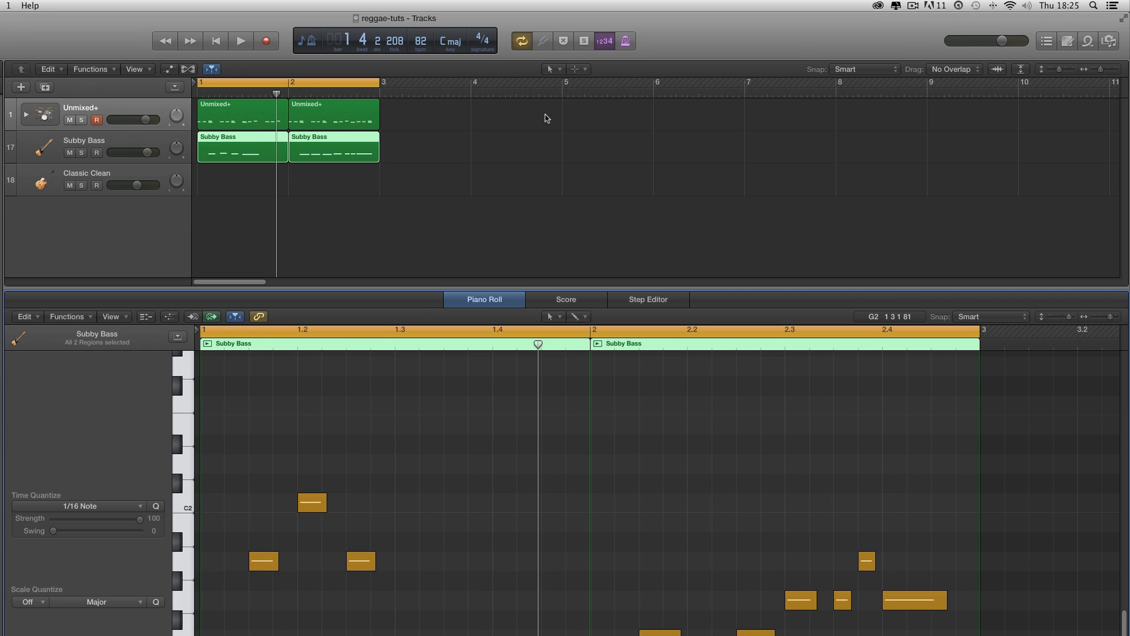
pyautogui.click(552, 69)
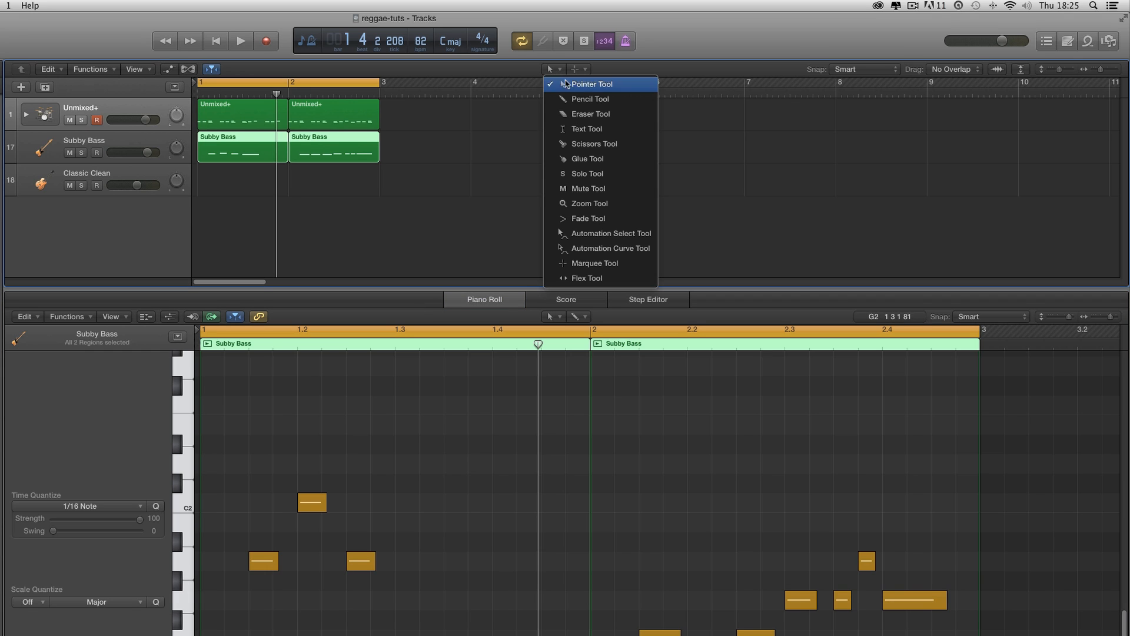
pyautogui.click(562, 99)
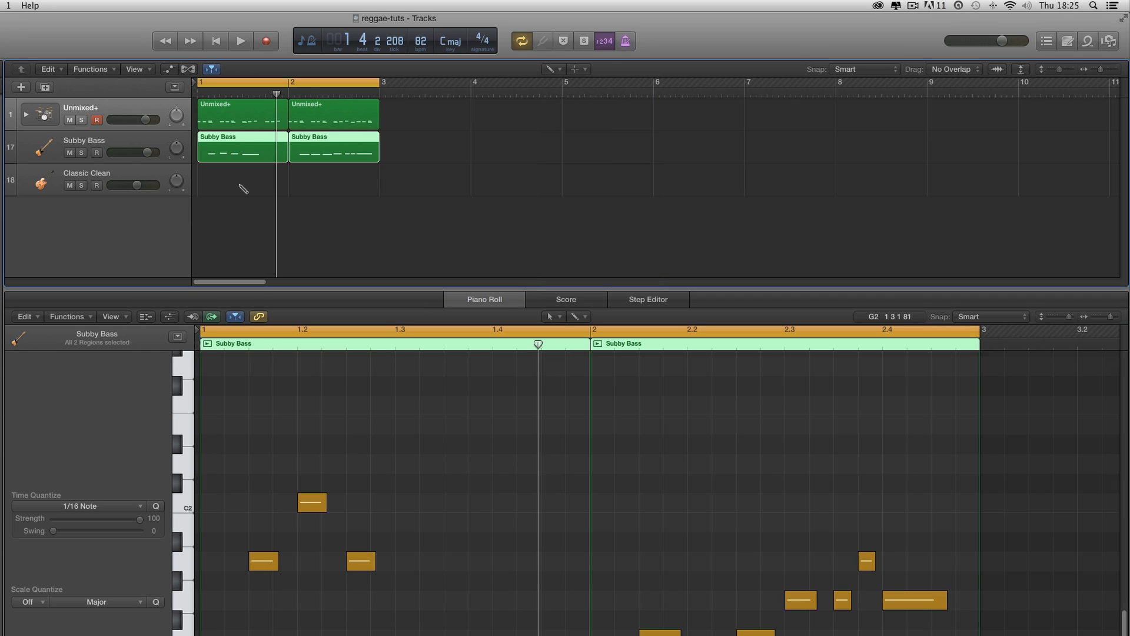
pyautogui.click(242, 186)
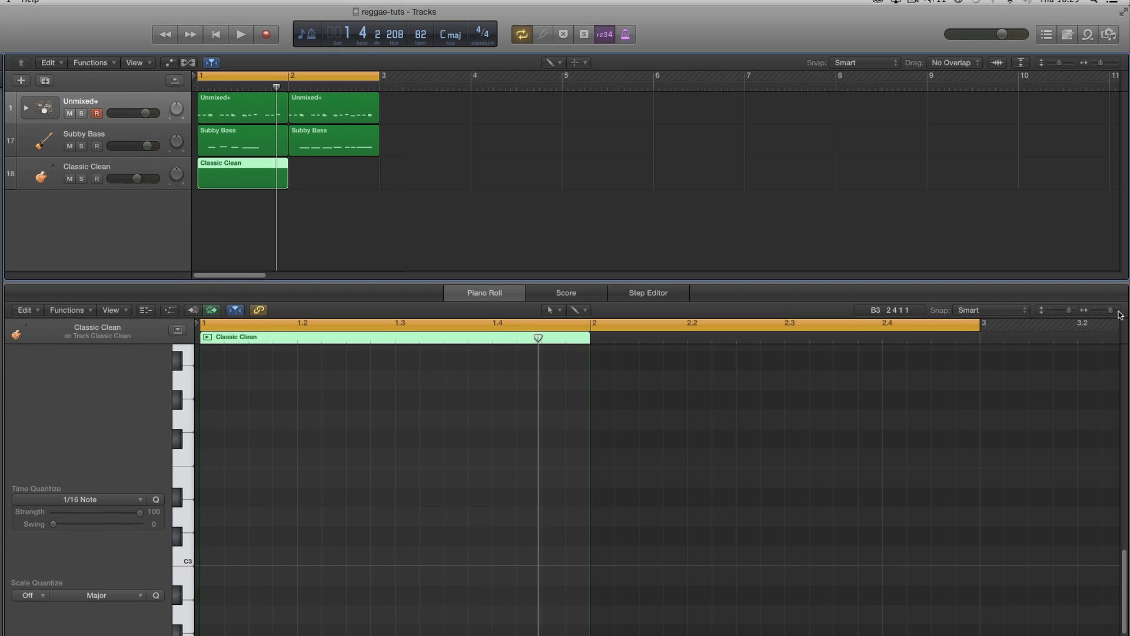
pyautogui.click(1117, 318)
pyautogui.hscroll(-5, 572, 445)
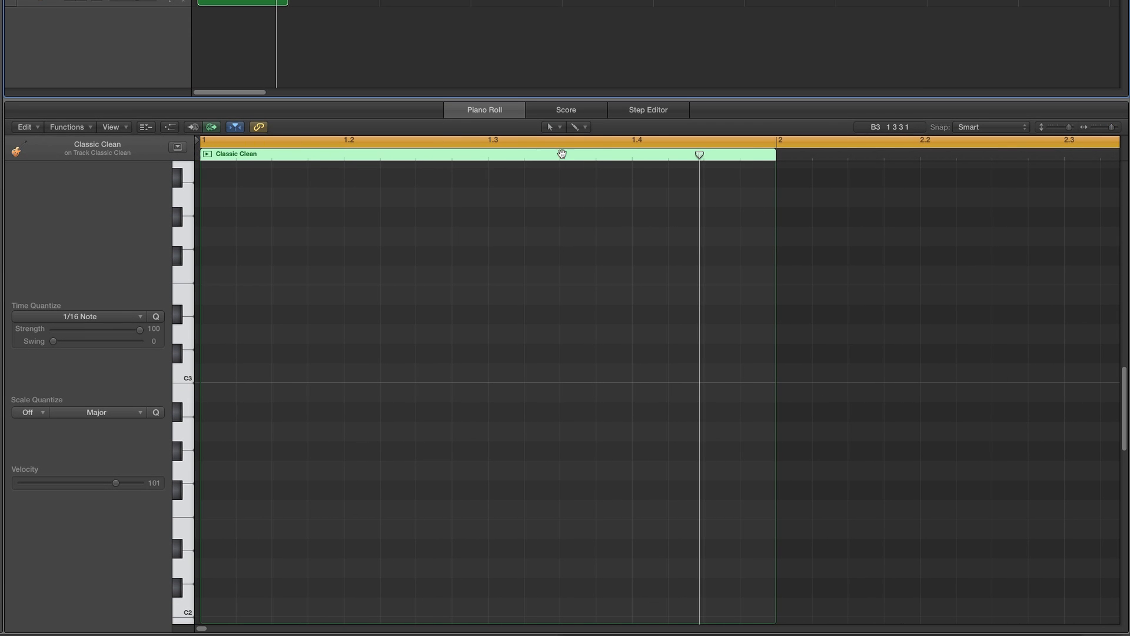
pyautogui.moveTo(1117, 129); pyautogui.dragTo(1122, 130)
pyautogui.hscroll(-5, 318, 272)
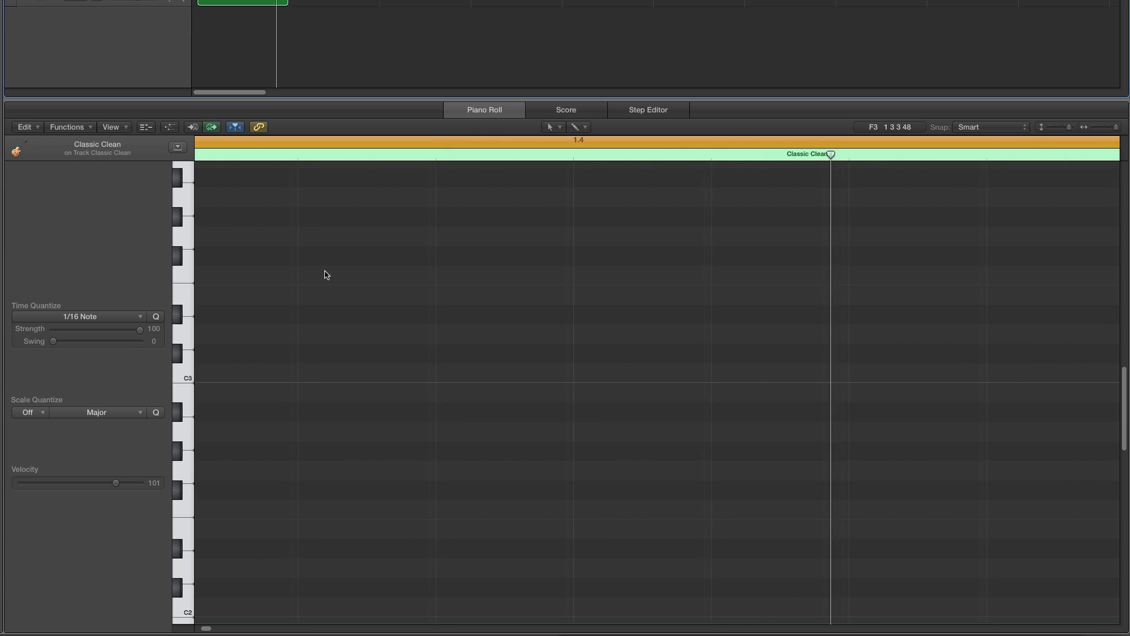
# - With the Pencil tool, draw a short A minor chord (A2, C3, E3) on the offbeat of beat 1 and play it
pyautogui.moveTo(1115, 128); pyautogui.dragTo(1112, 128)
pyautogui.hscroll(-1, 600, 243)
pyautogui.hscroll(-1, 716, 233)
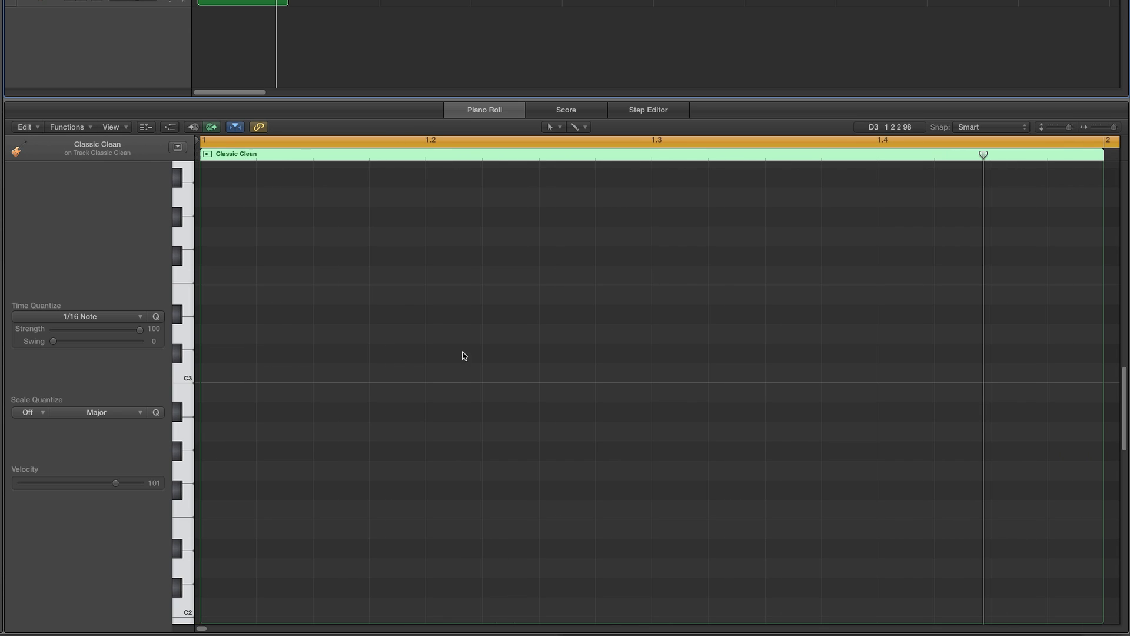
pyautogui.click(559, 128)
pyautogui.click(567, 156)
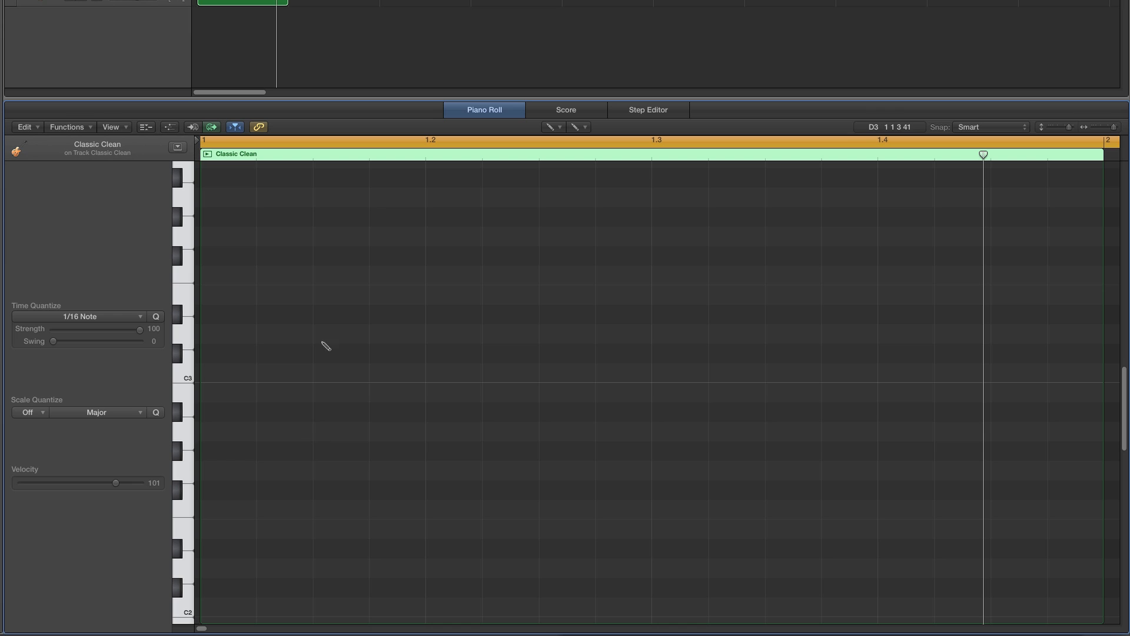
pyautogui.click(333, 435)
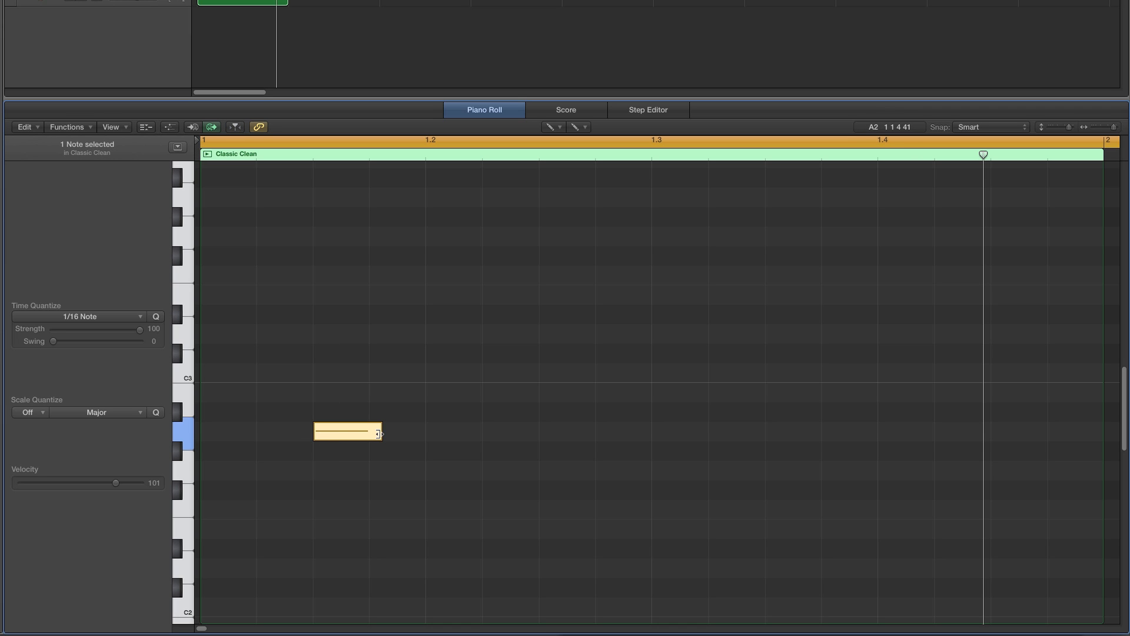
pyautogui.moveTo(379, 434); pyautogui.dragTo(329, 434)
pyautogui.click(322, 372)
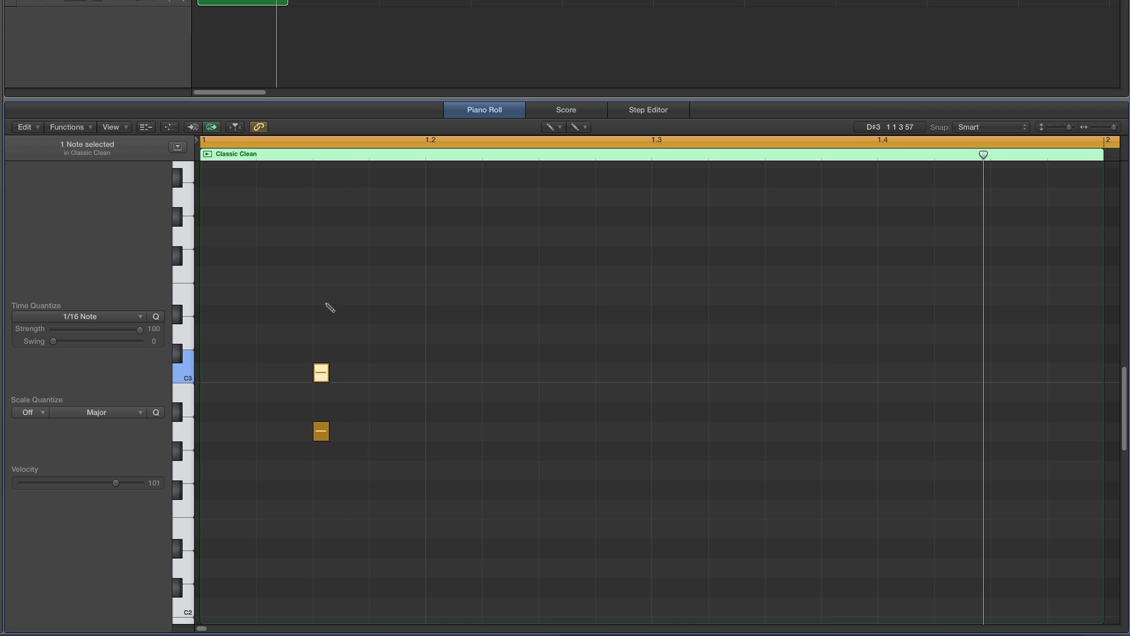
pyautogui.click(322, 294)
pyautogui.press('space')
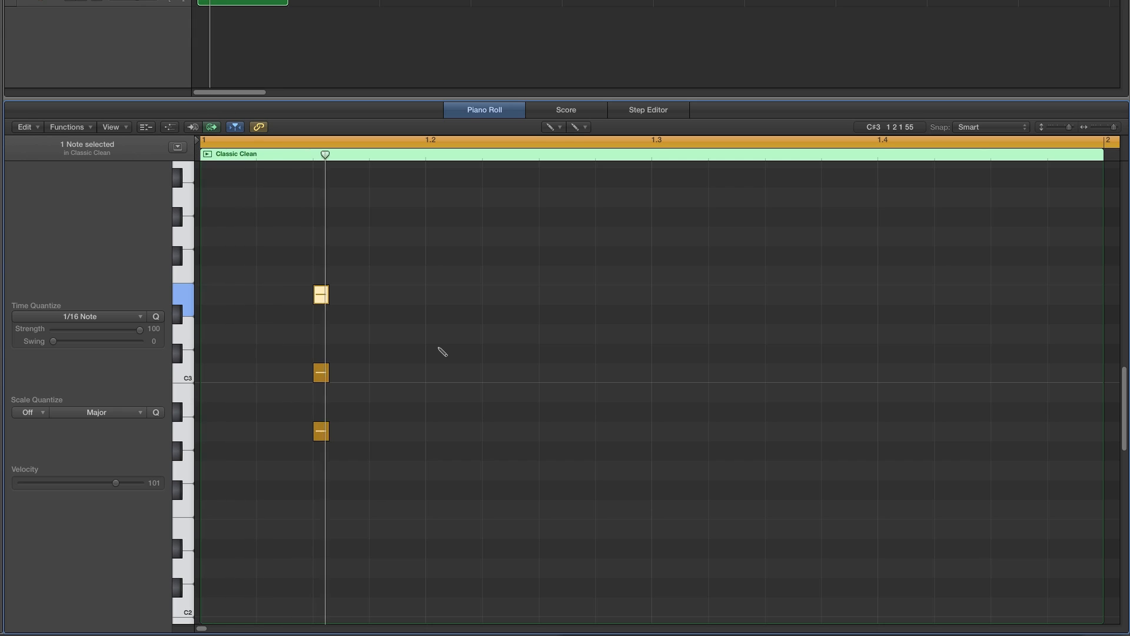
# - Copy the A minor chord onto the offbeats of beats 2, 3 and 4
pyautogui.click(546, 128)
pyautogui.click(559, 142)
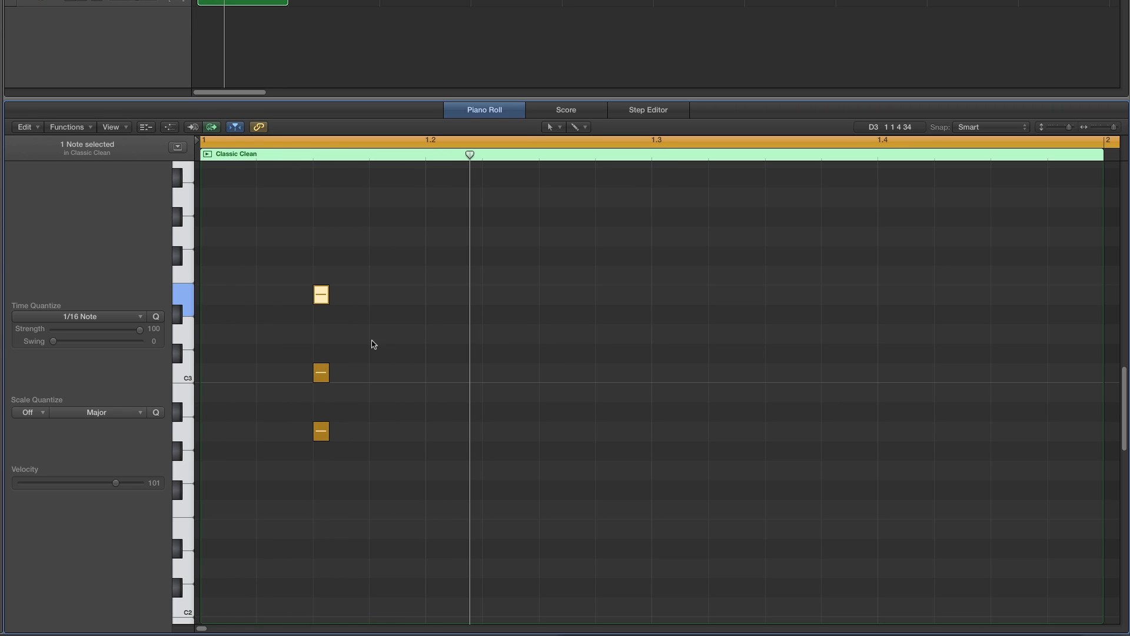
pyautogui.moveTo(286, 263); pyautogui.dragTo(998, 433)
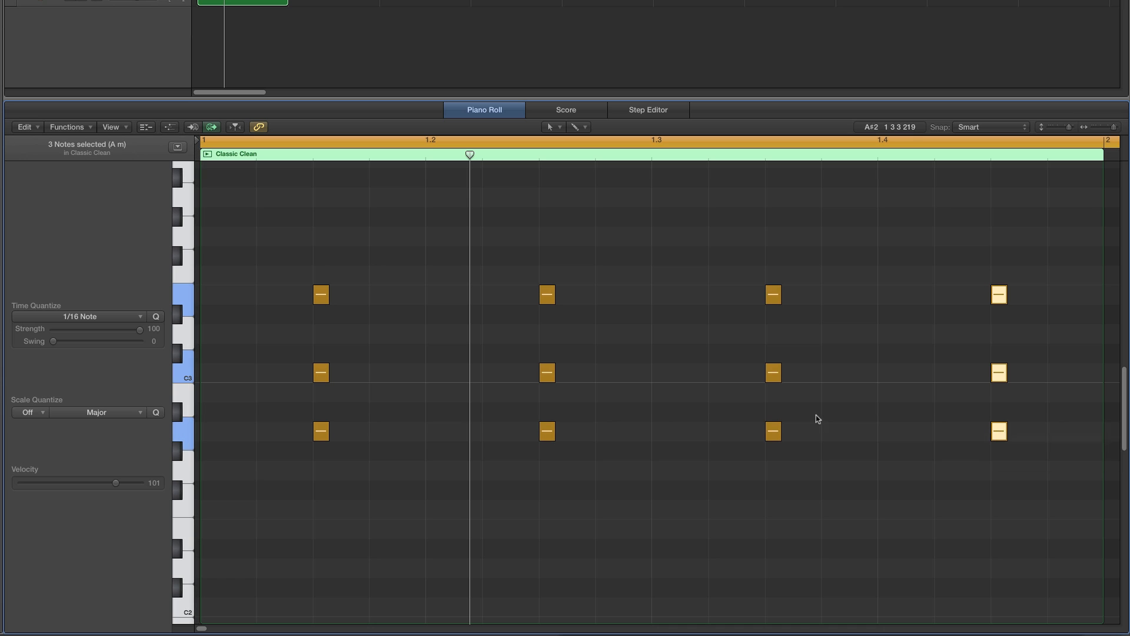
# - Select all twelve chord notes, shorten them slightly, and play the loop
pyautogui.moveTo(276, 245); pyautogui.dragTo(1084, 576)
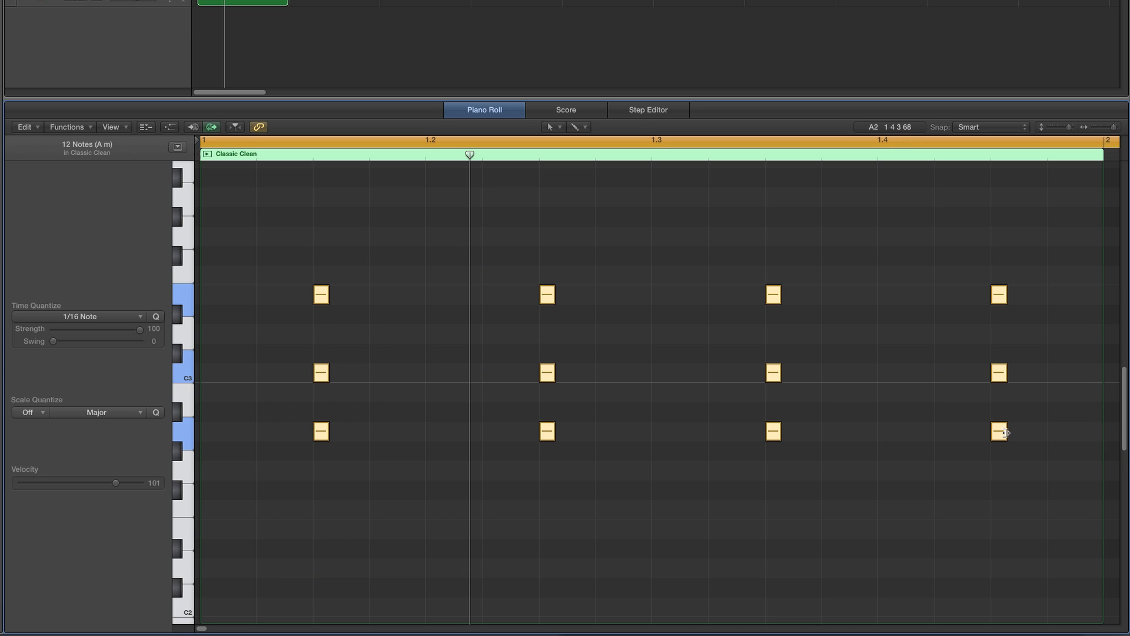
pyautogui.moveTo(1006, 432); pyautogui.dragTo(998, 432)
pyautogui.click(858, 376)
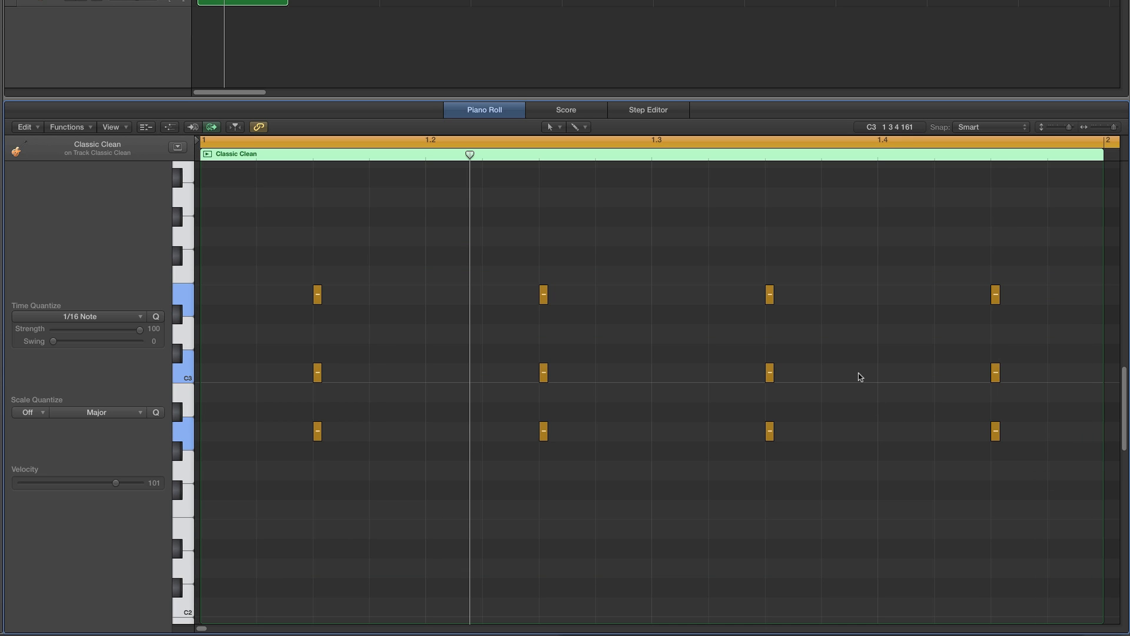
pyautogui.press('space')
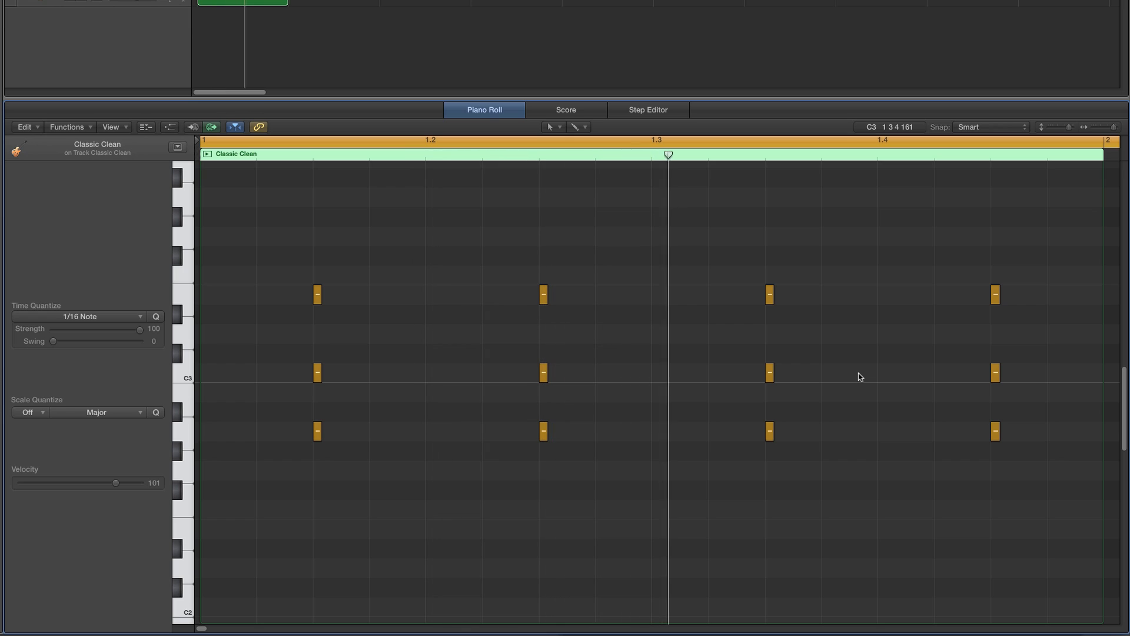
# - Move the chords on beats 3 and 4 down five semitones to E minor and play the loop
pyautogui.moveTo(733, 257); pyautogui.dragTo(1024, 473)
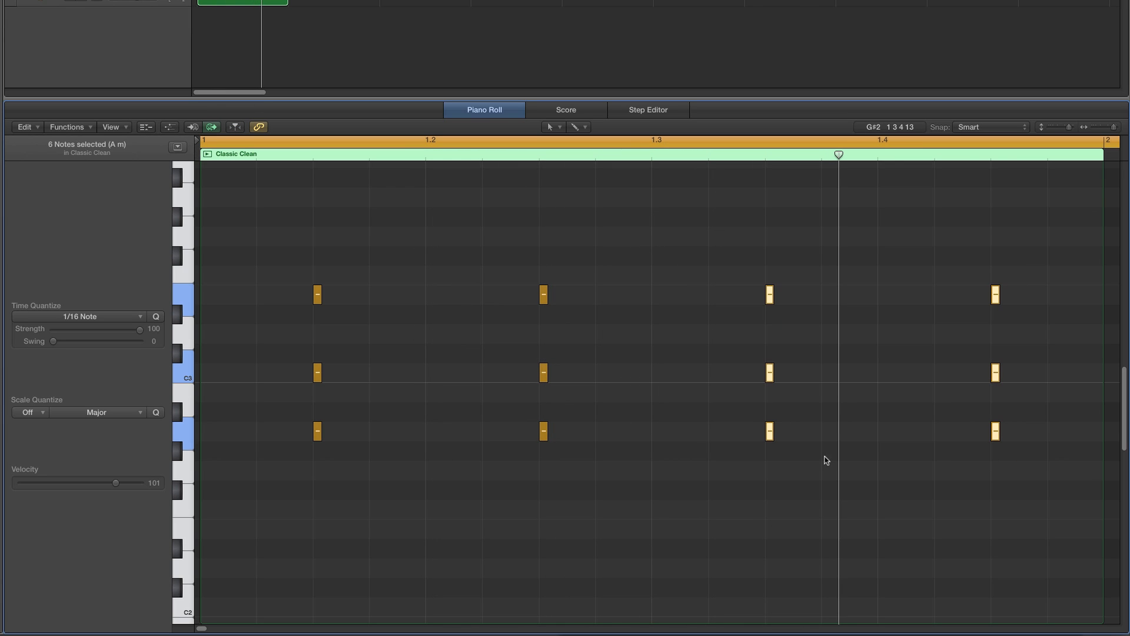
pyautogui.moveTo(769, 432); pyautogui.dragTo(768, 525)
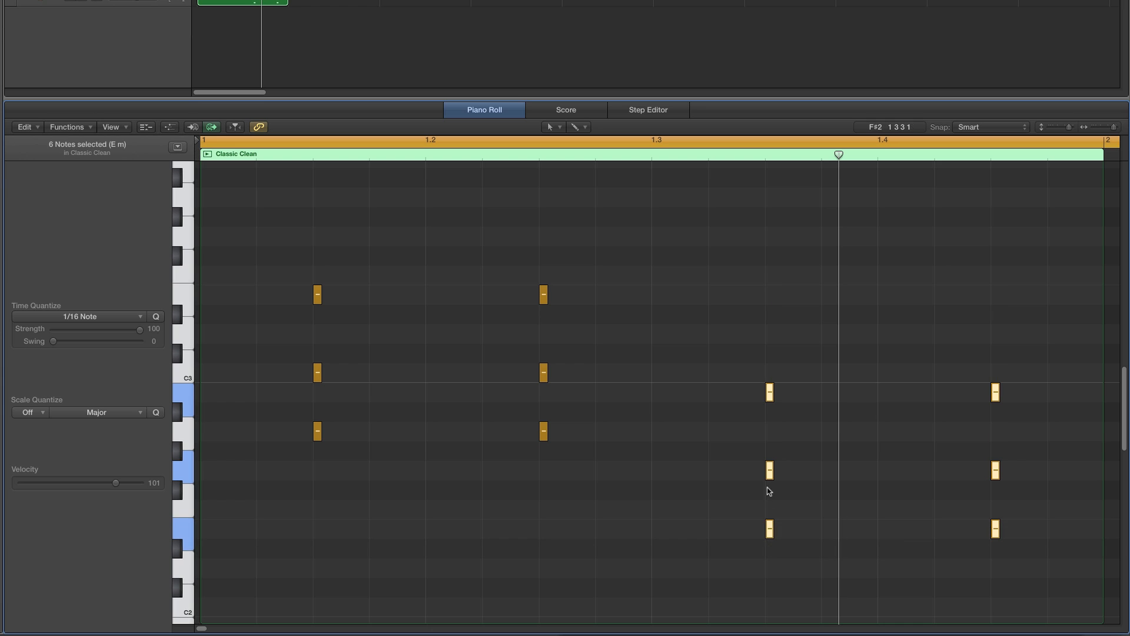
pyautogui.click(801, 472)
pyautogui.press('space')
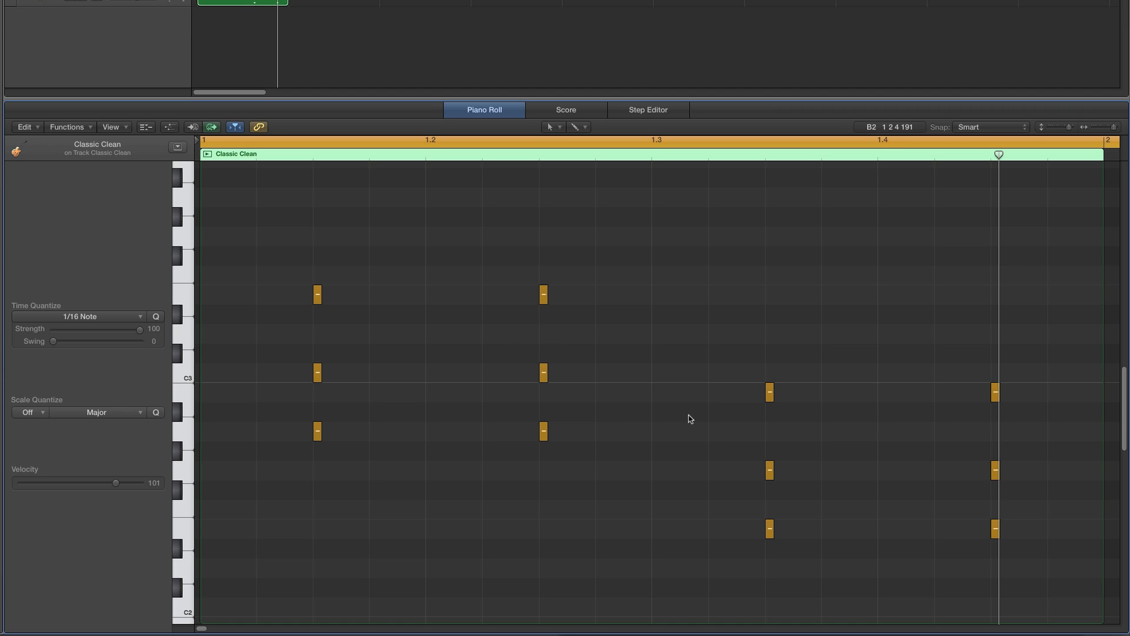
# - Raise the lowest notes of the beat 3 and 4 chords an octave to E3 and play the loop
pyautogui.moveTo(731, 498); pyautogui.dragTo(1010, 564)
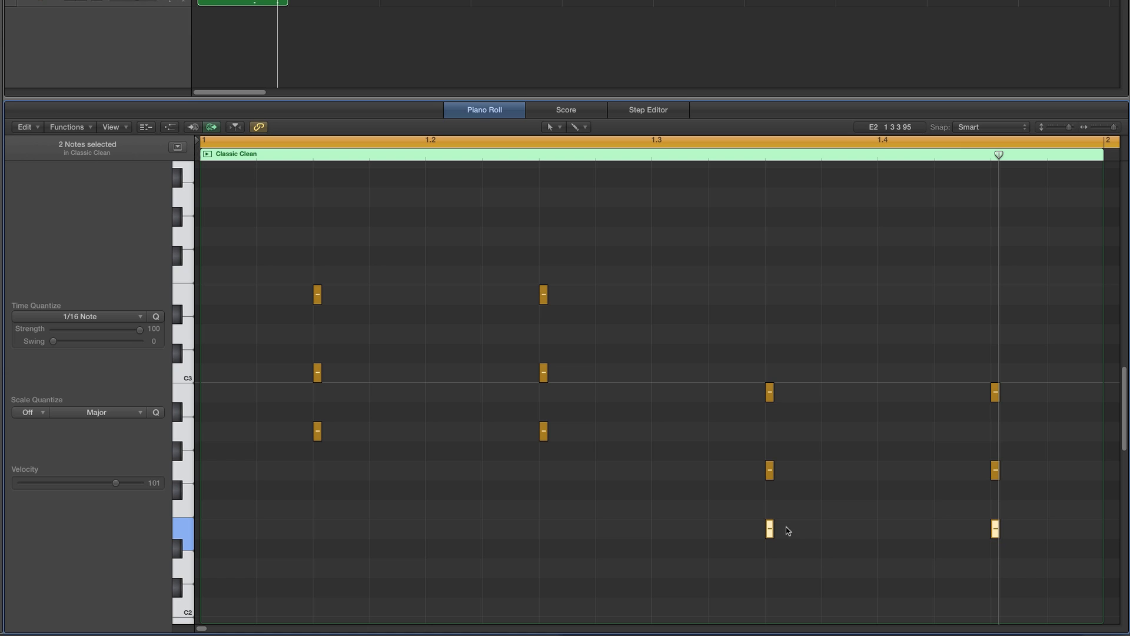
pyautogui.click(769, 530)
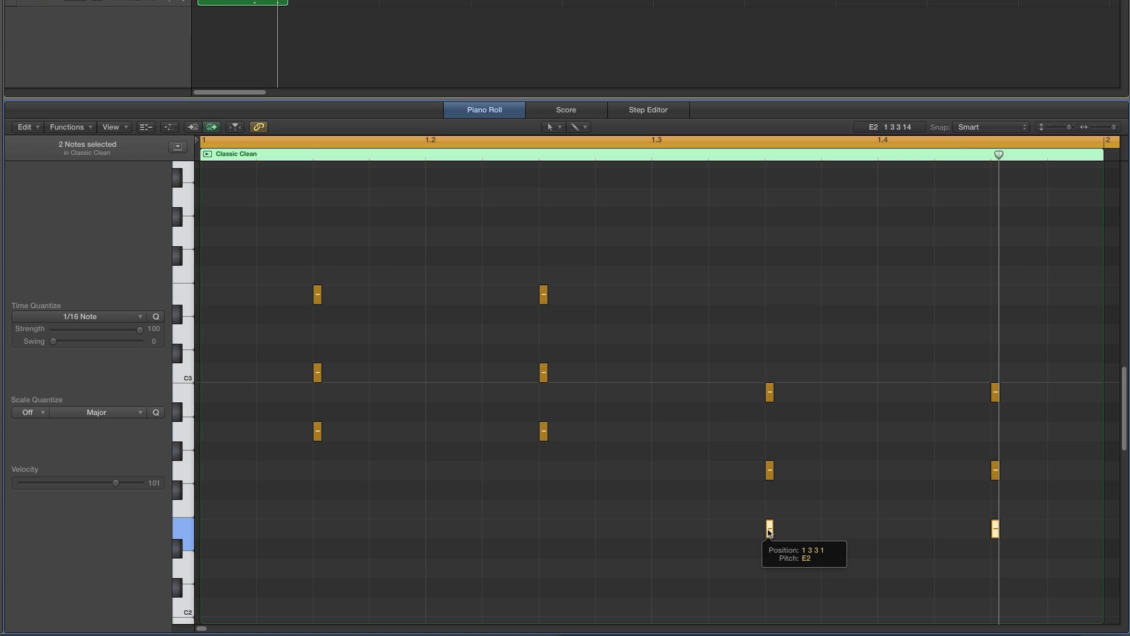
pyautogui.moveTo(769, 532); pyautogui.dragTo(770, 301)
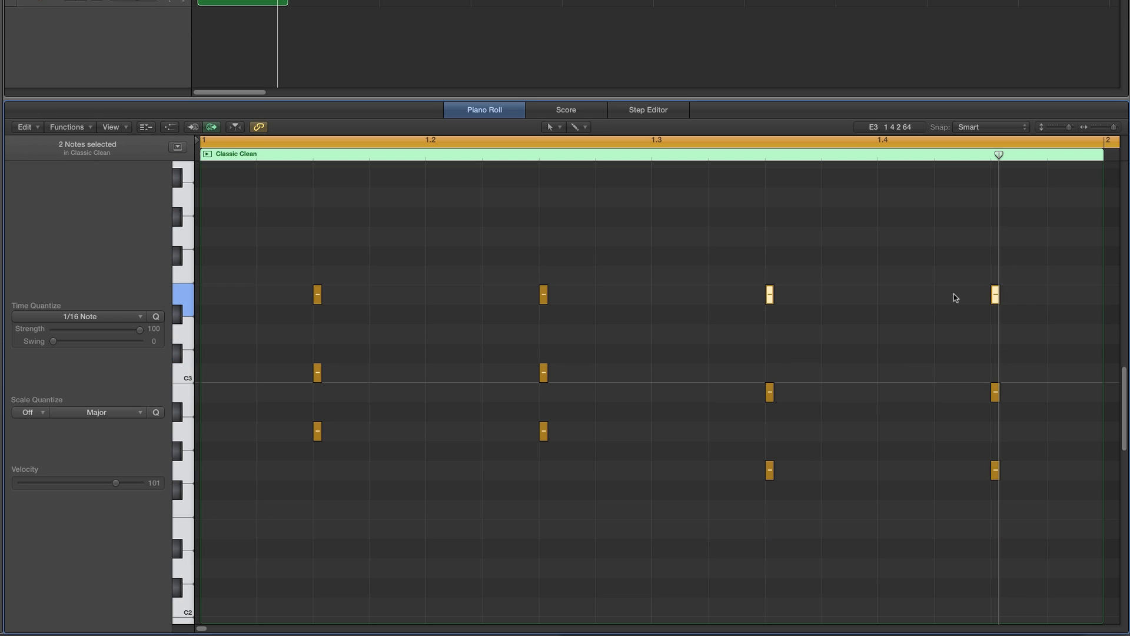
pyautogui.click(937, 305)
pyautogui.press('space')
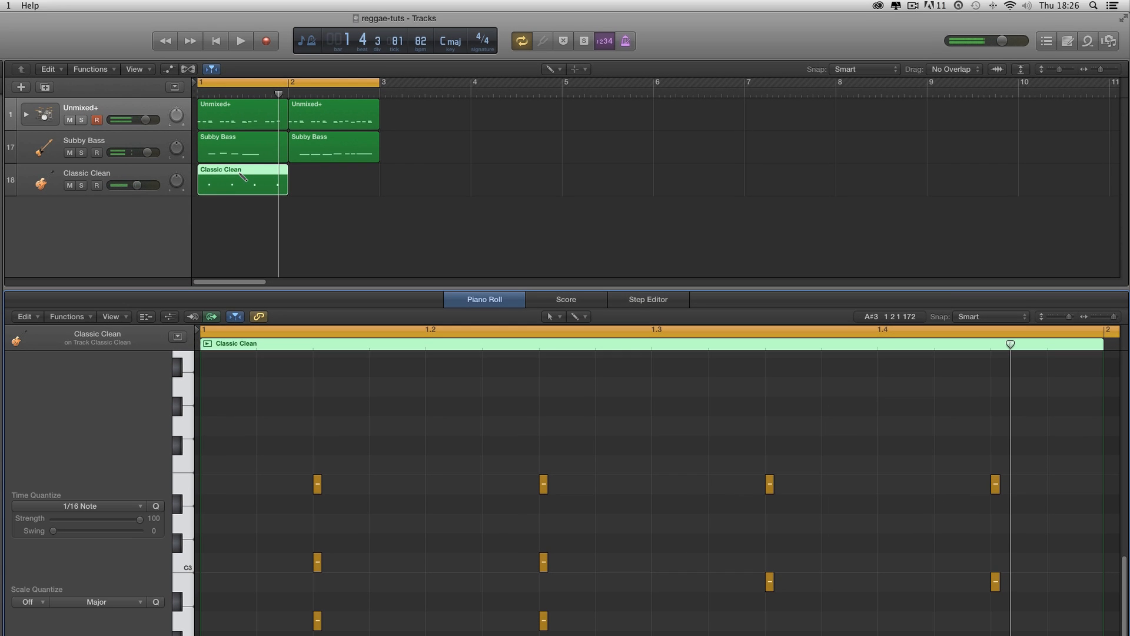
# - Copy the guitar region into bar 2 and set the cycle to cover bar 2 only
pyautogui.moveTo(242, 172); pyautogui.dragTo(333, 175)
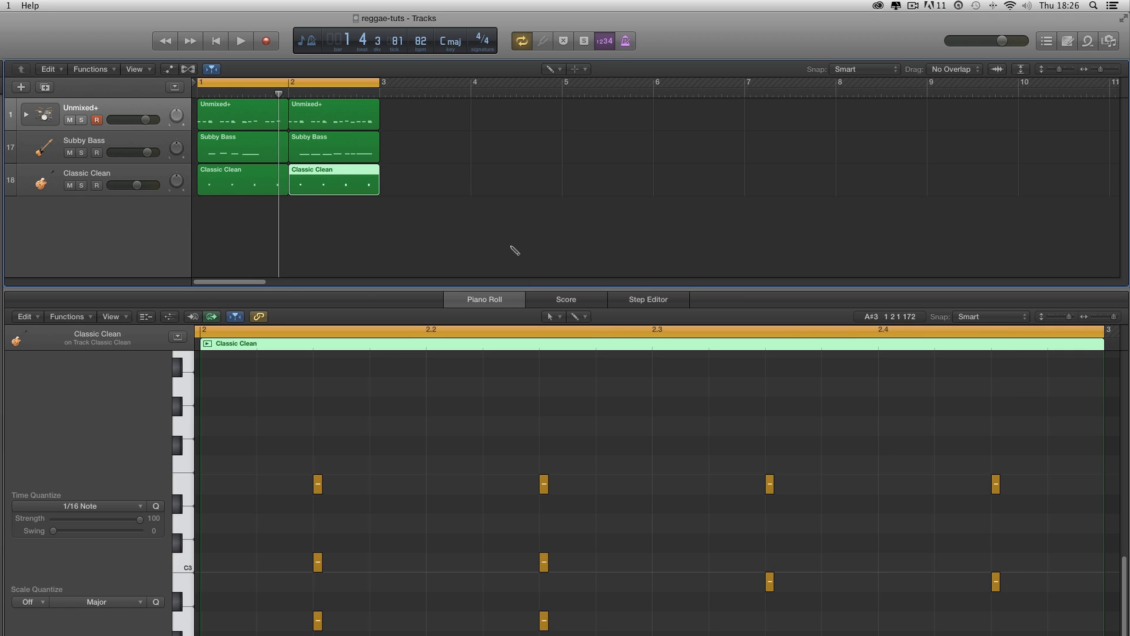
pyautogui.hscroll(3, 916, 352)
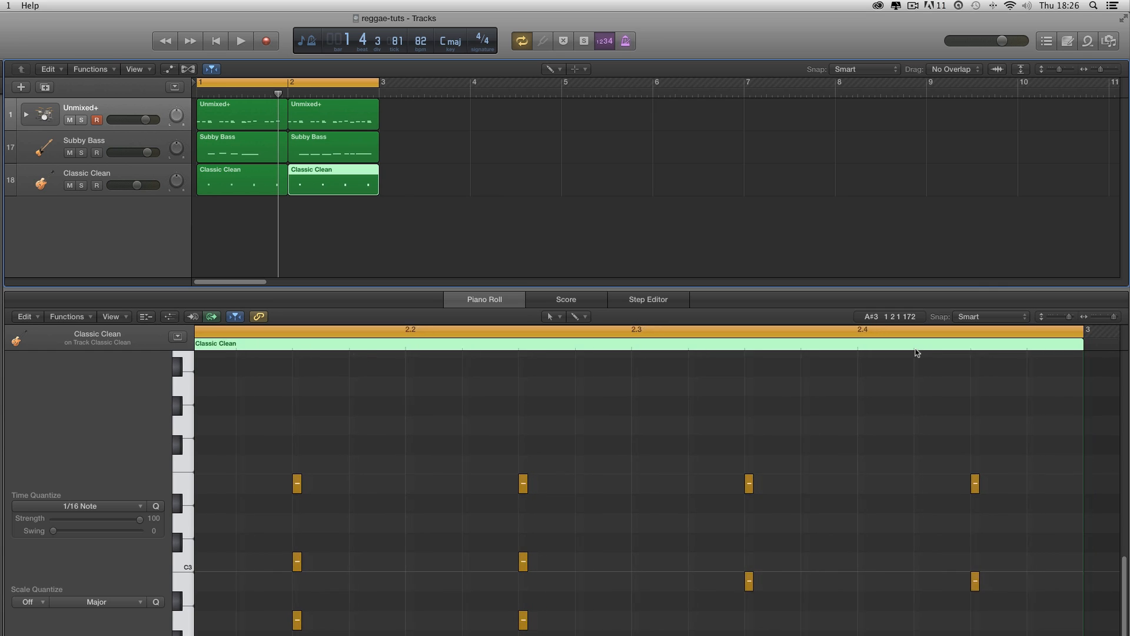
pyautogui.click(306, 86)
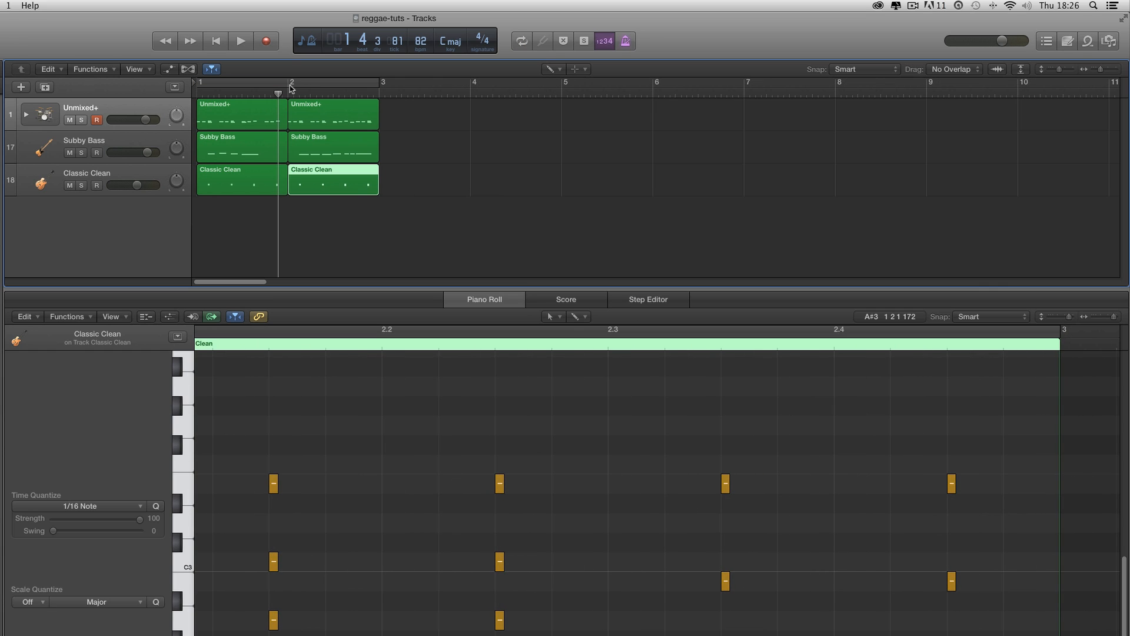
pyautogui.moveTo(290, 88); pyautogui.dragTo(380, 89)
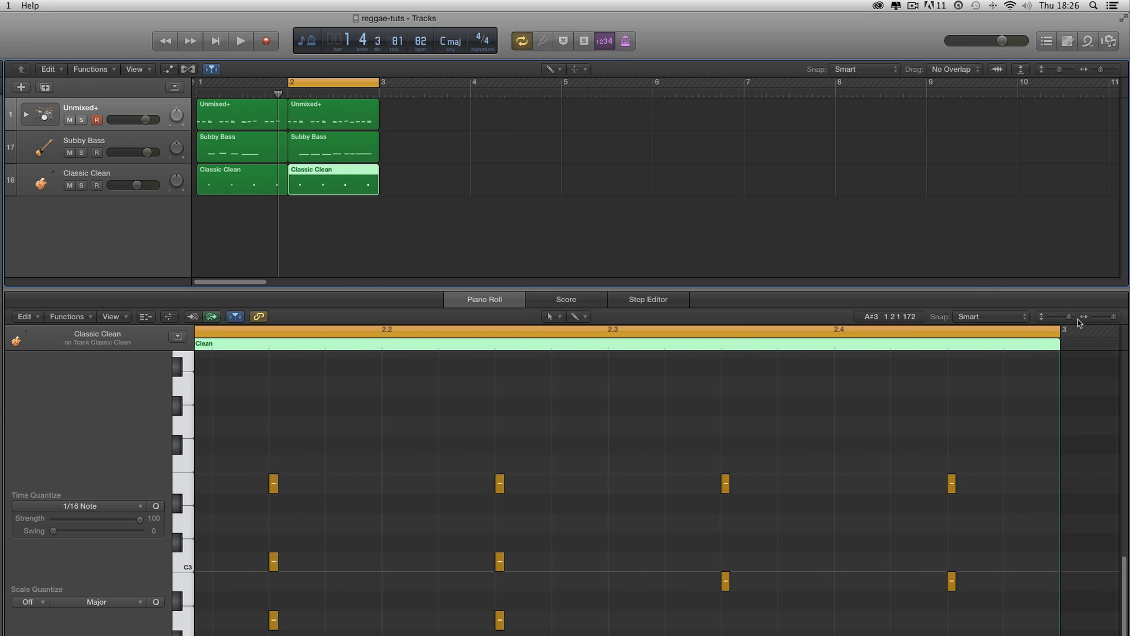
pyautogui.moveTo(1117, 319); pyautogui.dragTo(1114, 318)
pyautogui.hscroll(-5, 876, 427)
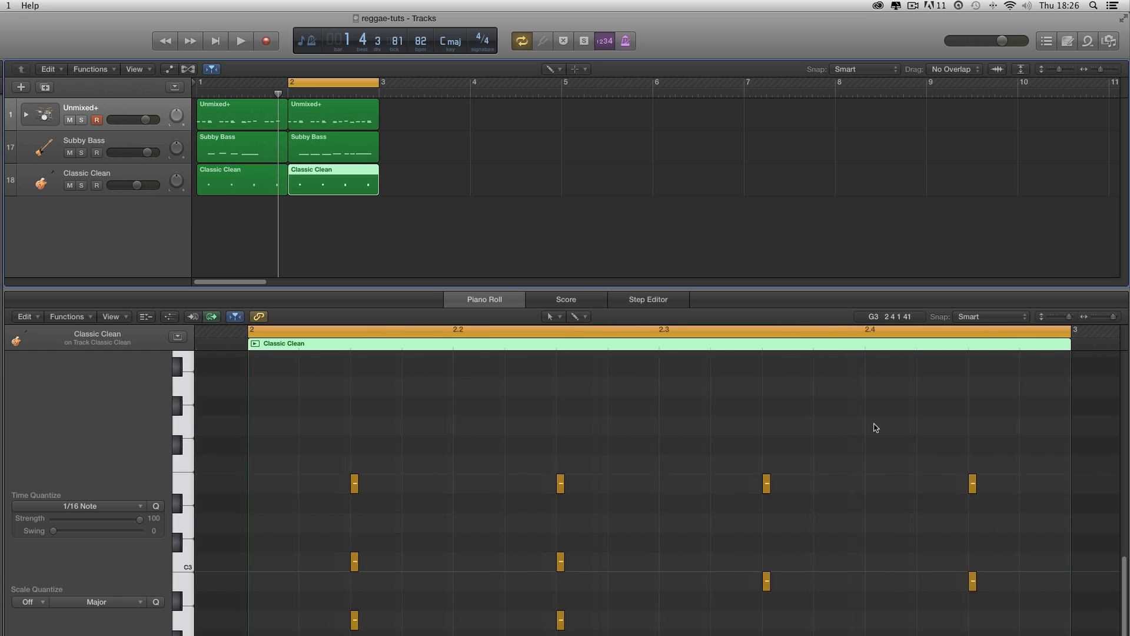
pyautogui.hscroll(1, 876, 427)
# - Open bar 2's bass region and select its notes to check their pitches
pyautogui.click(554, 319)
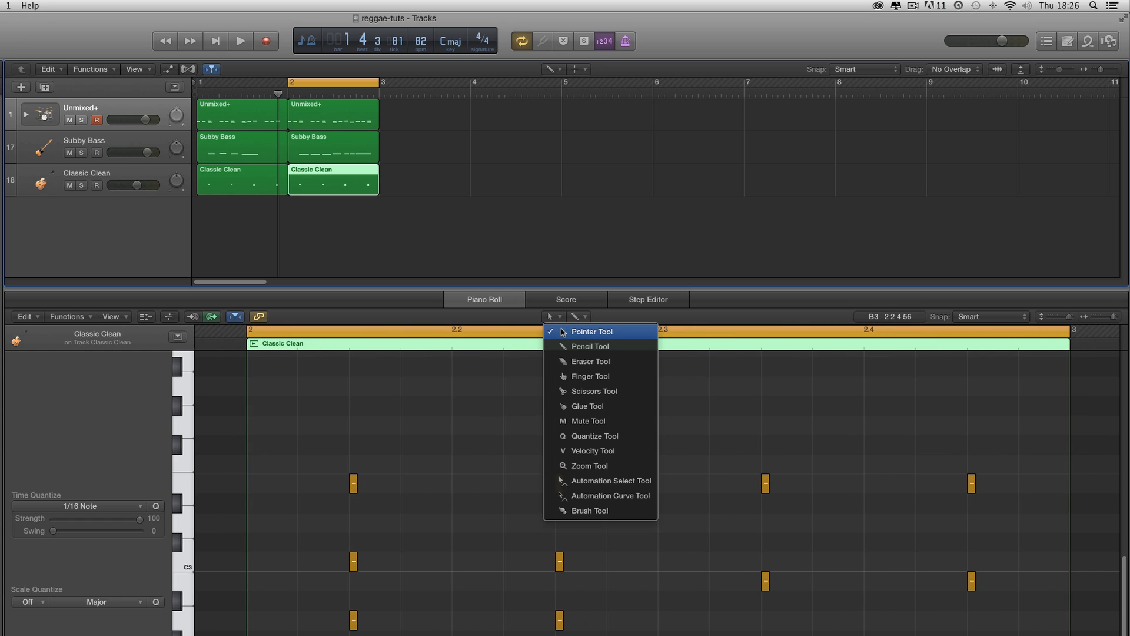
pyautogui.click(560, 330)
pyautogui.click(345, 157)
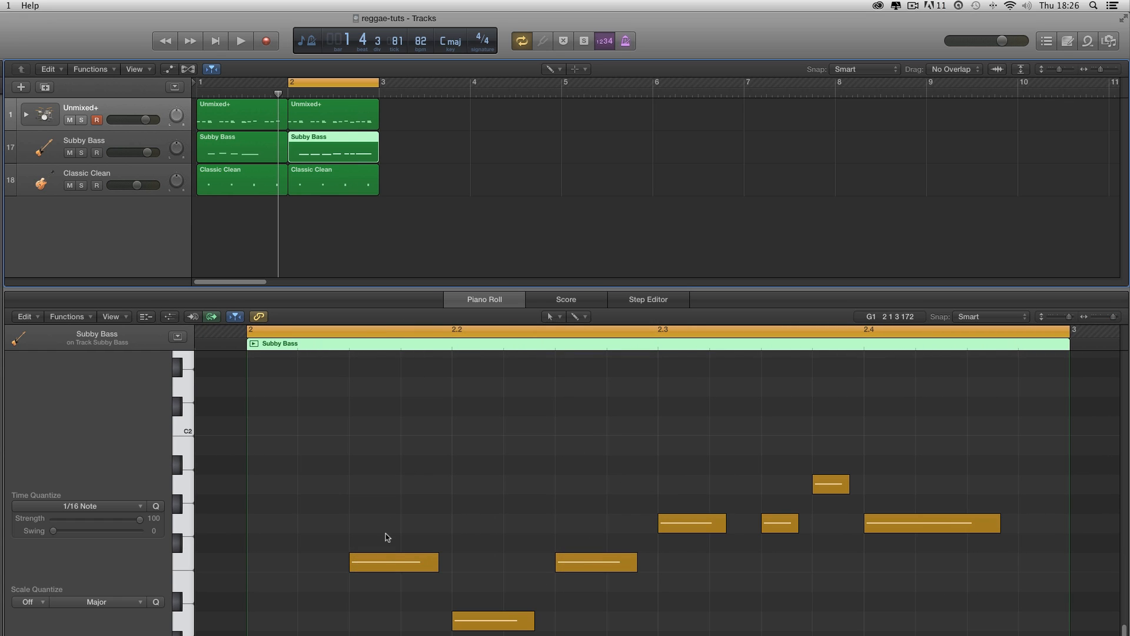
pyautogui.click(387, 560)
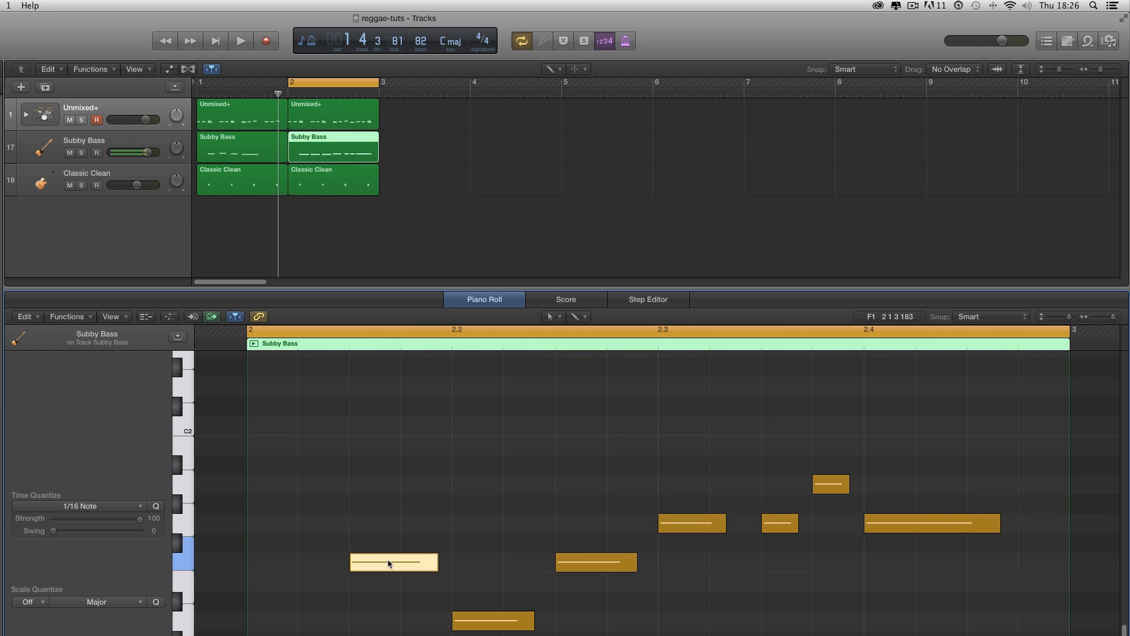
pyautogui.click(705, 530)
# - In bar 2's guitar region, lower the top notes of the first two chords to F2, making F major, and play the loop
pyautogui.click(340, 181)
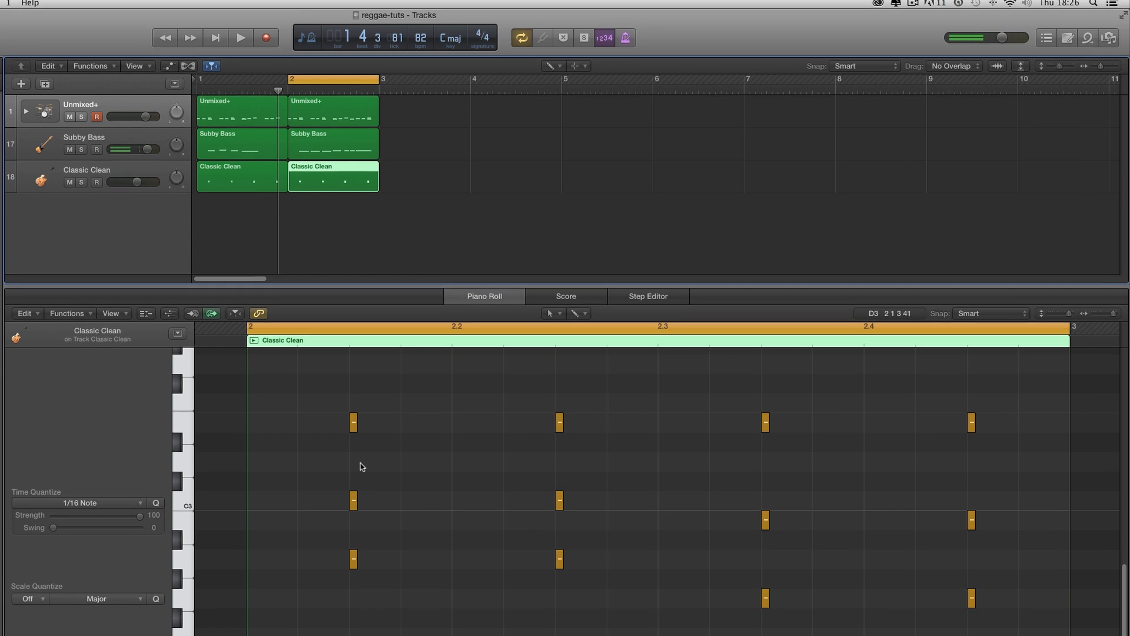
pyautogui.click(558, 314)
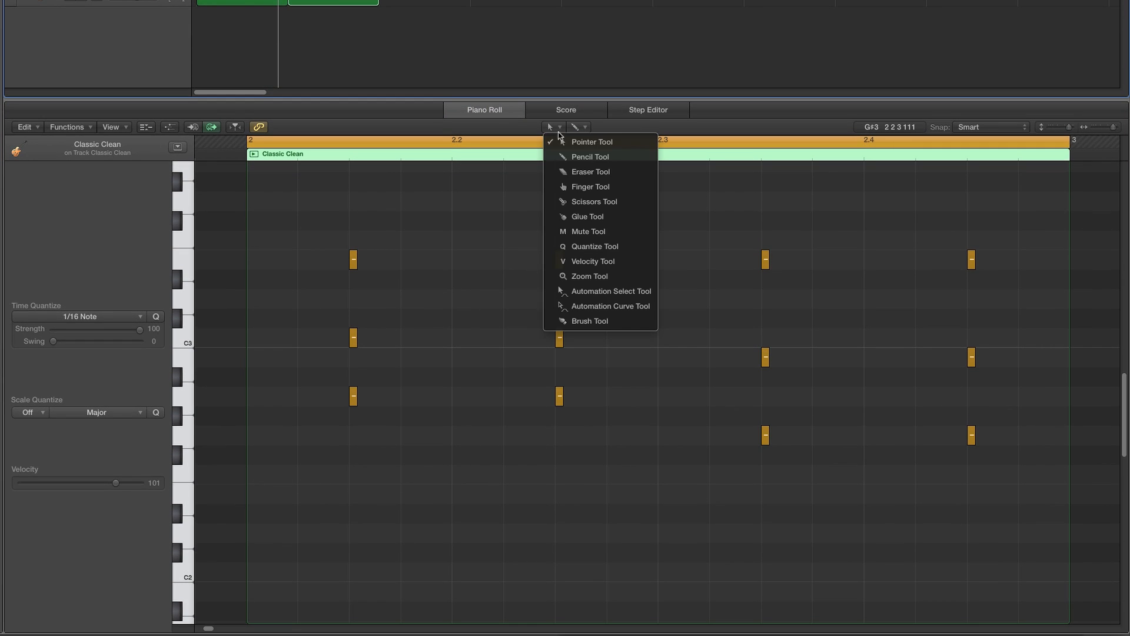
pyautogui.click(320, 217)
pyautogui.moveTo(319, 211); pyautogui.dragTo(590, 472)
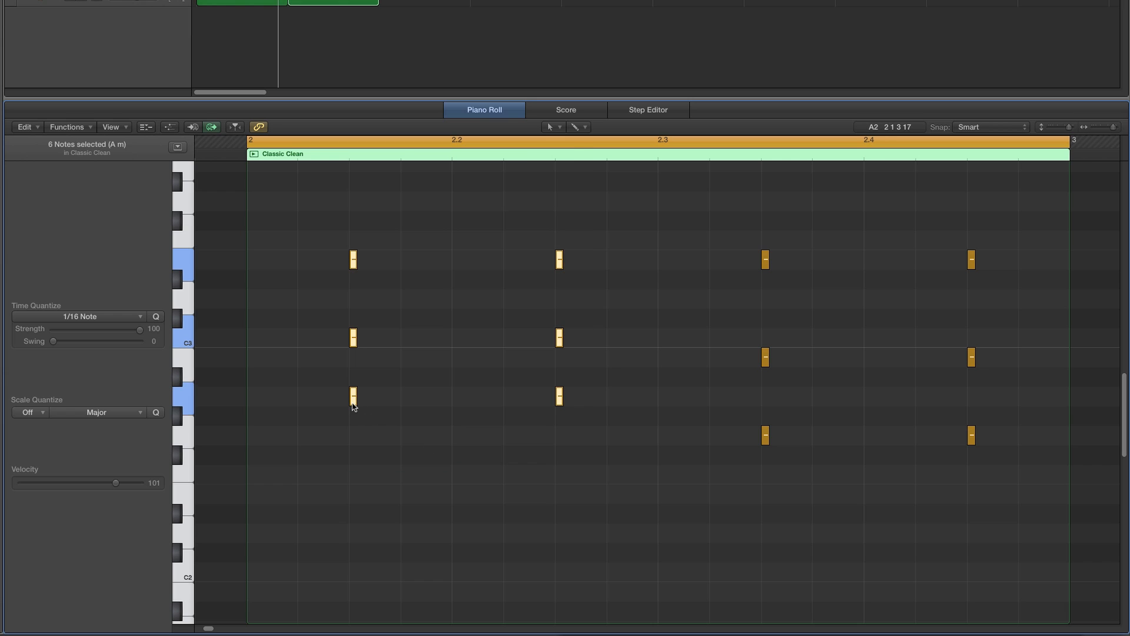
pyautogui.moveTo(353, 402); pyautogui.dragTo(353, 469)
pyautogui.moveTo(340, 401); pyautogui.dragTo(595, 408)
pyautogui.click(618, 411)
pyautogui.press('space')
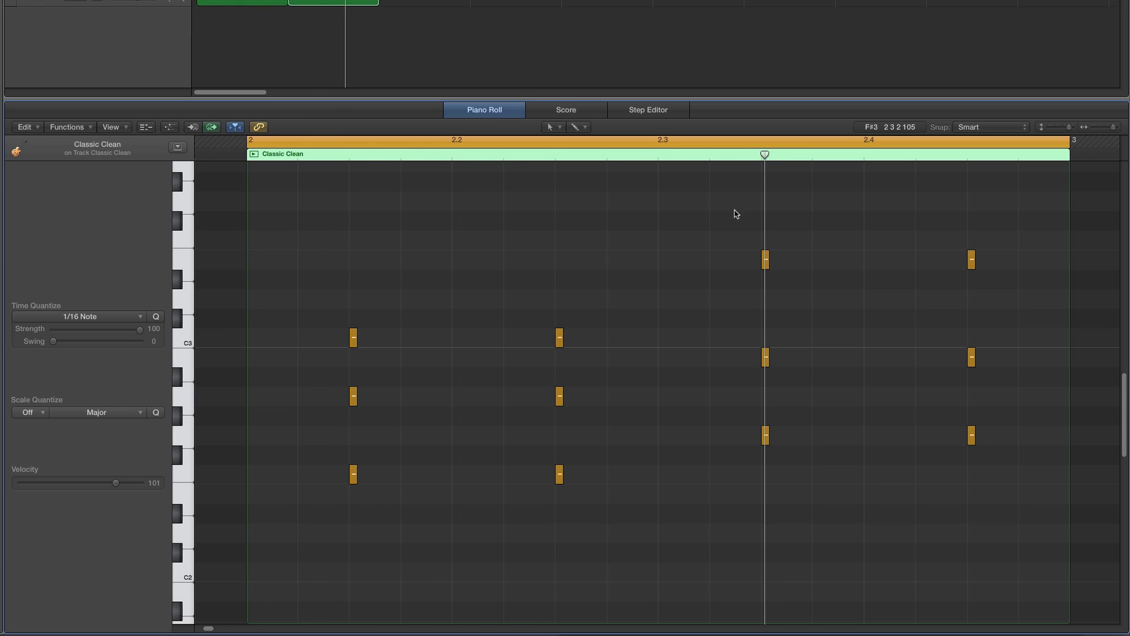
pyautogui.moveTo(738, 204); pyautogui.dragTo(981, 508)
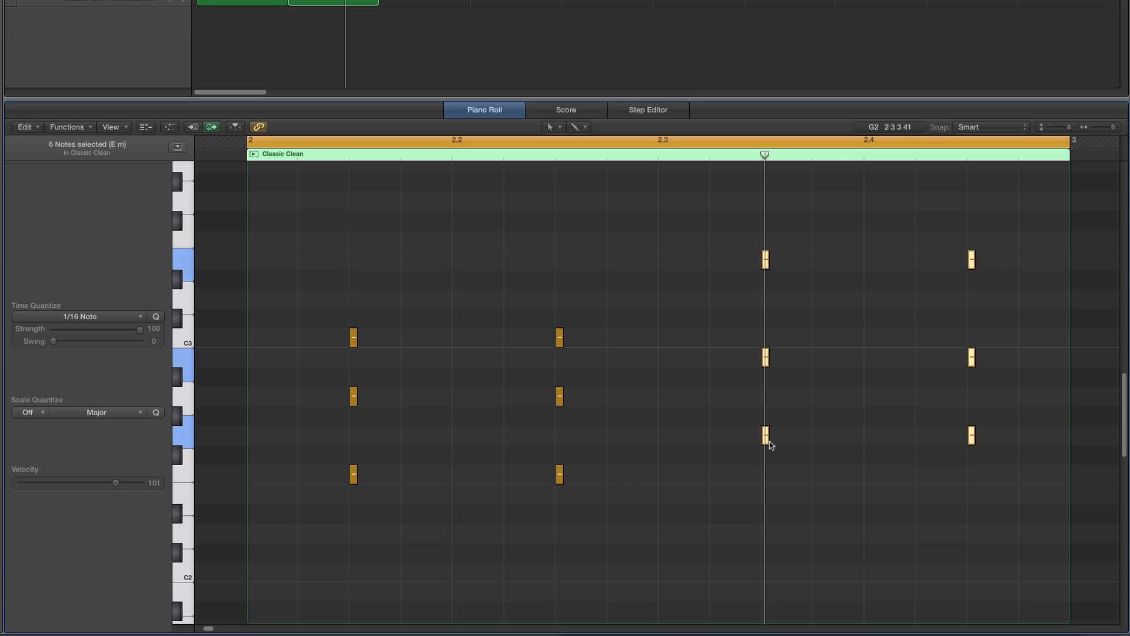
pyautogui.moveTo(767, 440)
pyautogui.click(749, 365)
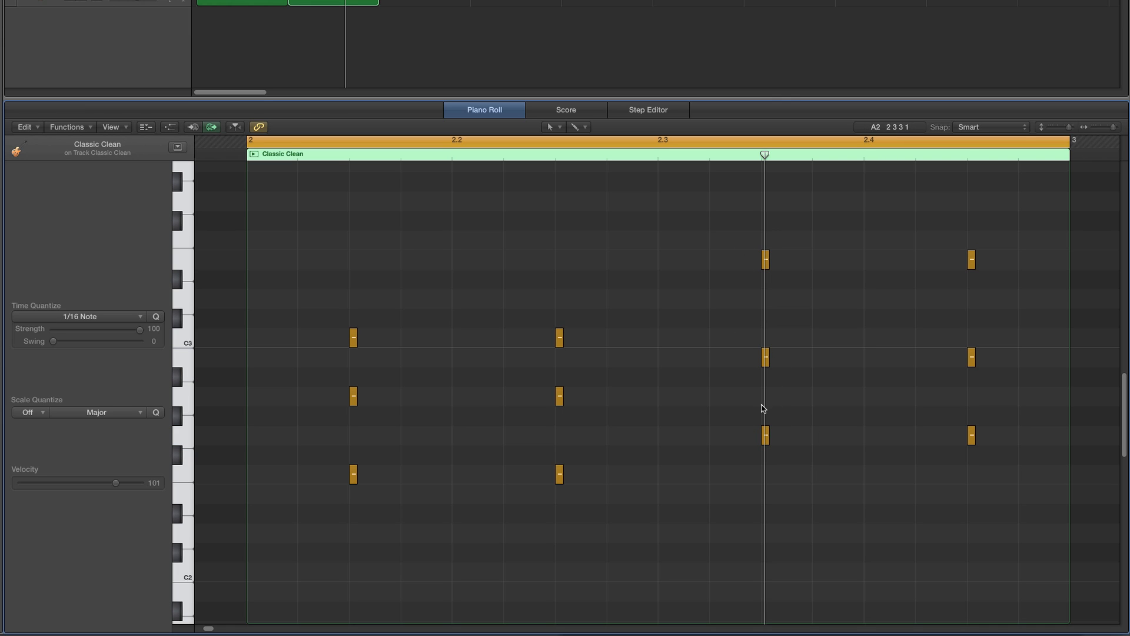
pyautogui.moveTo(770, 359); pyautogui.dragTo(988, 378)
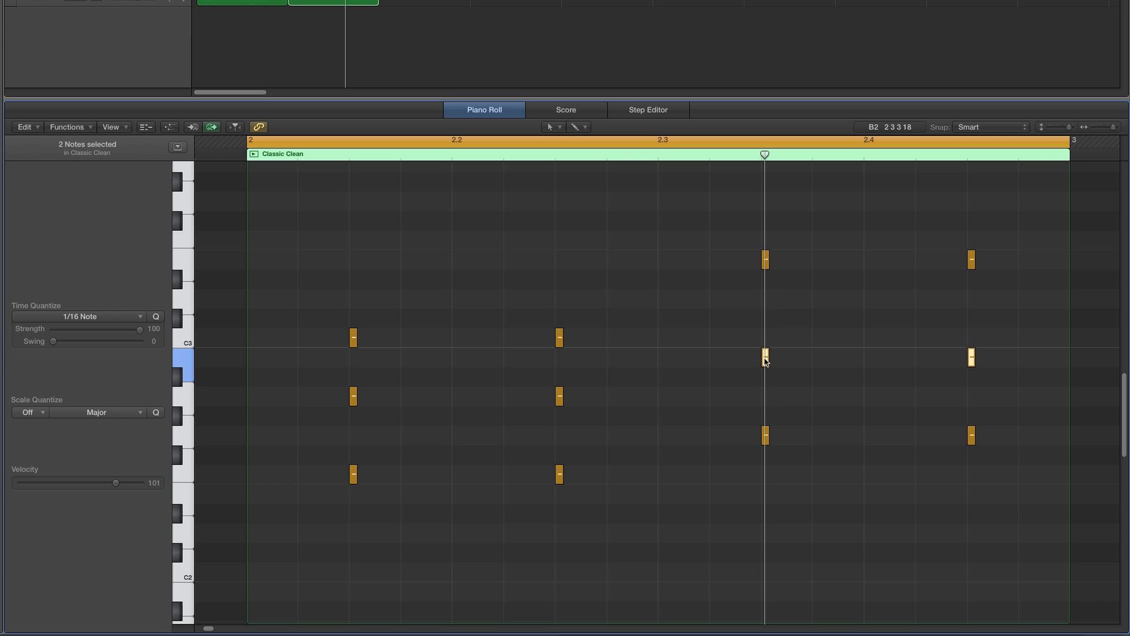
pyautogui.moveTo(765, 361); pyautogui.dragTo(977, 388)
pyautogui.click(765, 380)
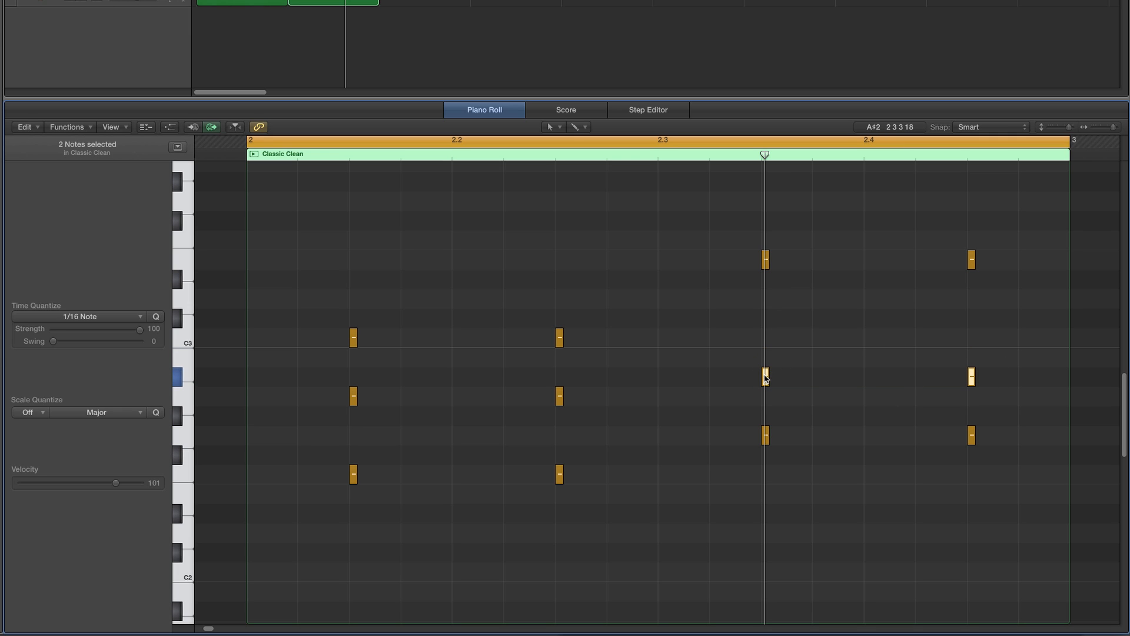
pyautogui.moveTo(765, 378); pyautogui.dragTo(765, 358)
# - Lower the top notes of bar 2's beat 3 and 4 chords to D3, making G major, and play the loop
pyautogui.moveTo(739, 234); pyautogui.dragTo(970, 297)
pyautogui.moveTo(765, 260); pyautogui.dragTo(794, 457)
pyautogui.click(850, 418)
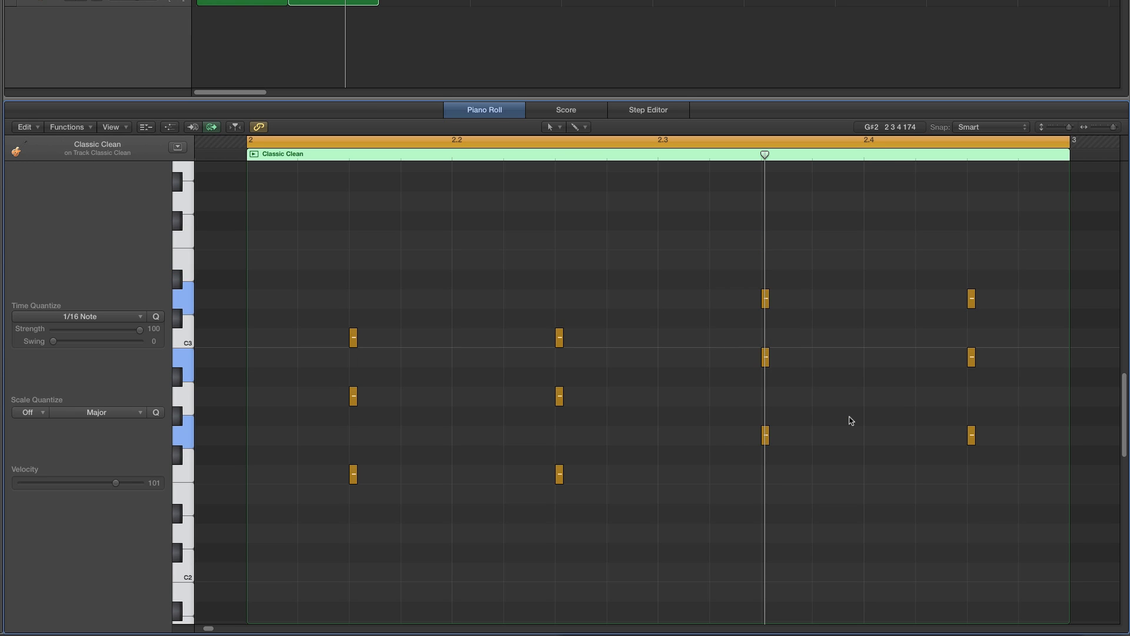
pyautogui.press('space')
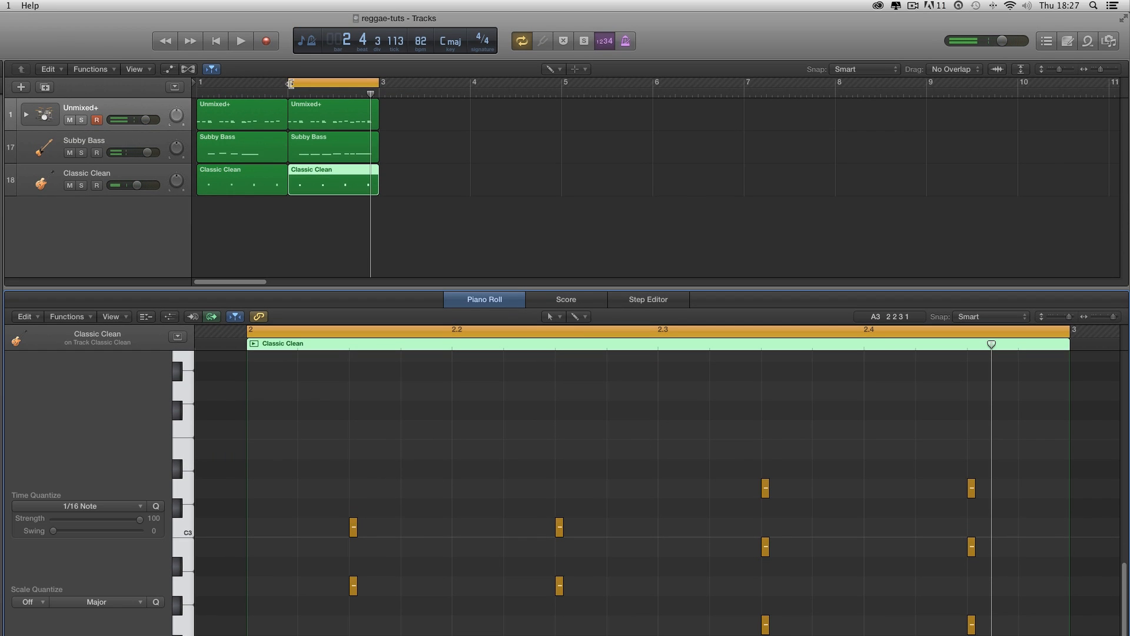
# - Extend the cycle to cover bars 1 and 2, open both bass regions together and play the loop
pyautogui.moveTo(290, 83); pyautogui.dragTo(198, 83)
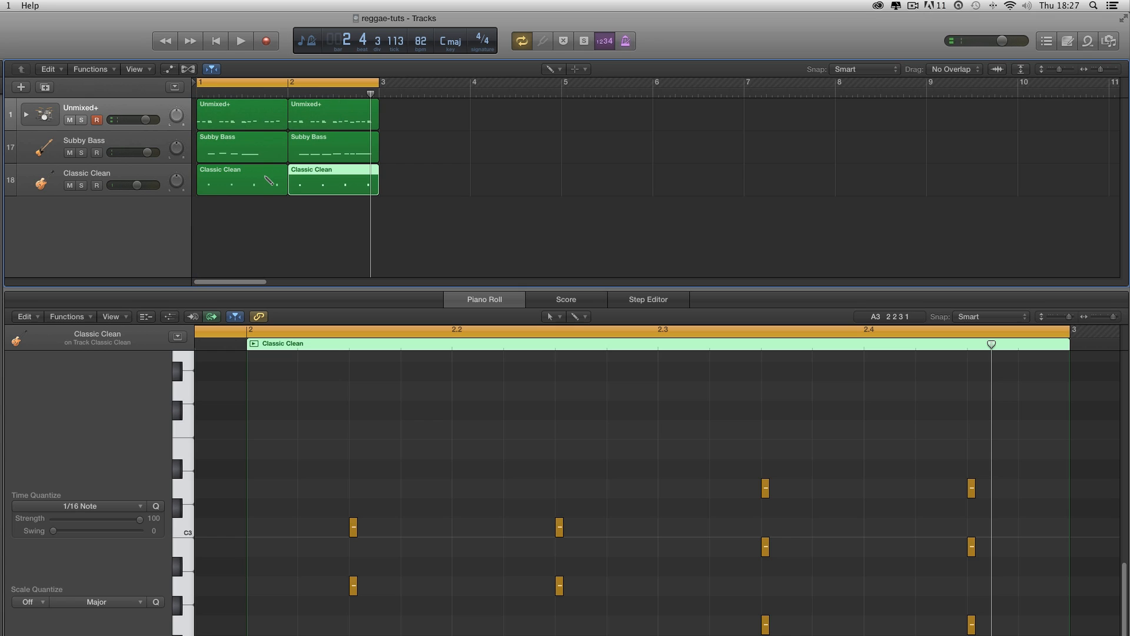
pyautogui.click(547, 68)
pyautogui.click(568, 84)
pyautogui.click(261, 158)
pyautogui.keyDown('shift'); pyautogui.click(306, 149); pyautogui.keyUp('shift')
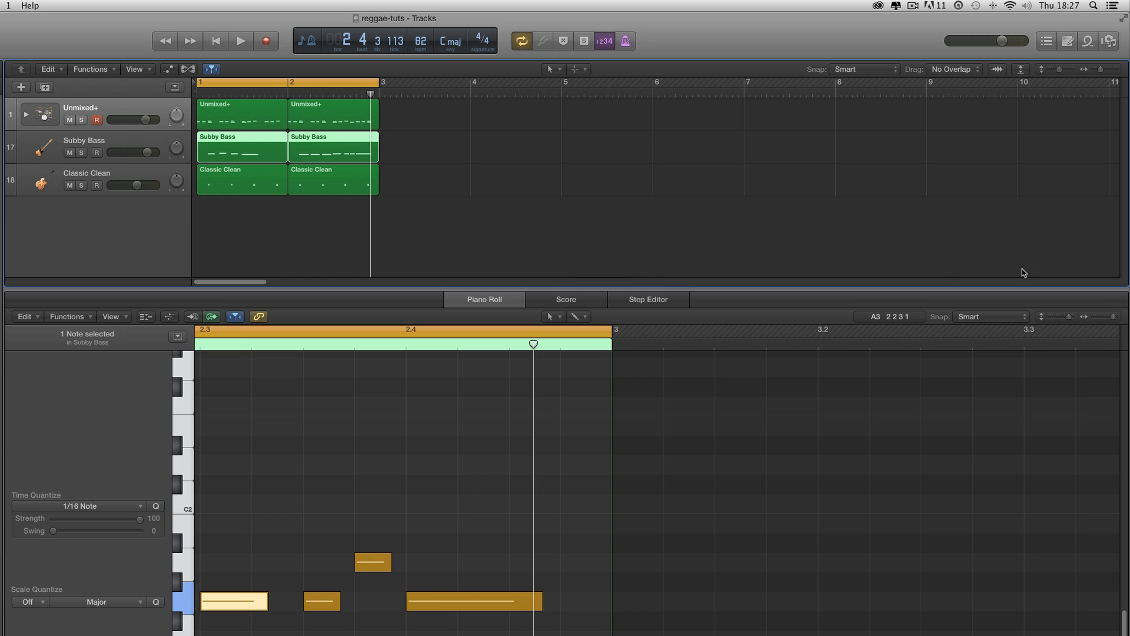
pyautogui.click(1097, 317)
pyautogui.hscroll(-8, 911, 432)
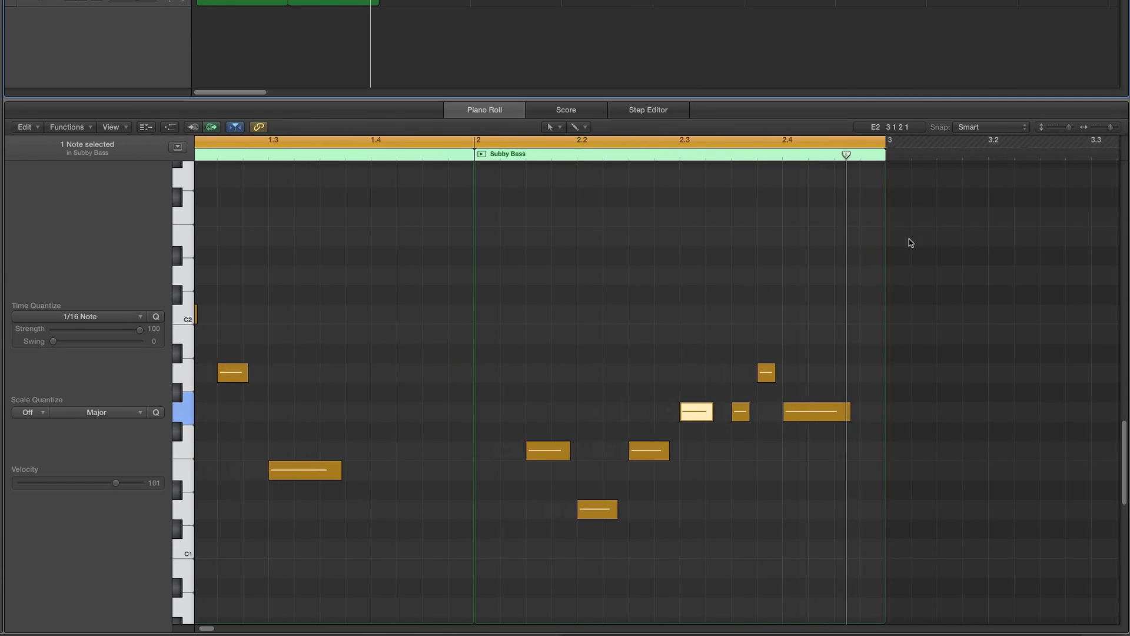
pyautogui.click(830, 247)
pyautogui.hscroll(-2, 792, 383)
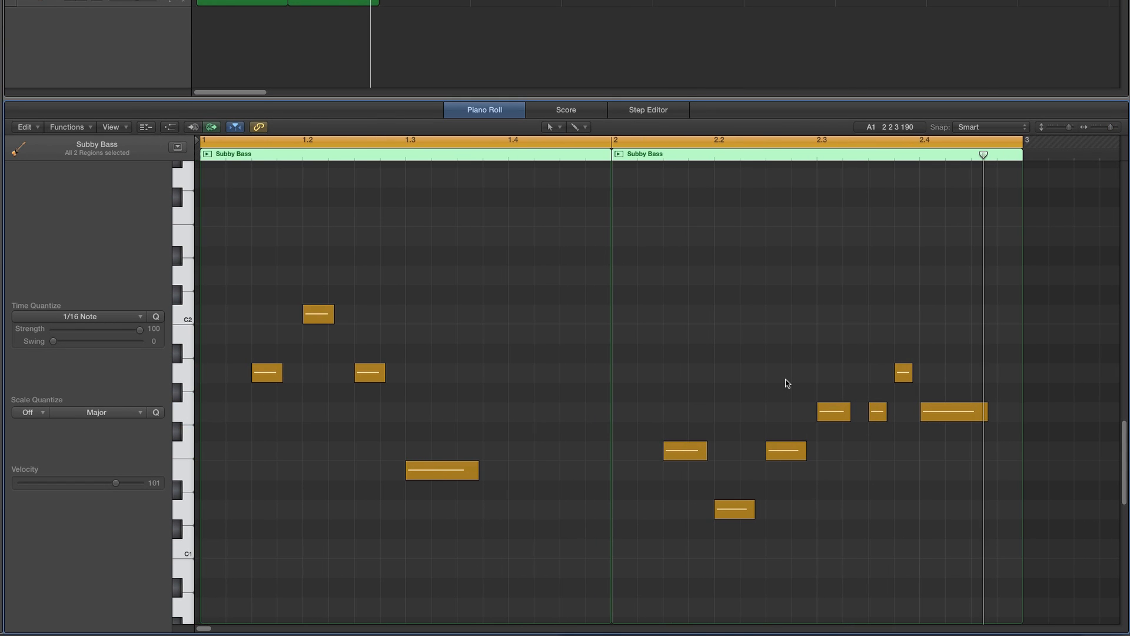
pyautogui.press('Return')
pyautogui.press('space')
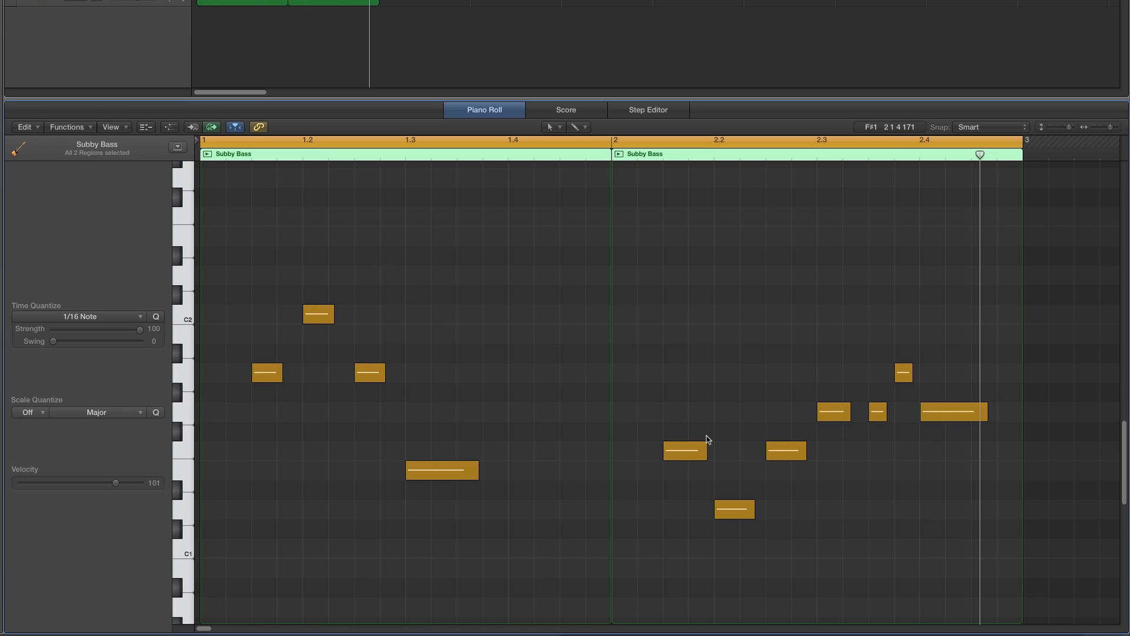
# - Move all four Snare Rimshot hits in the drum regions to Snare Sidestick and play the loop
pyautogui.scroll(-1, 697, 372)
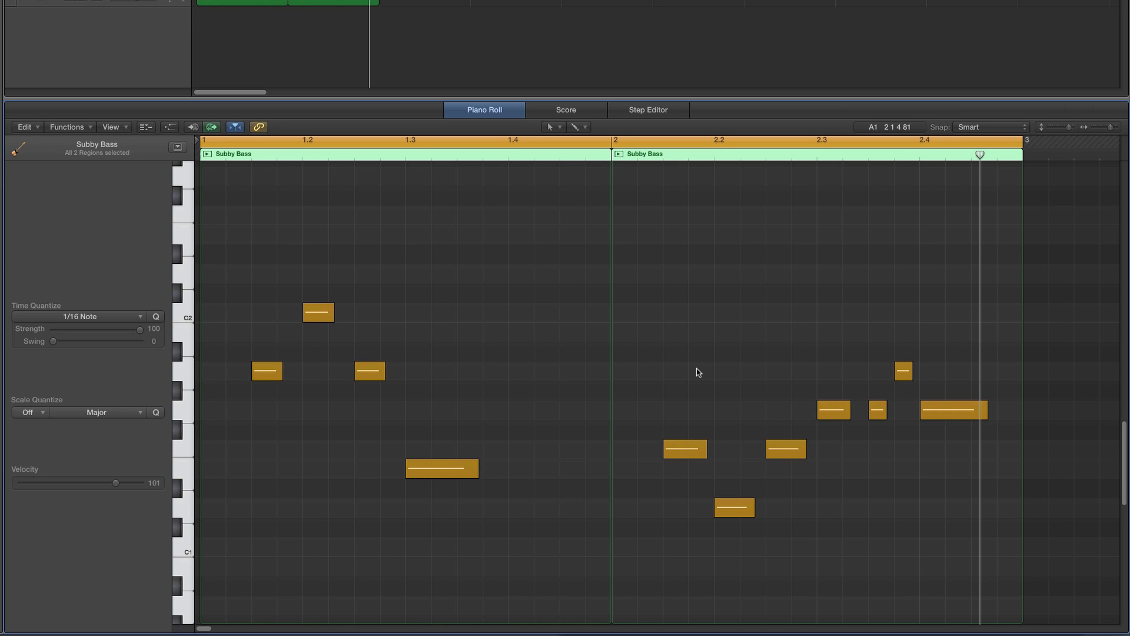
pyautogui.scroll(-1, 698, 372)
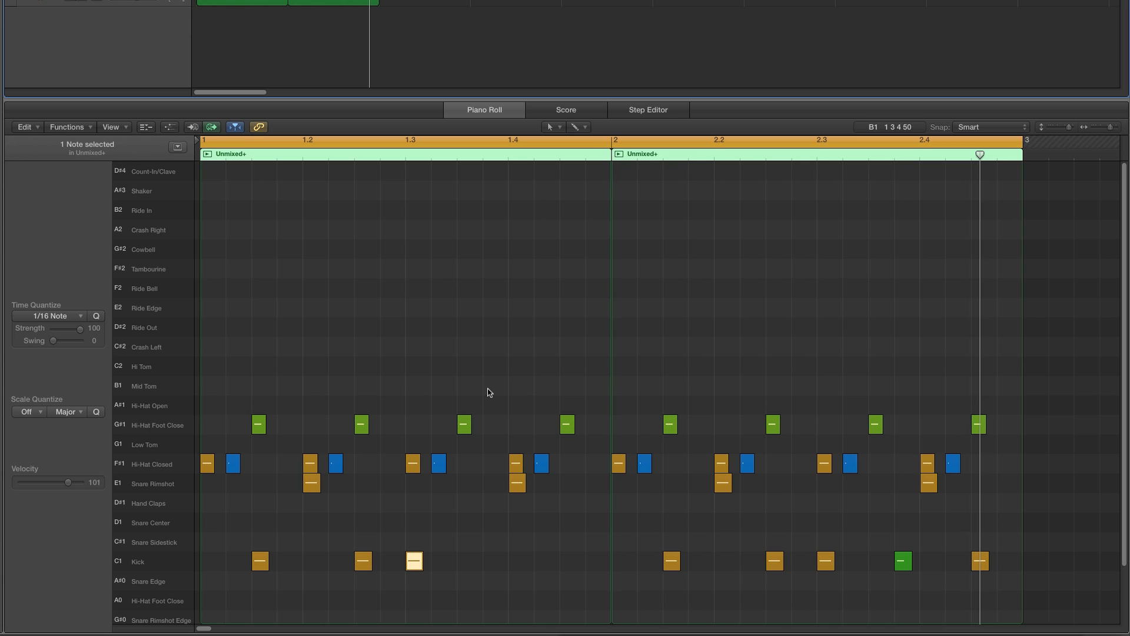
pyautogui.scroll(-5, 487, 392)
pyautogui.click(151, 453)
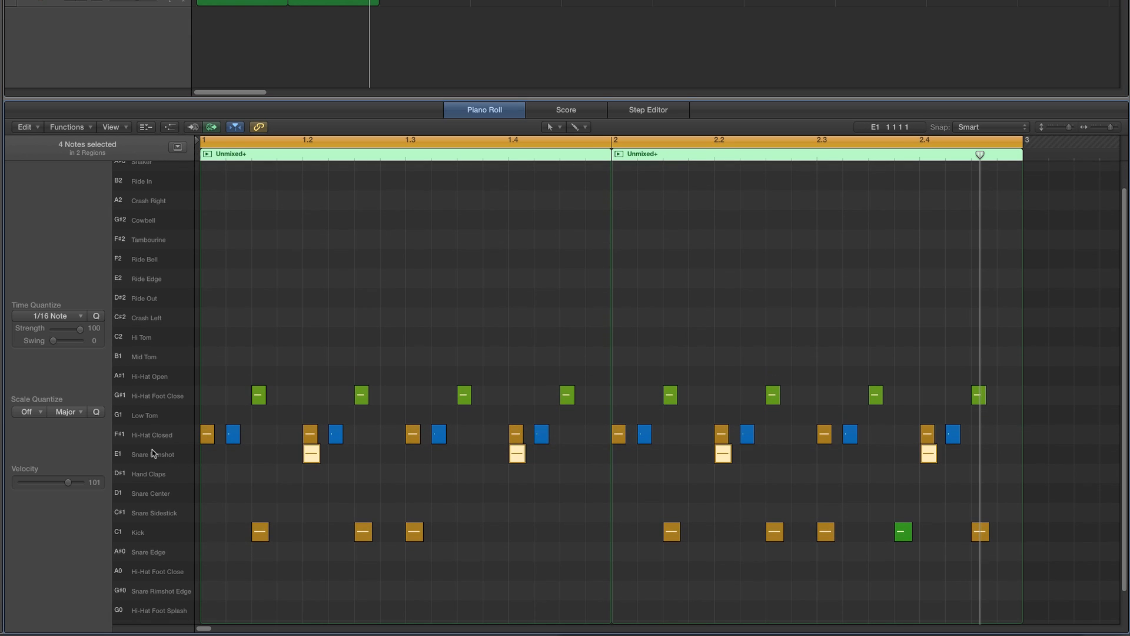
pyautogui.scroll(-2, 361, 393)
pyautogui.moveTo(311, 443); pyautogui.dragTo(312, 499)
pyautogui.press('space')
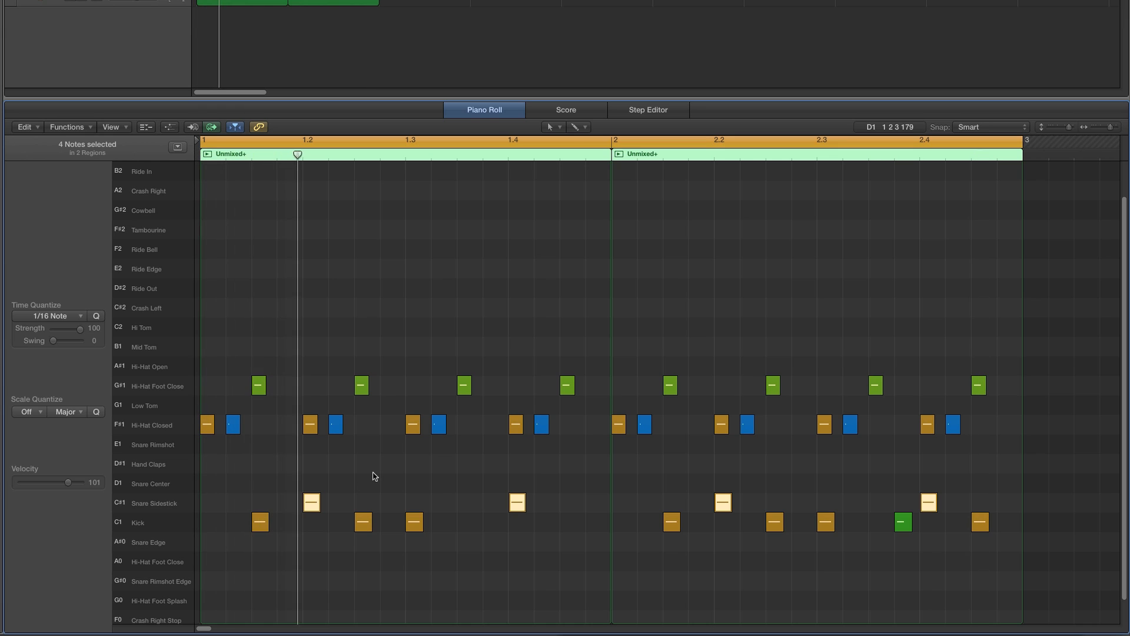
# - Add two Snare Sidestick hits after beat 4 of bar 1 with the Pencil tool, then undo both
pyautogui.scroll(-1, 383, 459)
pyautogui.click(475, 301)
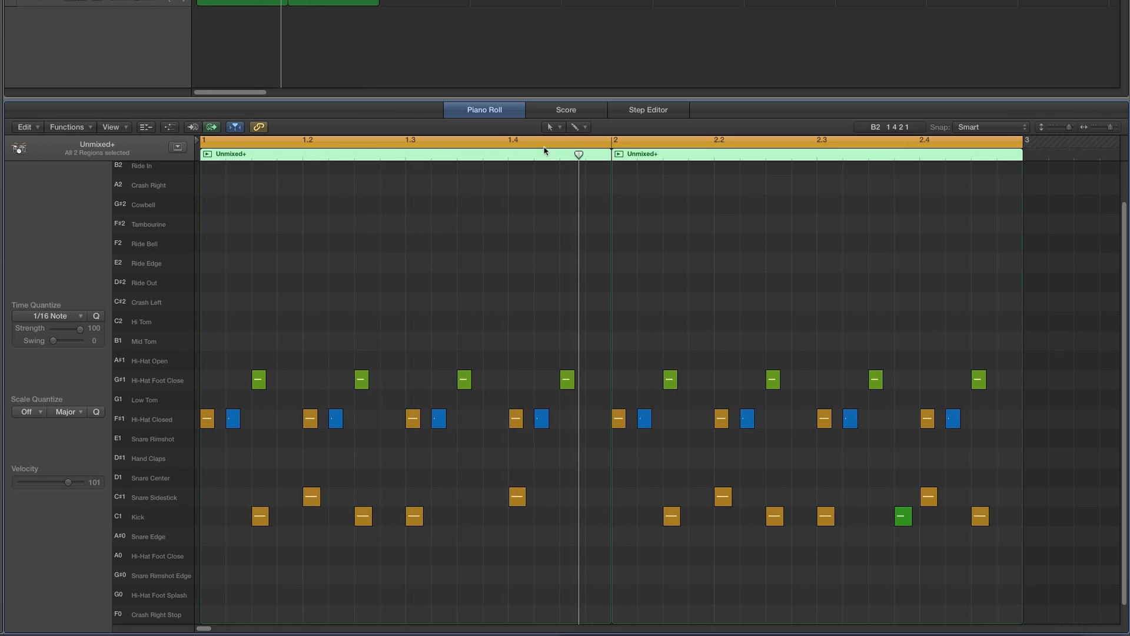
pyautogui.scroll(-1, 542, 194)
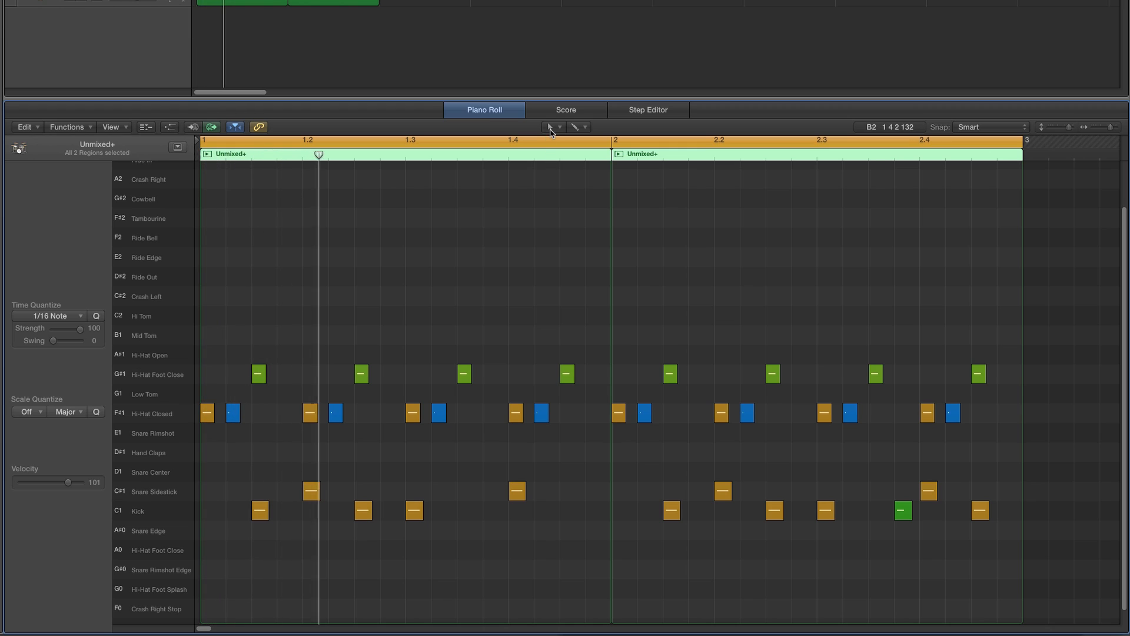
pyautogui.click(551, 127)
pyautogui.click(562, 155)
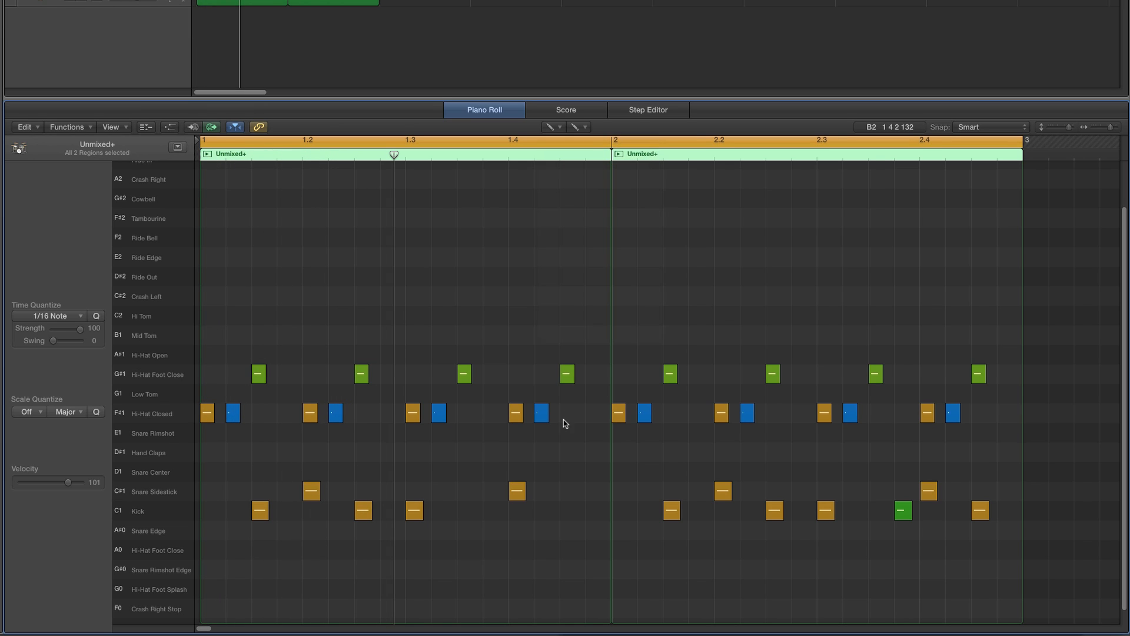
pyautogui.click(568, 490)
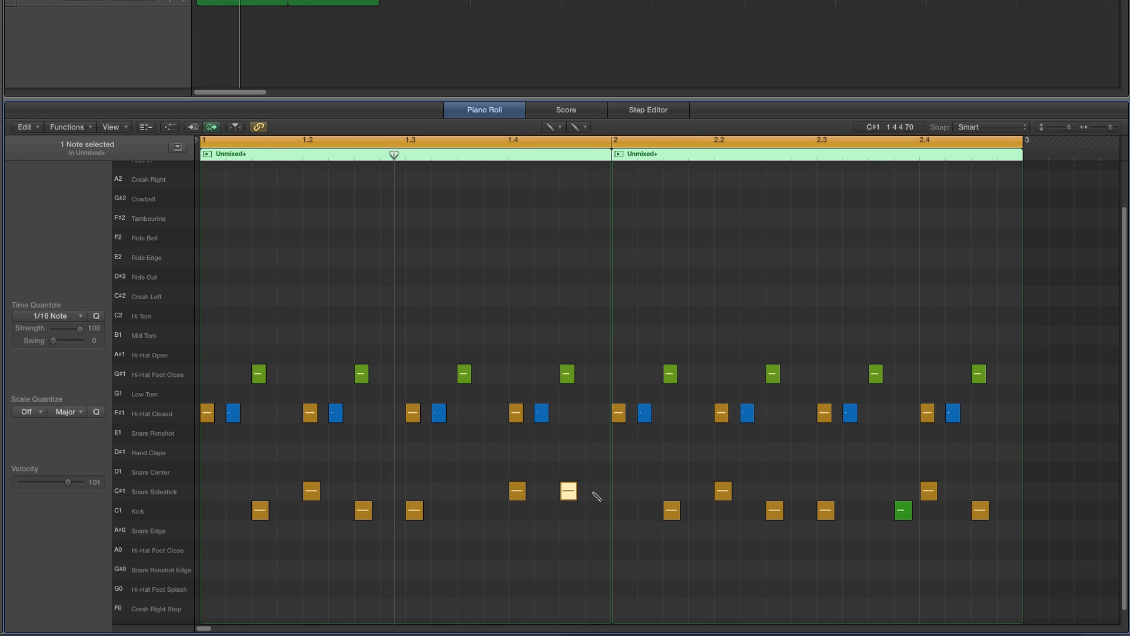
pyautogui.click(594, 491)
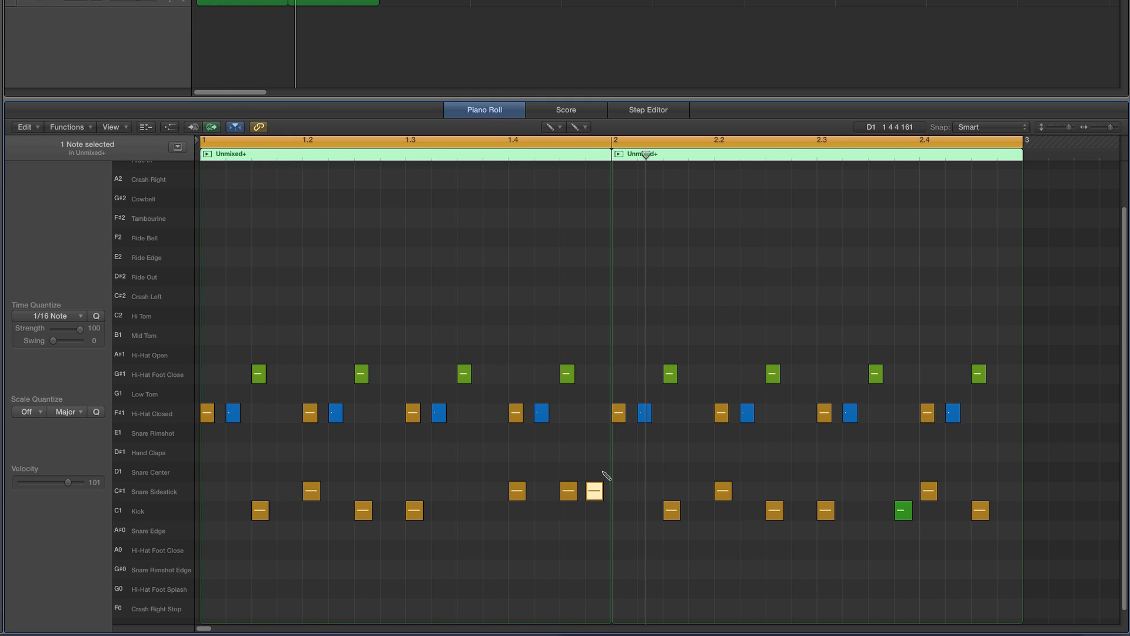
pyautogui.press('super+z')
pyautogui.press('super+z')
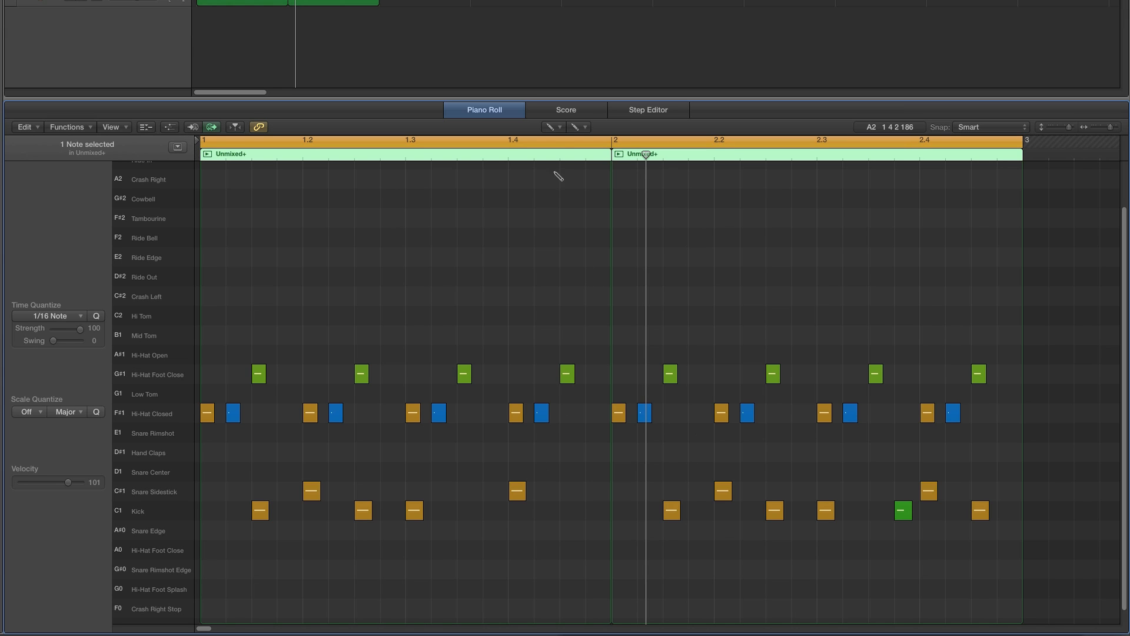
# - Move the four Snare Sidestick hits back up to Snare Rimshot
pyautogui.click(552, 127)
pyautogui.click(563, 143)
pyautogui.click(145, 494)
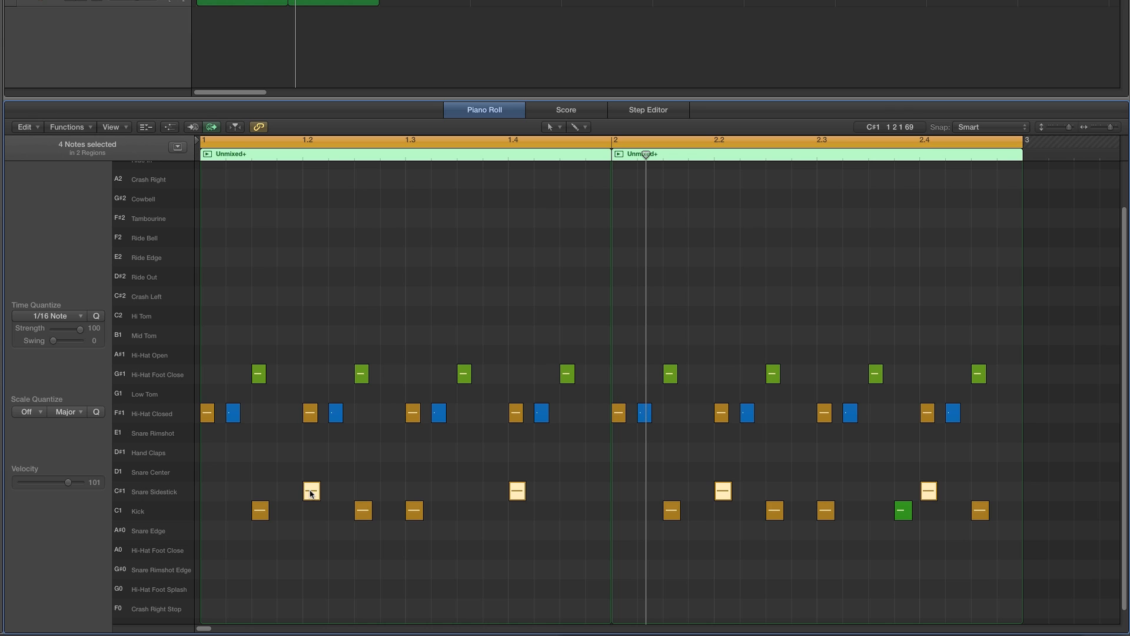
pyautogui.moveTo(310, 491); pyautogui.dragTo(312, 433)
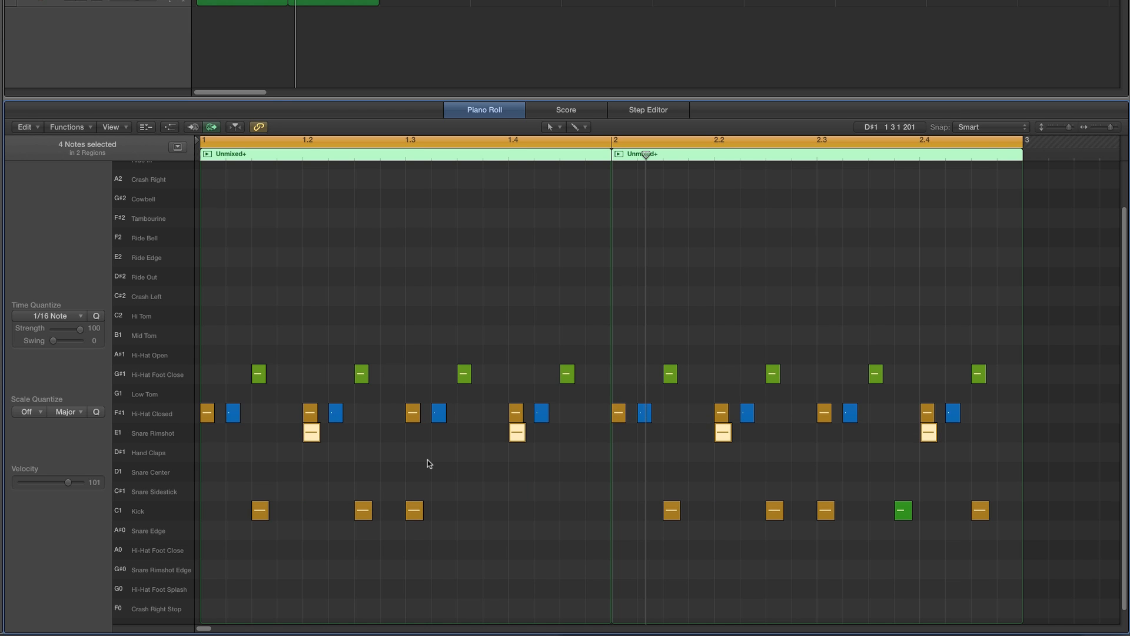
pyautogui.click(430, 462)
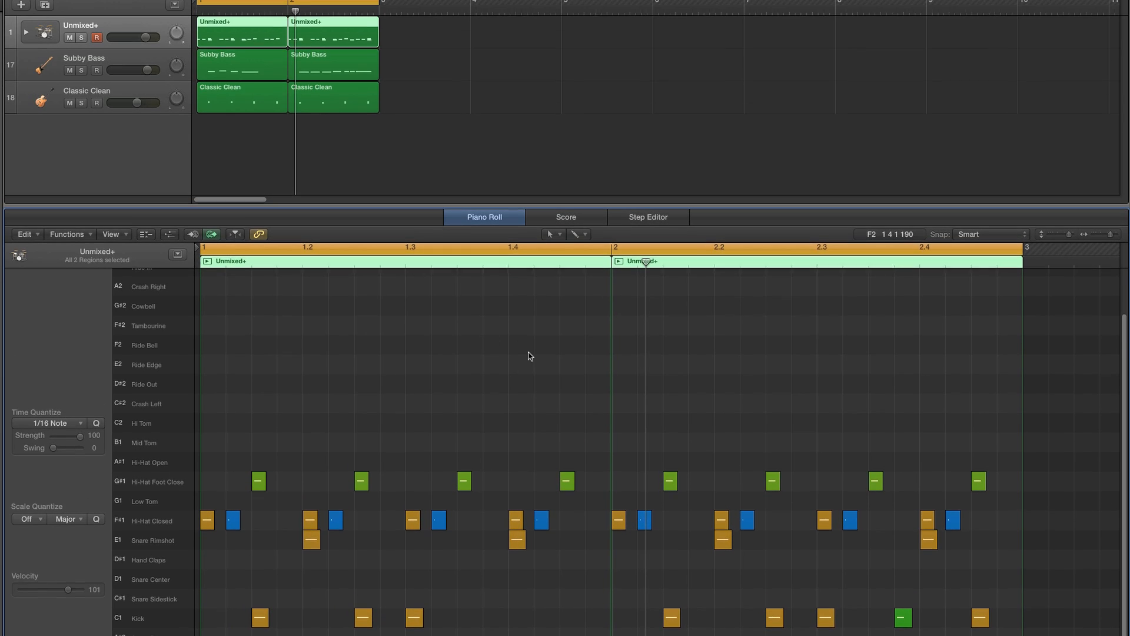
# - Open both bass regions together and play the two-bar loop
pyautogui.click(271, 81)
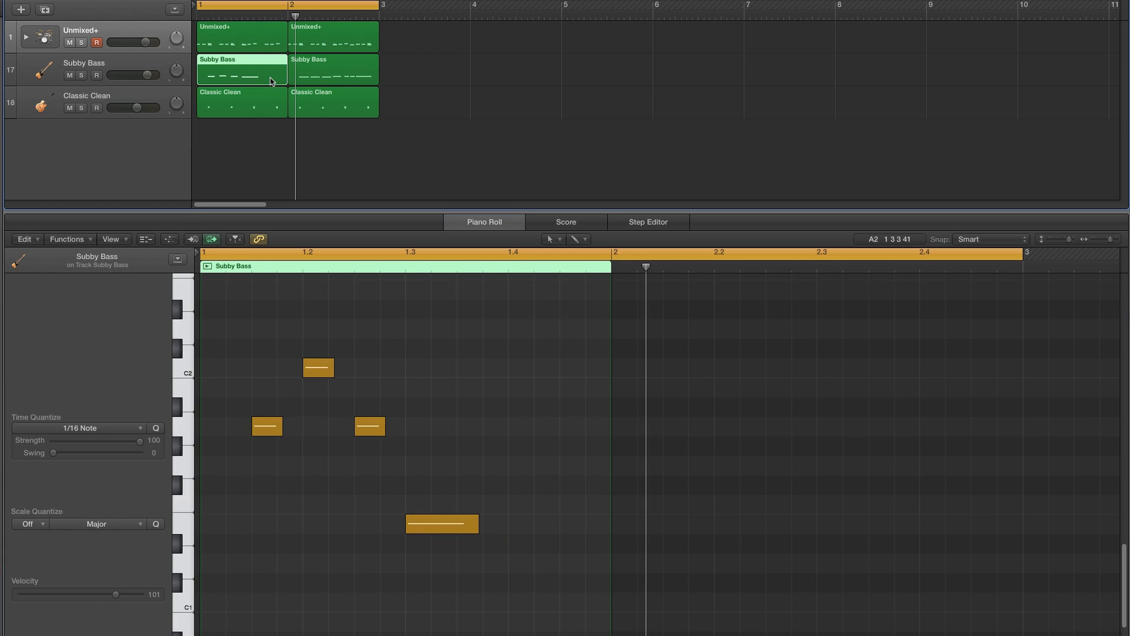
pyautogui.hotkey('shift', 'Right')
pyautogui.scroll(2, 648, 355)
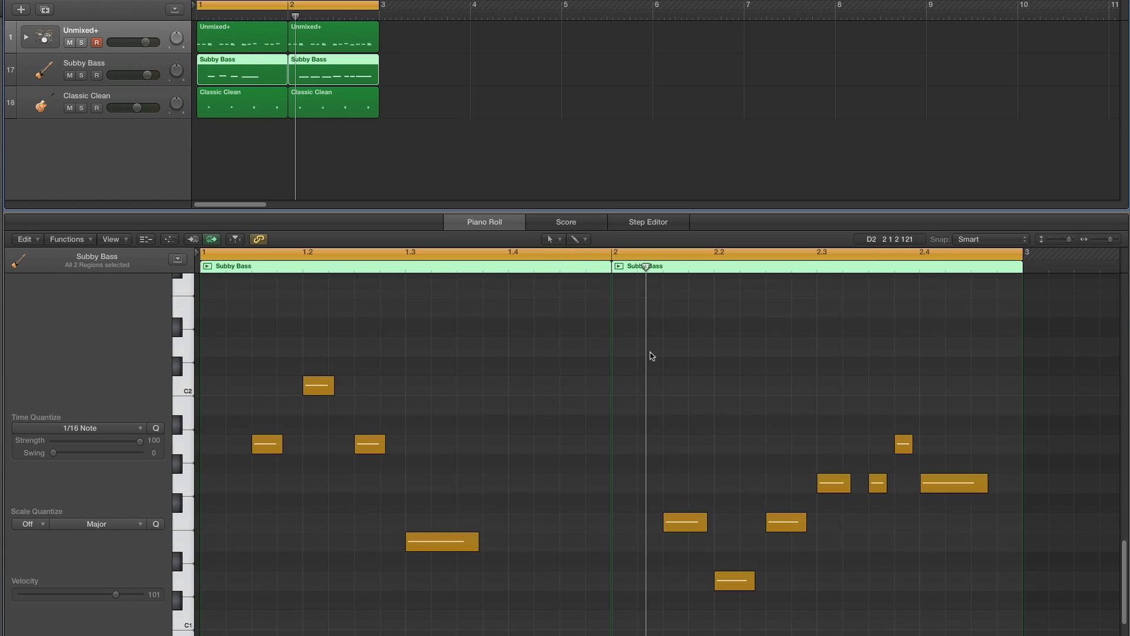
pyautogui.press('space')
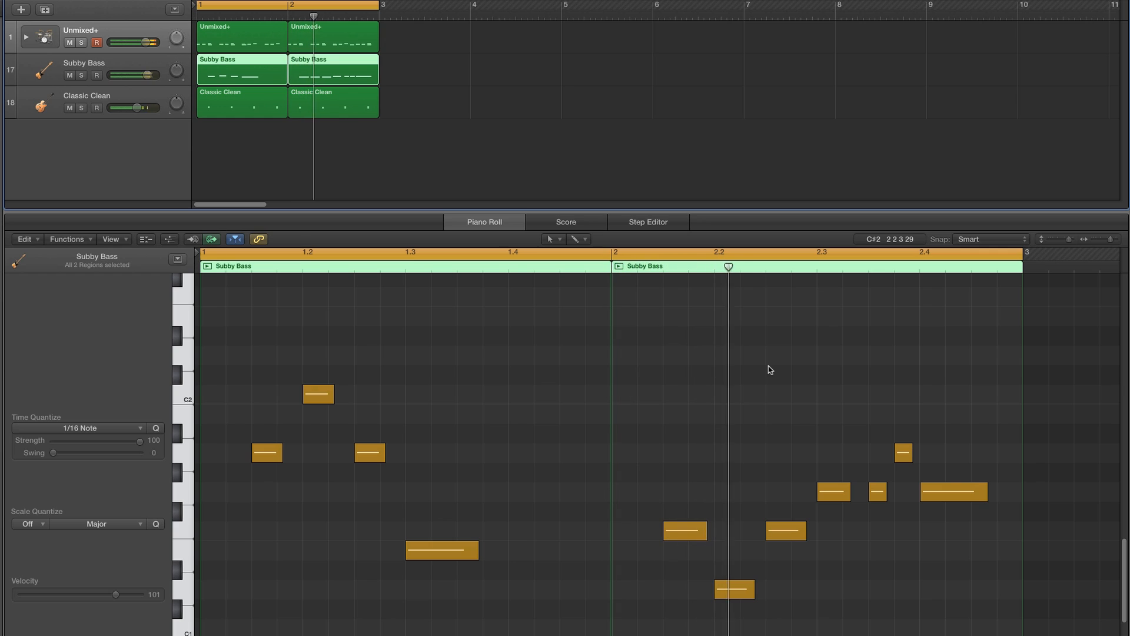
pyautogui.press('space')
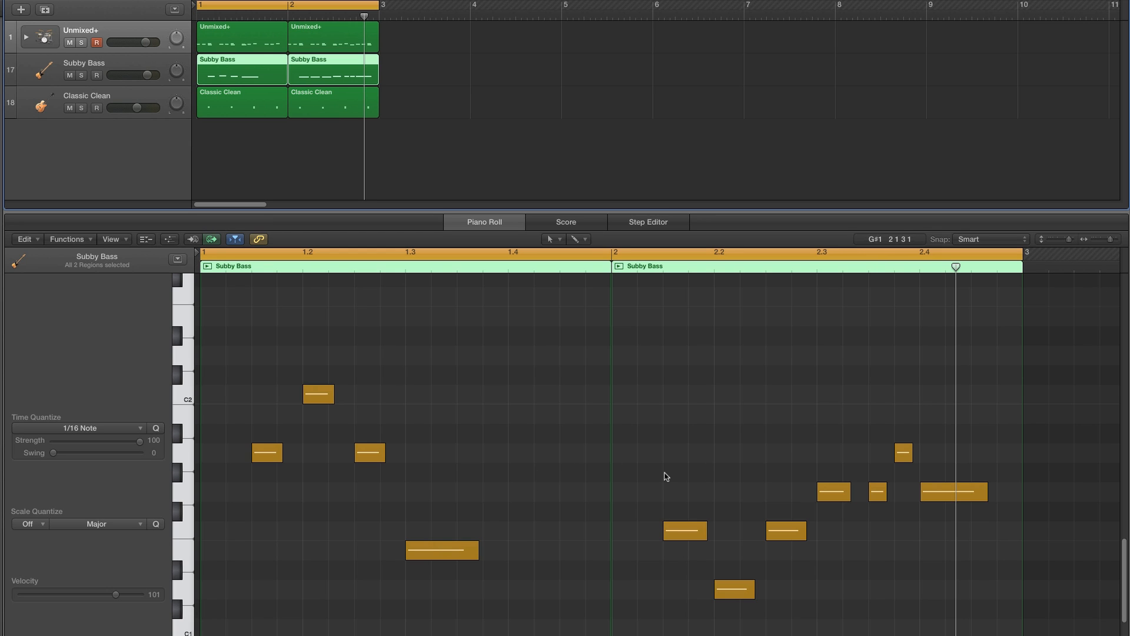
# - Duplicate the two-bar regions of all three tracks to fill bars 1 to 8
pyautogui.moveTo(396, 32); pyautogui.dragTo(276, 92)
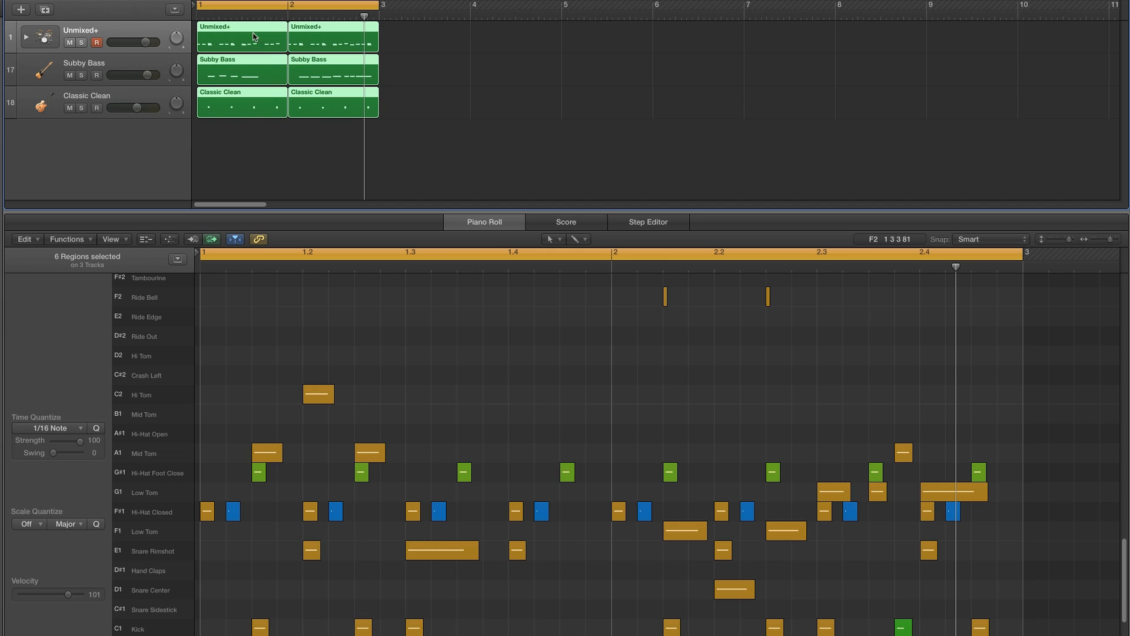
pyautogui.moveTo(282, 35); pyautogui.dragTo(764, 42)
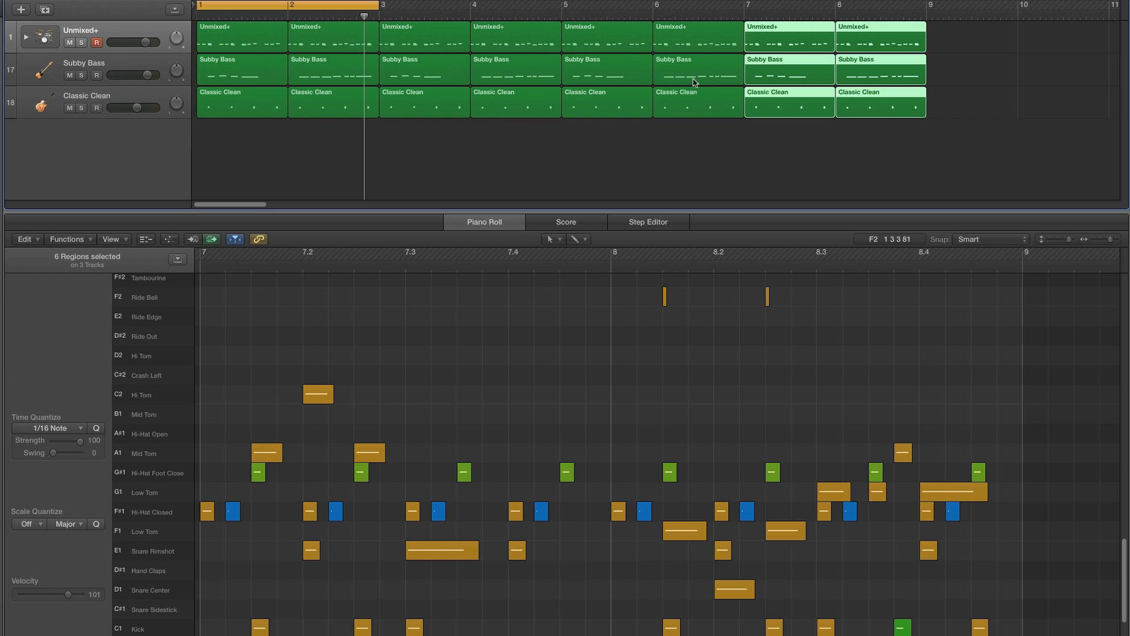
# - Open the bar 5 and 6 bass regions together and set the cycle to bars 5 and 6
pyautogui.click(625, 74)
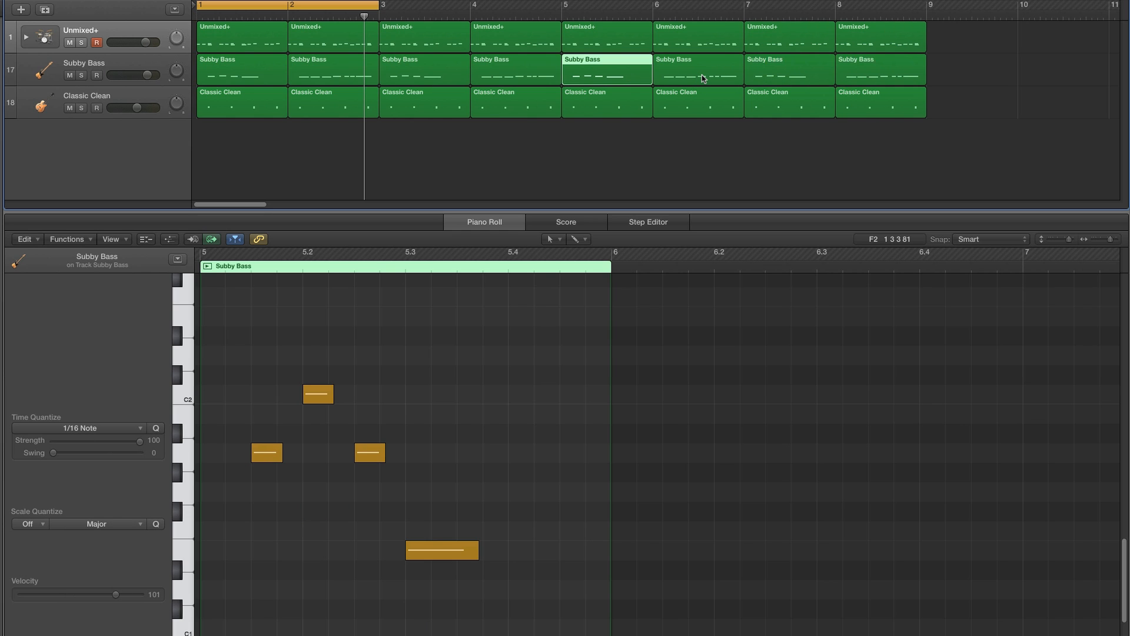
pyautogui.keyDown('shift'); pyautogui.click(701, 76); pyautogui.keyUp('shift')
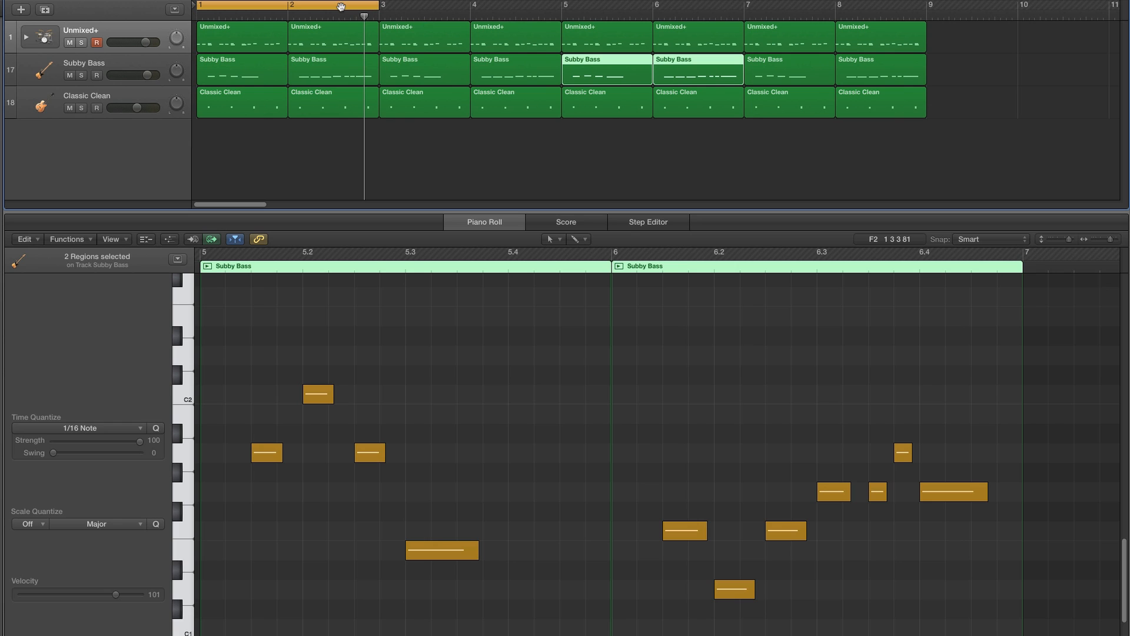
pyautogui.moveTo(341, 6); pyautogui.dragTo(709, 33)
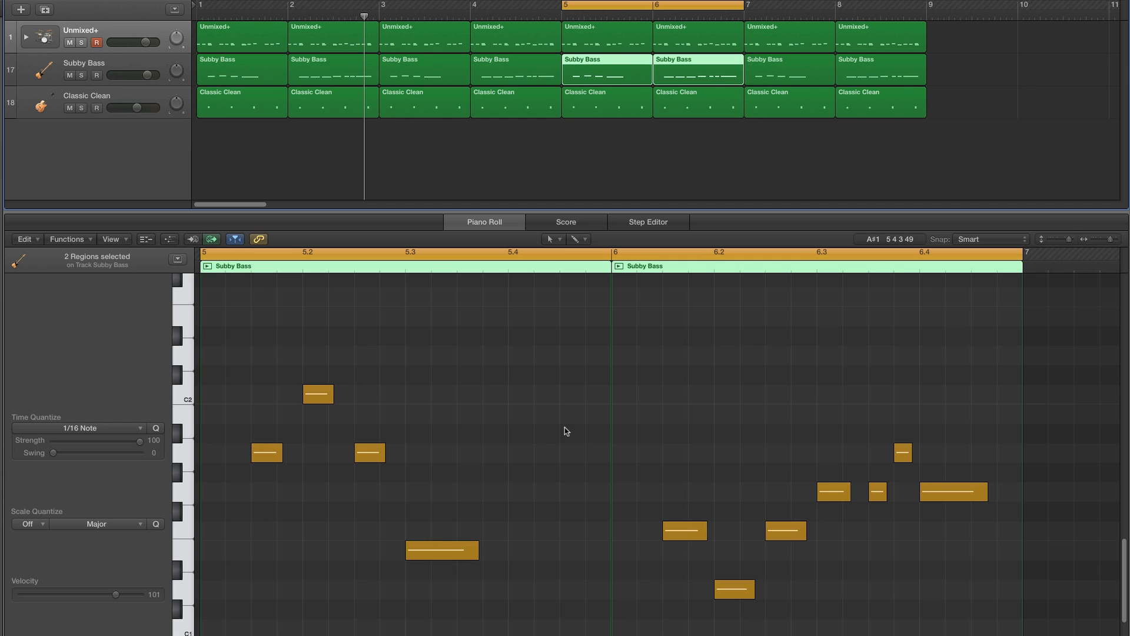
# - Raise bar 5's last two bass notes to D2 and E2 to create a rising bass line
pyautogui.scroll(2, 530, 439)
pyautogui.moveTo(371, 489); pyautogui.dragTo(371, 393)
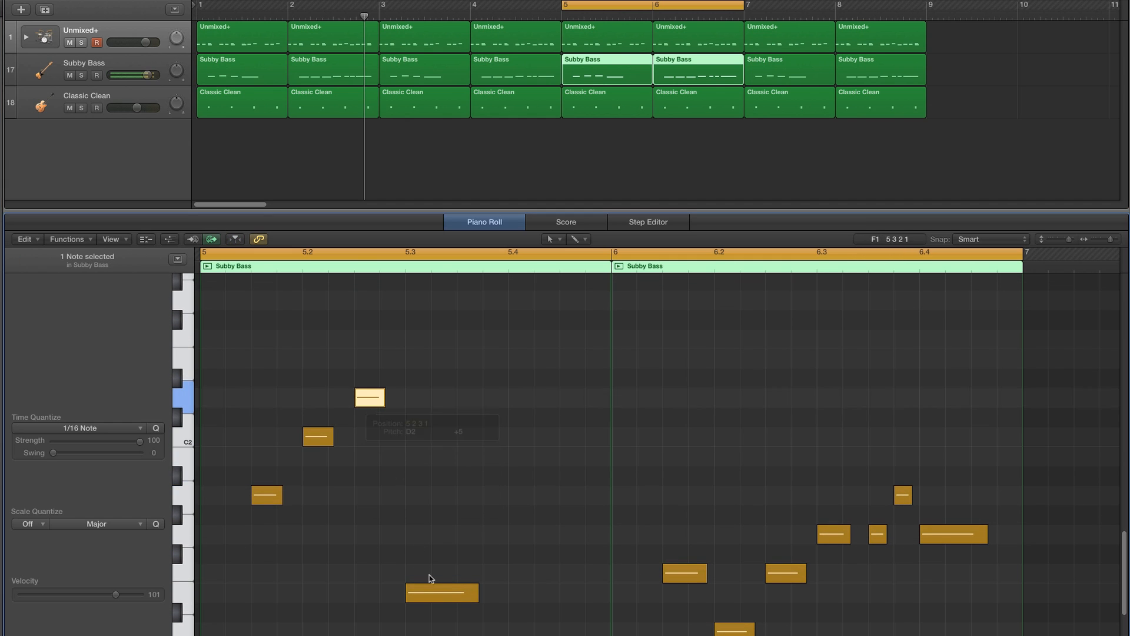
pyautogui.moveTo(435, 593); pyautogui.dragTo(372, 410)
pyautogui.click(267, 495)
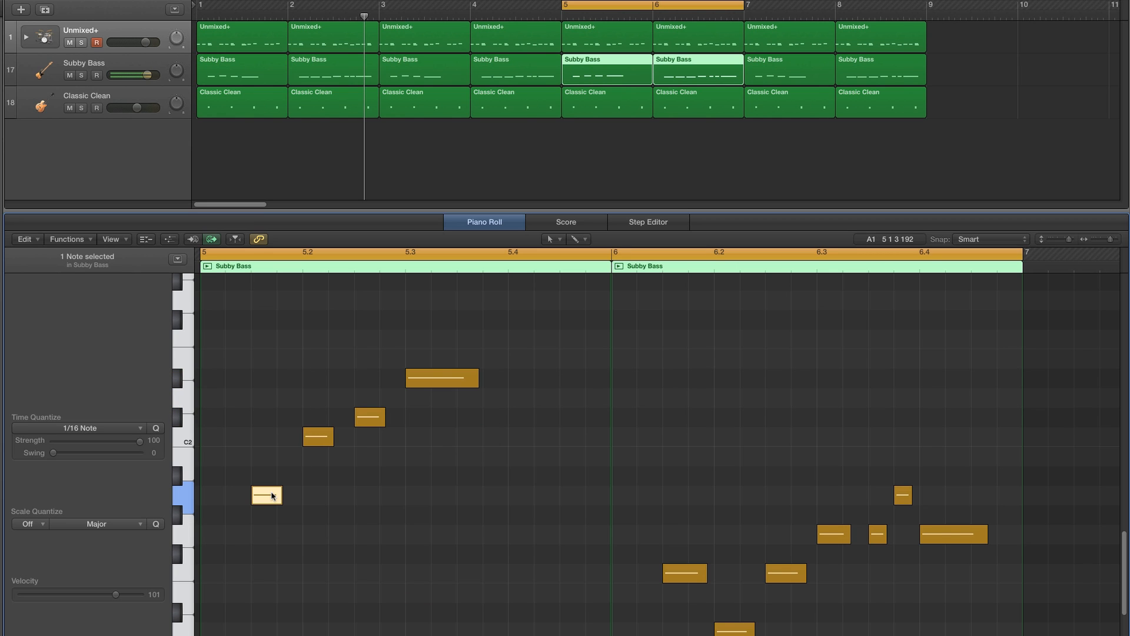
pyautogui.click(318, 438)
pyautogui.click(318, 438)
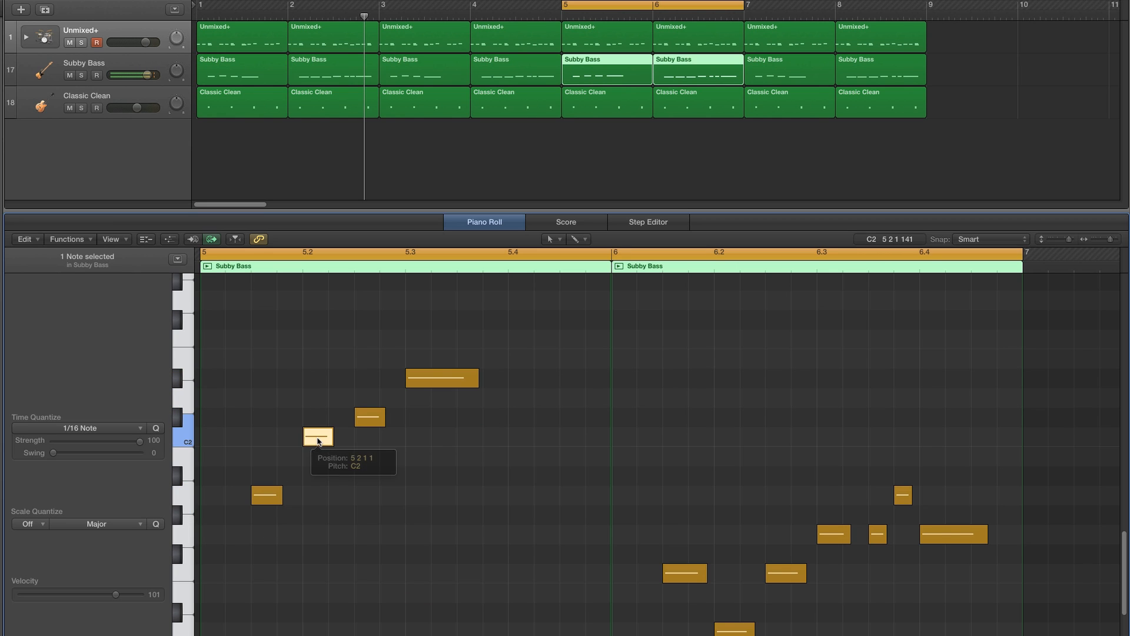
pyautogui.click(267, 494)
pyautogui.click(318, 436)
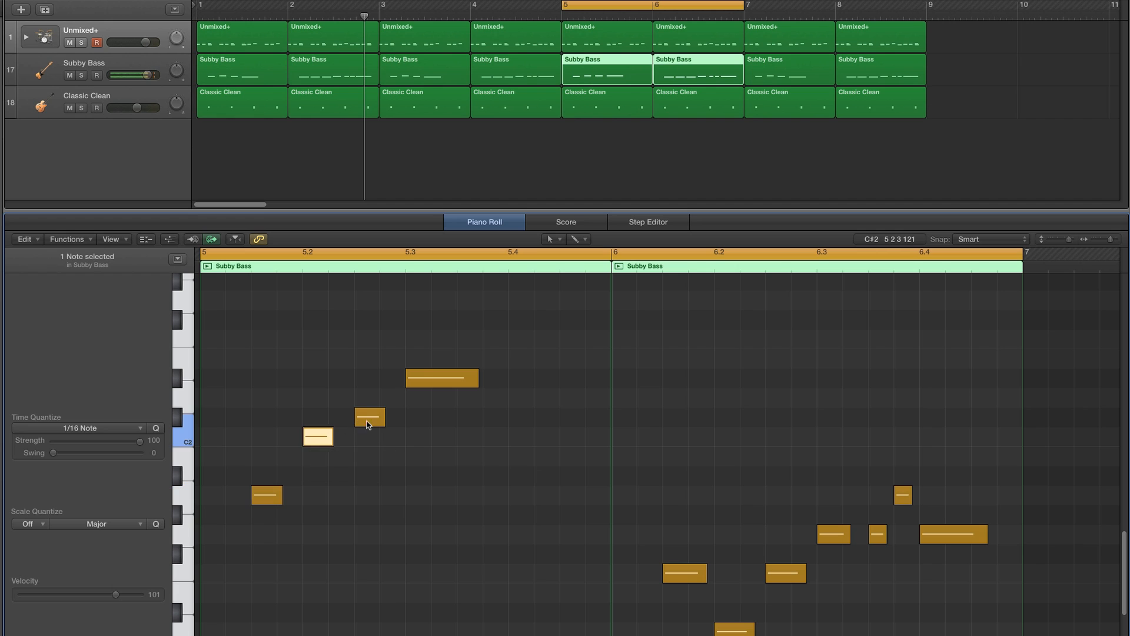
pyautogui.moveTo(368, 421); pyautogui.dragTo(421, 369)
pyautogui.click(278, 492)
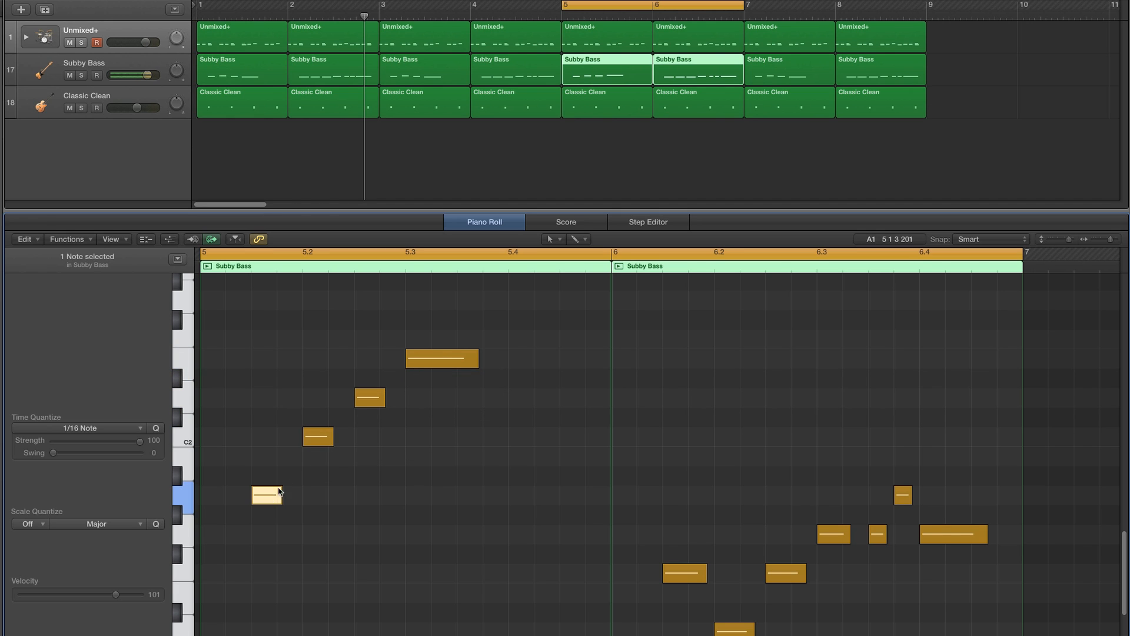
pyautogui.click(318, 423)
pyautogui.click(322, 437)
pyautogui.click(373, 397)
pyautogui.click(409, 365)
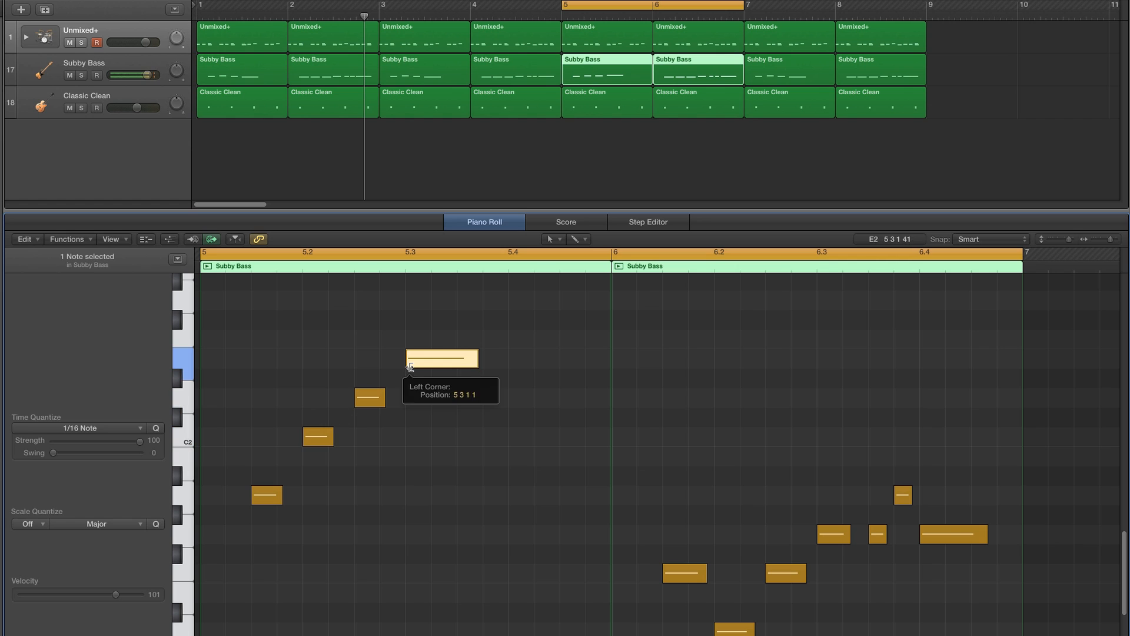
pyautogui.scroll(1, 483, 421)
pyautogui.click(520, 429)
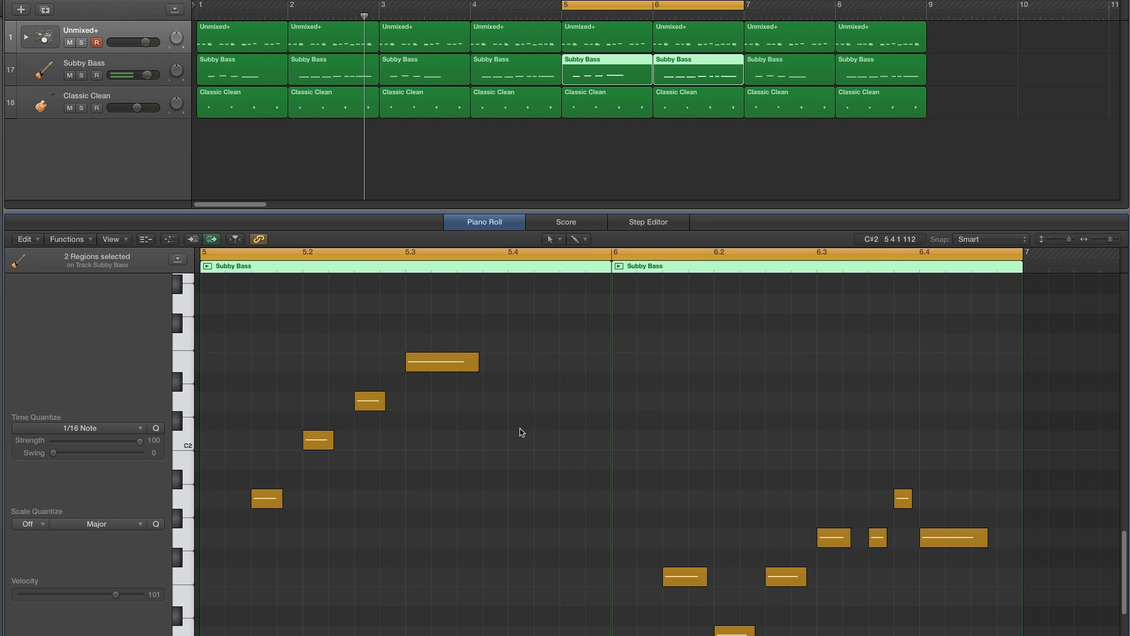
# - Play the bar 5–6 loop to hear the varied bass line
pyautogui.press('space')
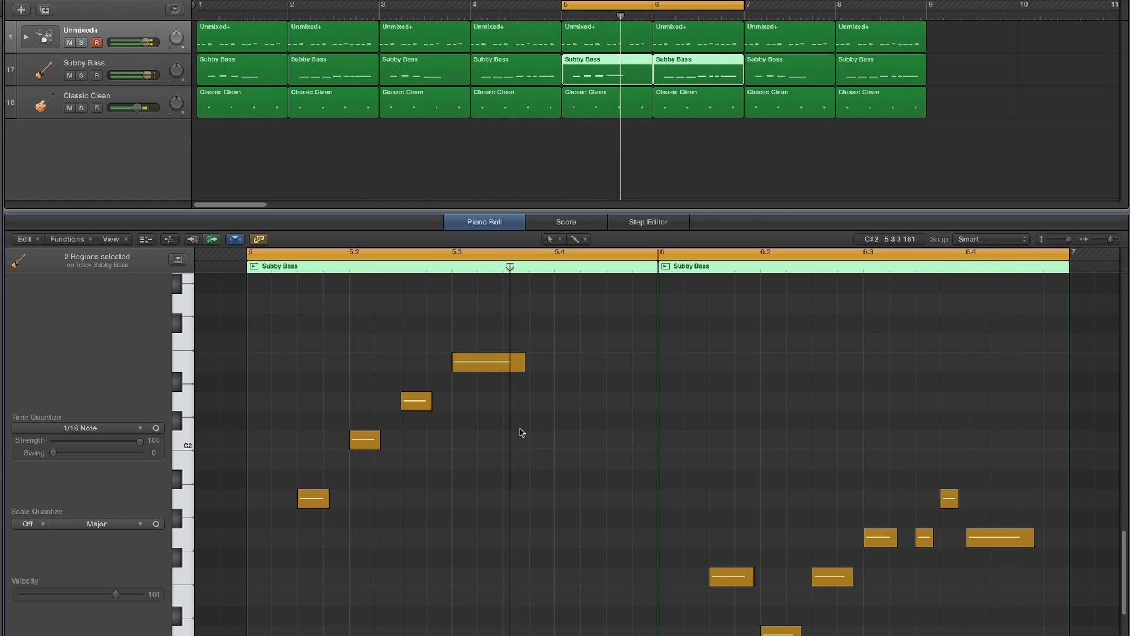
pyautogui.press('space')
pyautogui.press('space')
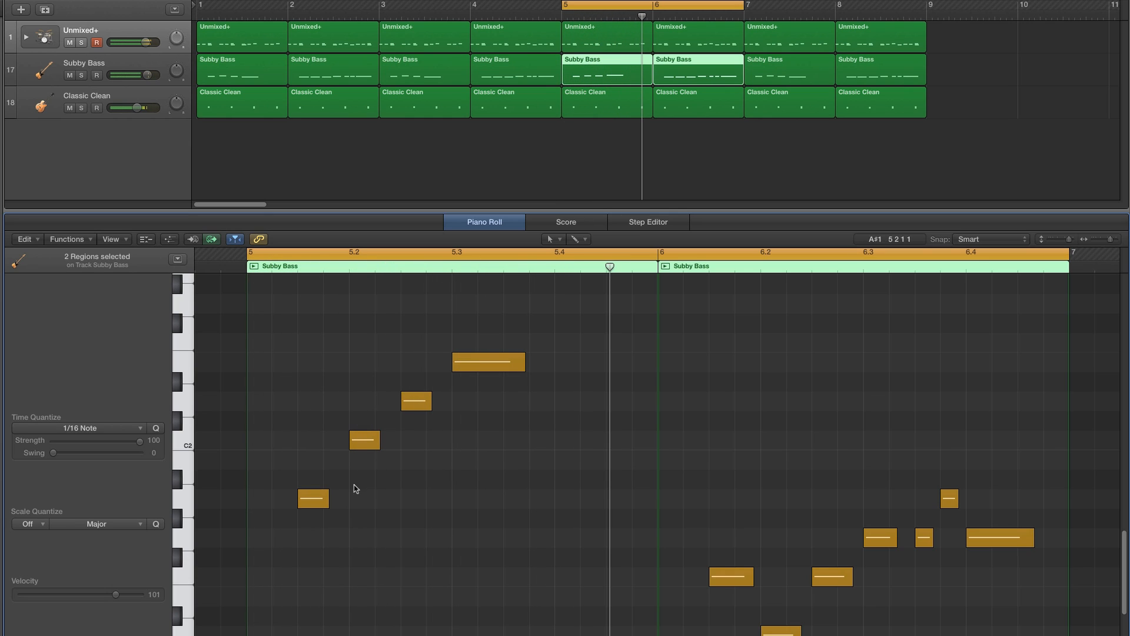
# - Audition the bass notes of bar 5 one at a time
pyautogui.click(310, 498)
pyautogui.click(353, 449)
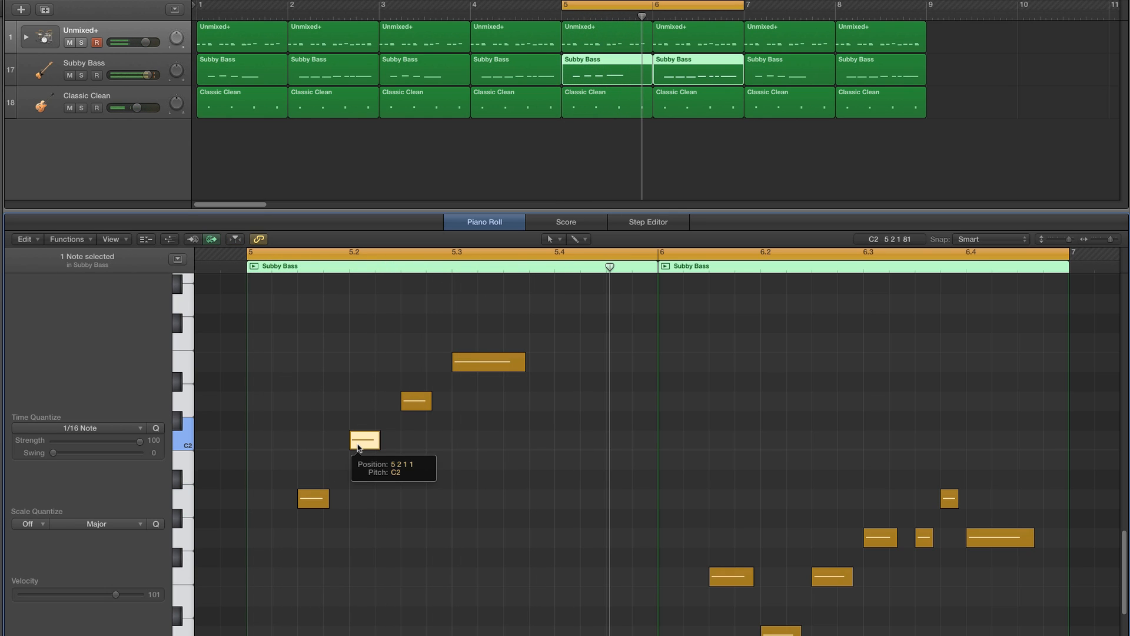
pyautogui.click(320, 501)
pyautogui.click(362, 441)
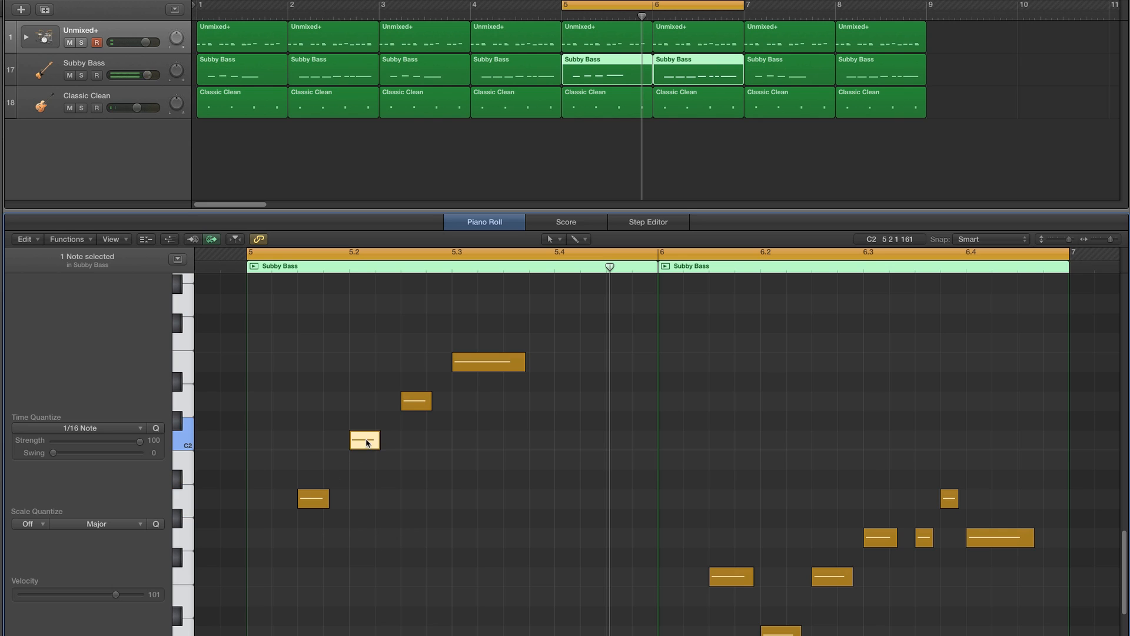
pyautogui.click(402, 409)
pyautogui.click(465, 365)
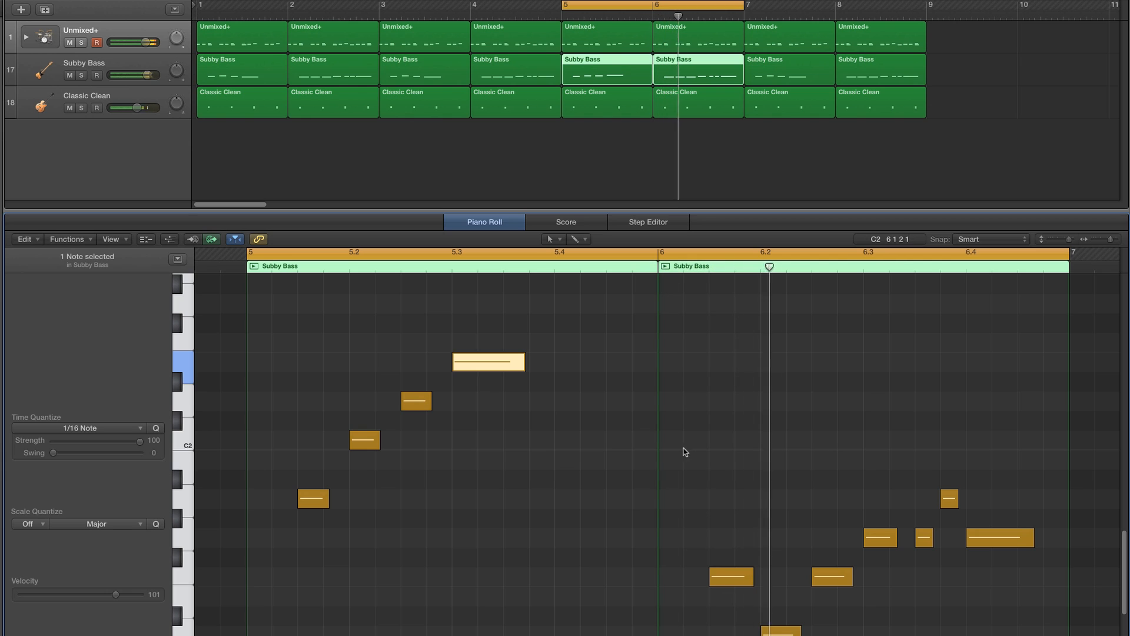
pyautogui.click(742, 439)
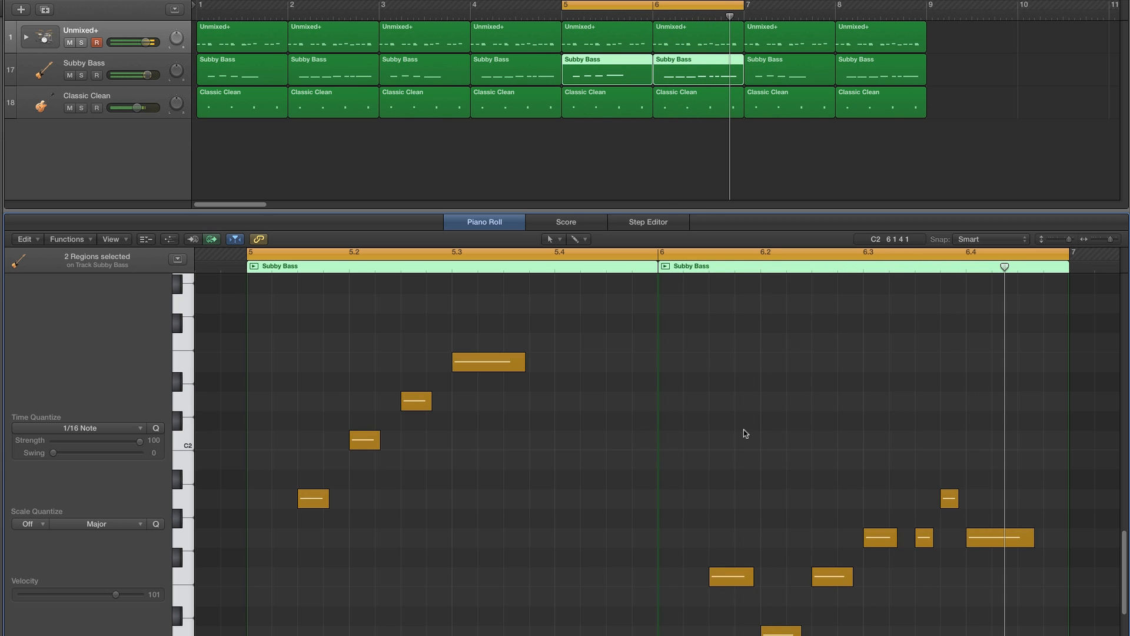
# - Set the cycle to bars 7 and 8 and open both bars' bass regions together
pyautogui.moveTo(669, 6); pyautogui.dragTo(852, 7)
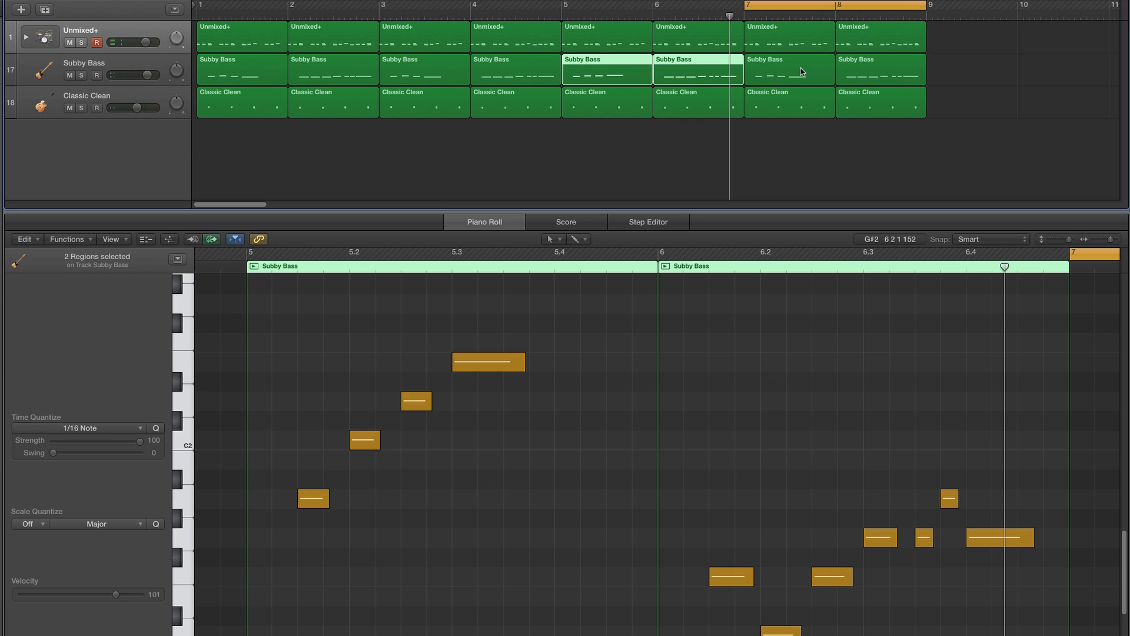
pyautogui.click(802, 71)
pyautogui.keyDown('shift'); pyautogui.click(879, 70); pyautogui.keyUp('shift')
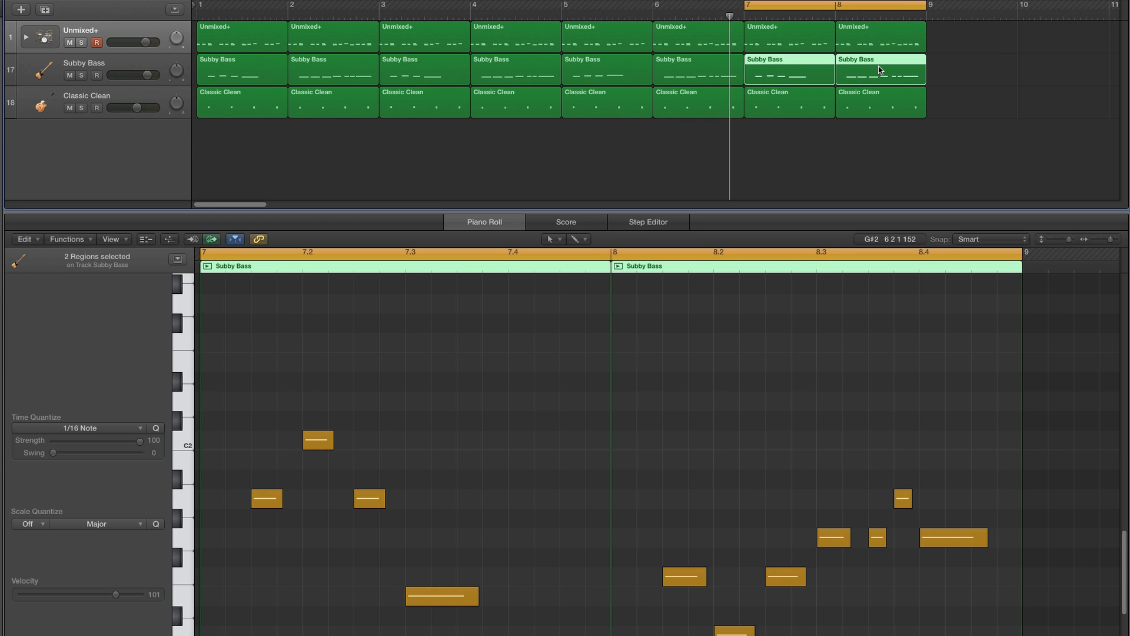
# - Raise bar 8's last four bass notes to E2, with the short third note at F2
pyautogui.hscroll(2, 848, 411)
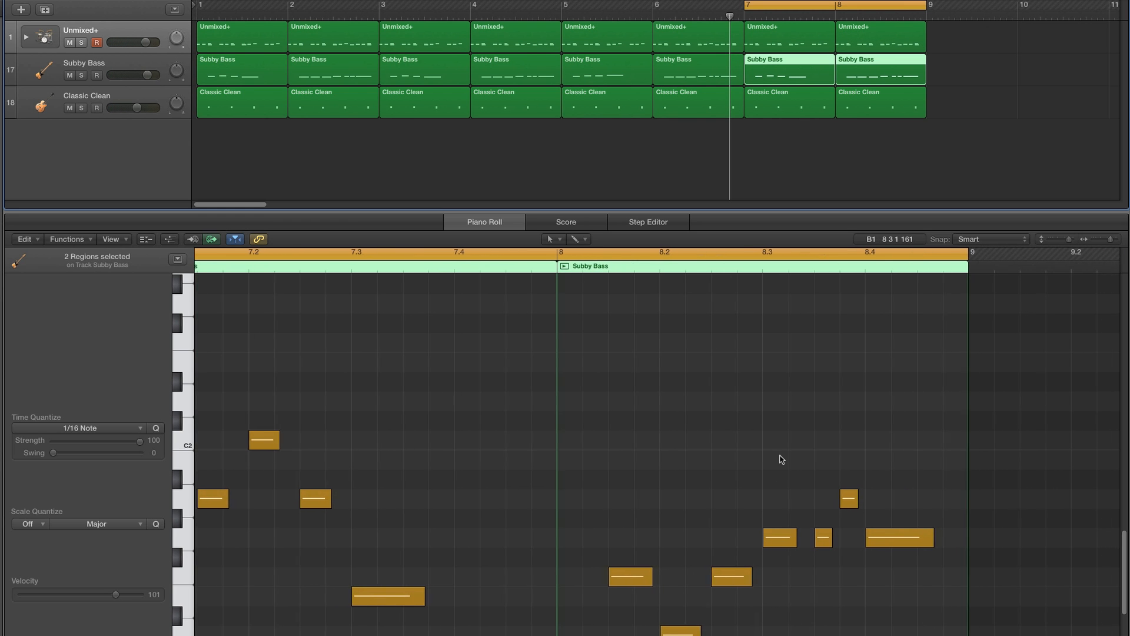
pyautogui.hscroll(-2, 781, 461)
pyautogui.moveTo(823, 457); pyautogui.dragTo(956, 581)
pyautogui.moveTo(832, 548); pyautogui.dragTo(831, 364)
pyautogui.click(889, 360)
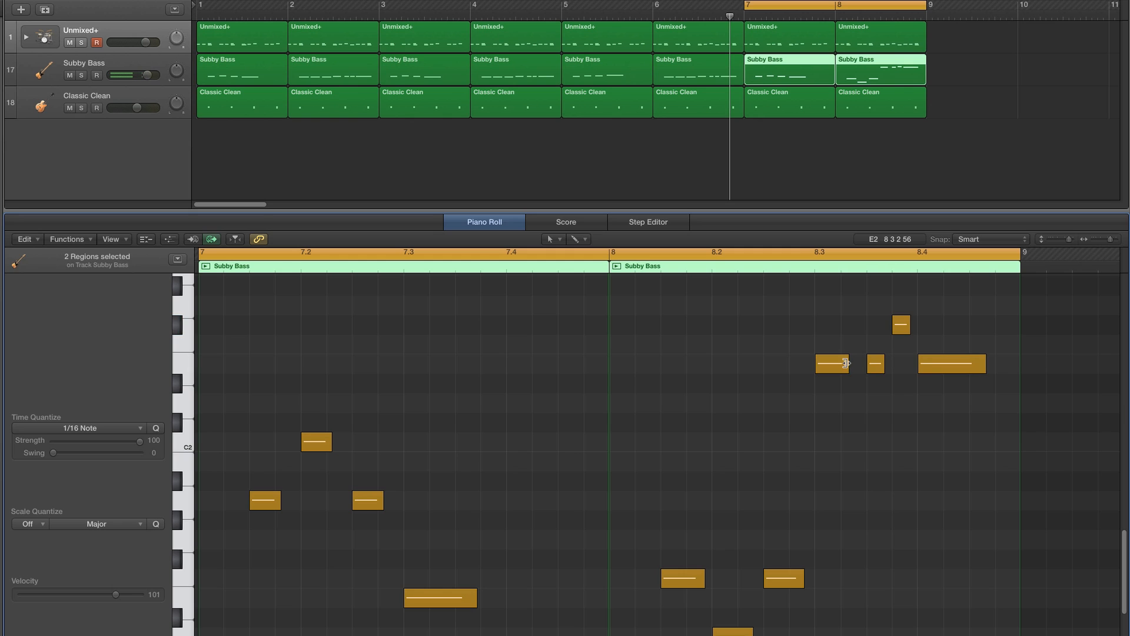
pyautogui.click(832, 363)
pyautogui.click(876, 363)
pyautogui.moveTo(902, 329); pyautogui.dragTo(901, 347)
pyautogui.click(939, 364)
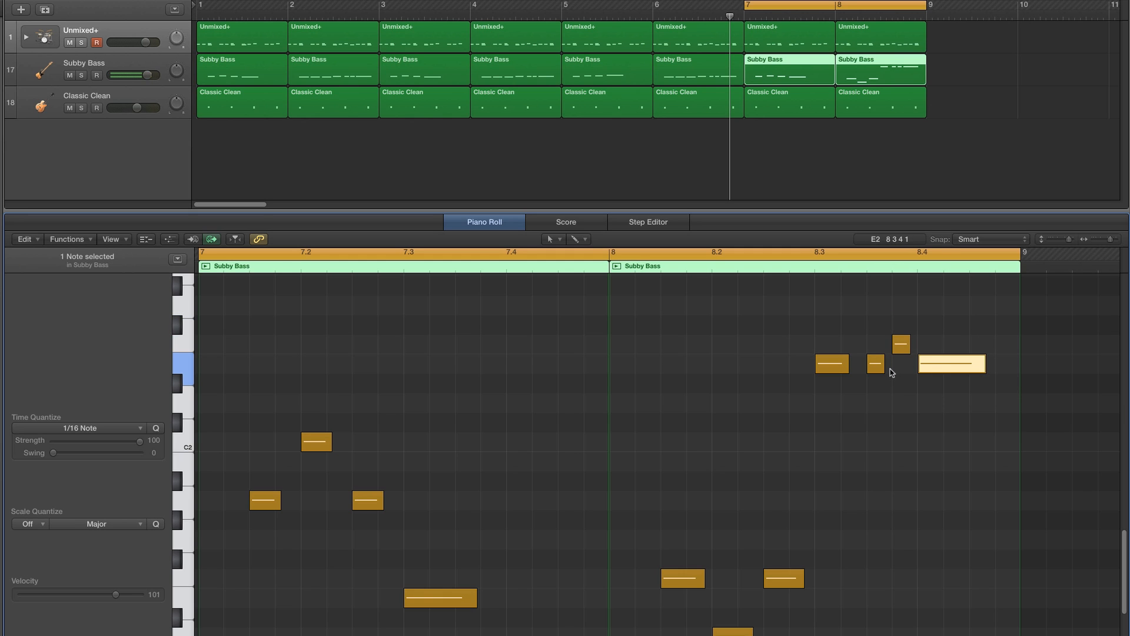
# - Play the bar 7–8 loop to hear the bass variation
pyautogui.press('space')
pyautogui.click(916, 423)
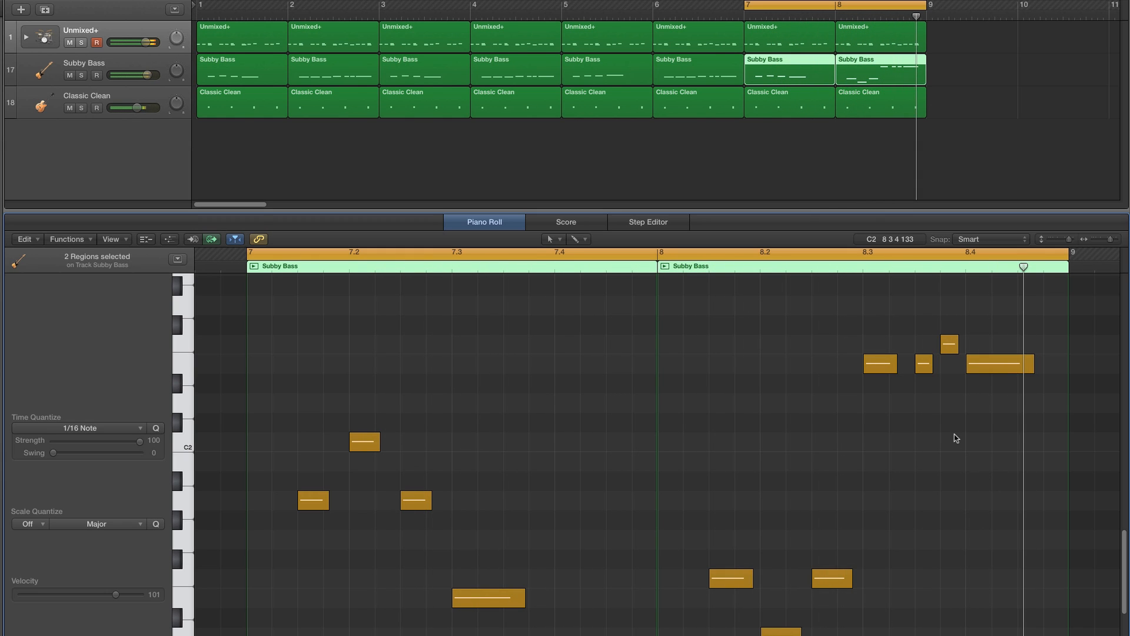
# - Transpose the last two guitar chords in bar 8 down to a lower chord
pyautogui.click(869, 109)
pyautogui.scroll(3, 921, 443)
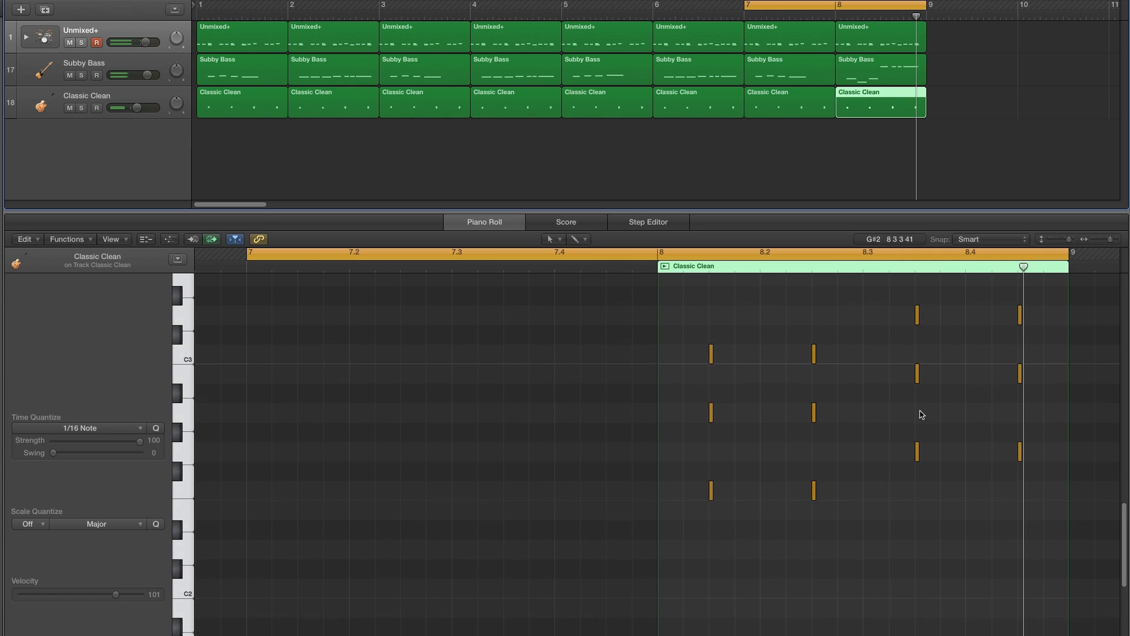
pyautogui.moveTo(898, 299); pyautogui.dragTo(1034, 507)
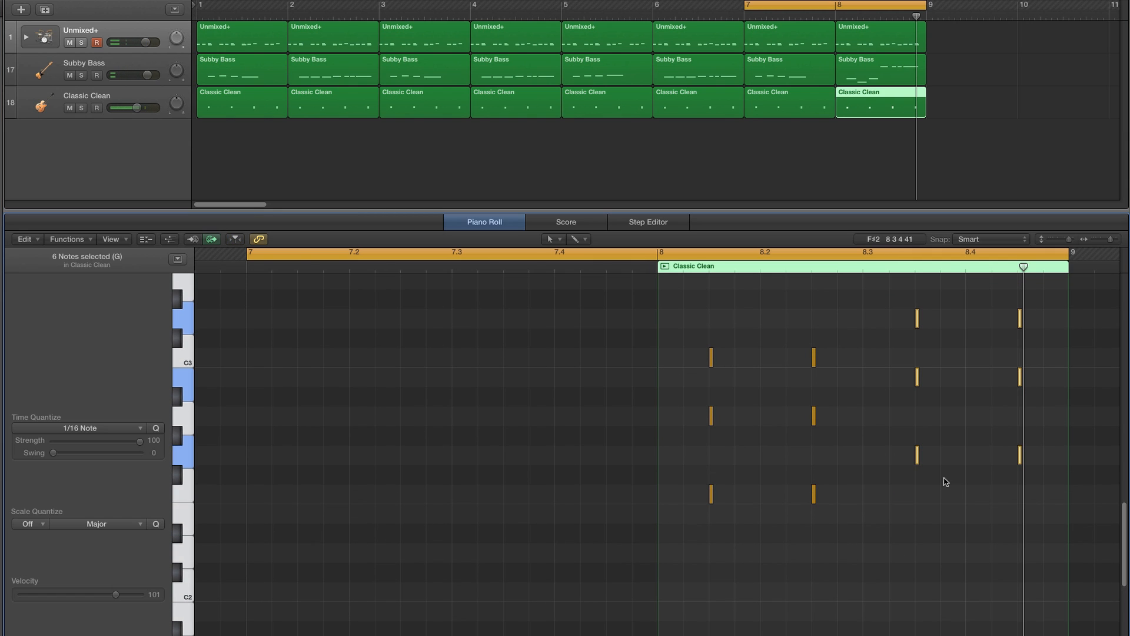
pyautogui.click(917, 457)
pyautogui.moveTo(917, 456); pyautogui.dragTo(917, 516)
pyautogui.moveTo(888, 414); pyautogui.dragTo(1034, 467)
pyautogui.moveTo(918, 437); pyautogui.dragTo(918, 456)
pyautogui.click(955, 405)
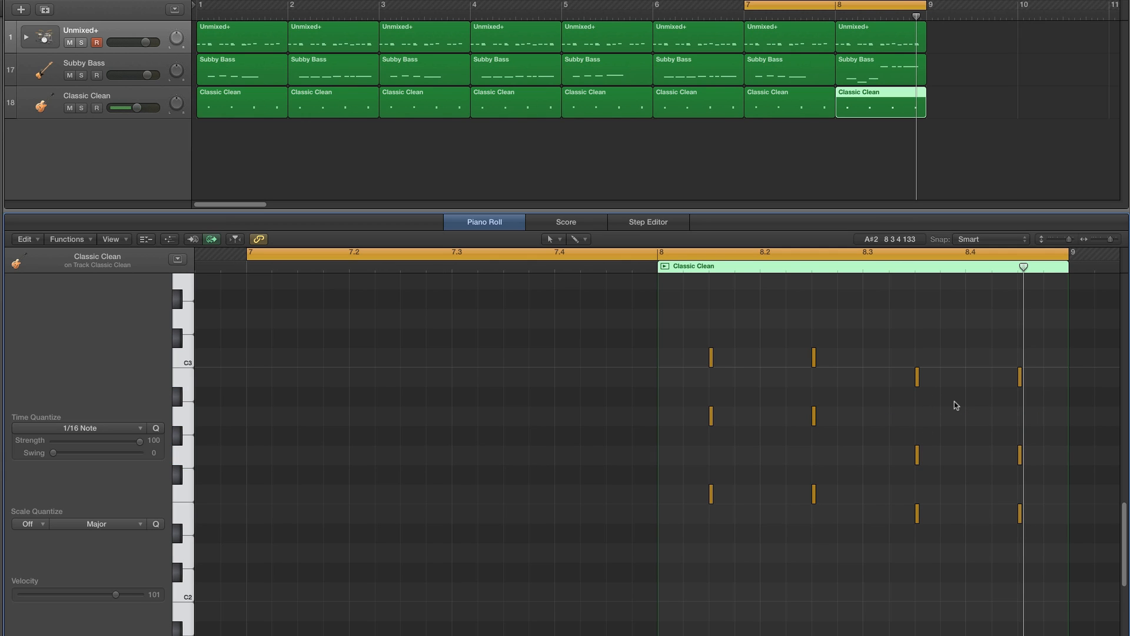
# - Play from bar 8 and set the cycle to cover bars 1 to 8
pyautogui.click(641, 269)
pyautogui.press('space')
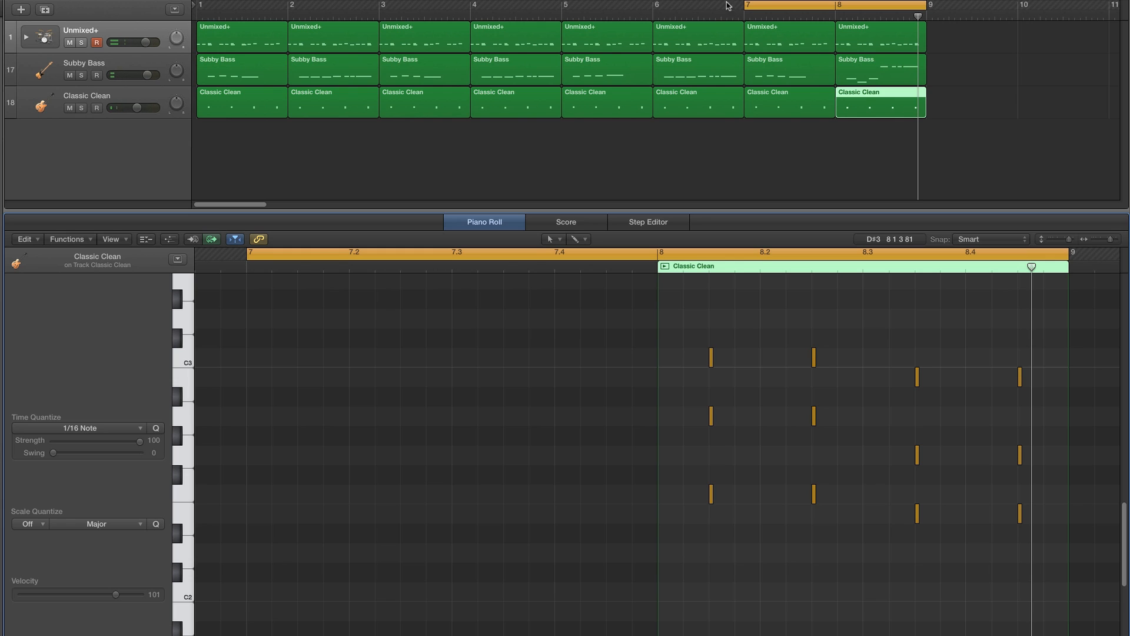
pyautogui.moveTo(744, 6); pyautogui.dragTo(257, 64)
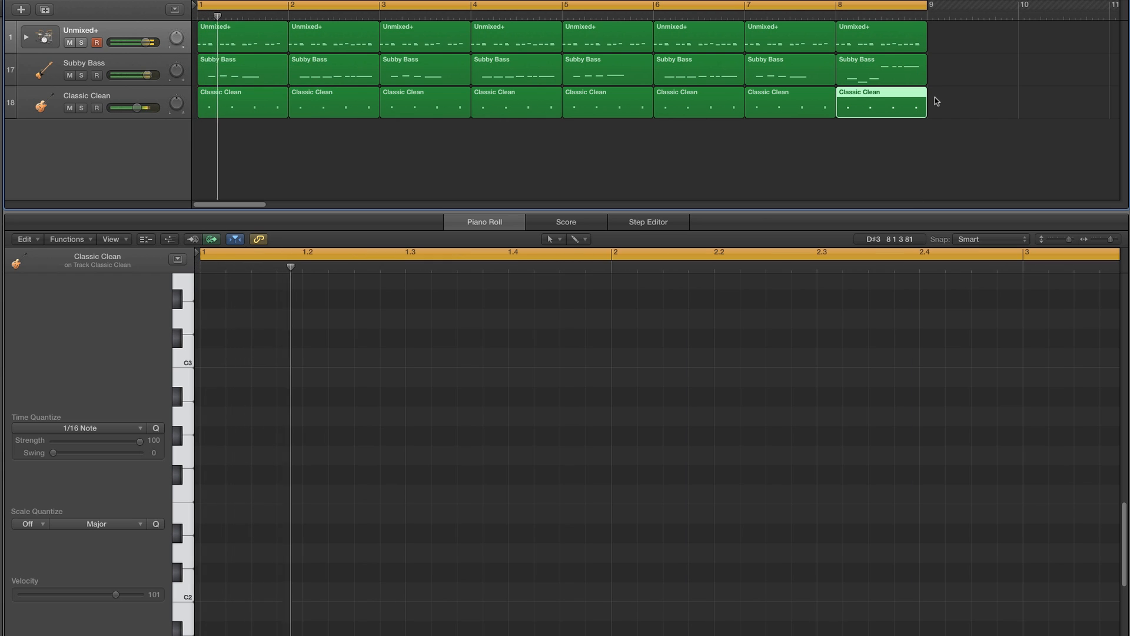
# - Open all eight bass regions together and review the bass line across bars 1 to 8
pyautogui.moveTo(938, 69); pyautogui.dragTo(200, 71)
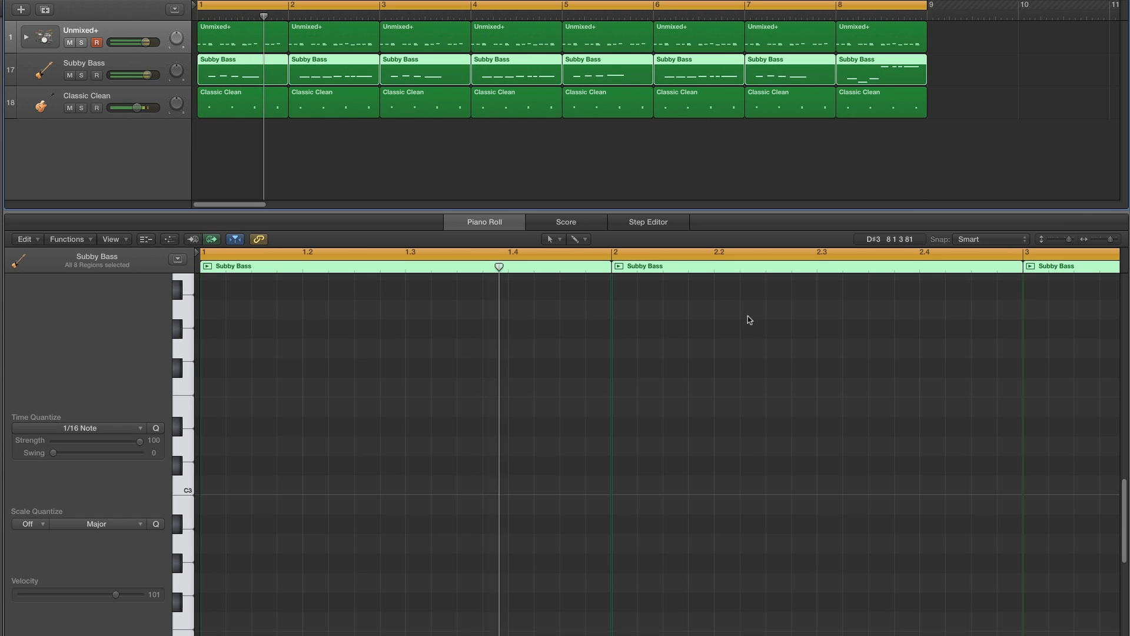
pyautogui.click(1099, 240)
pyautogui.scroll(-3, 1060, 340)
pyautogui.scroll(-5, 1060, 343)
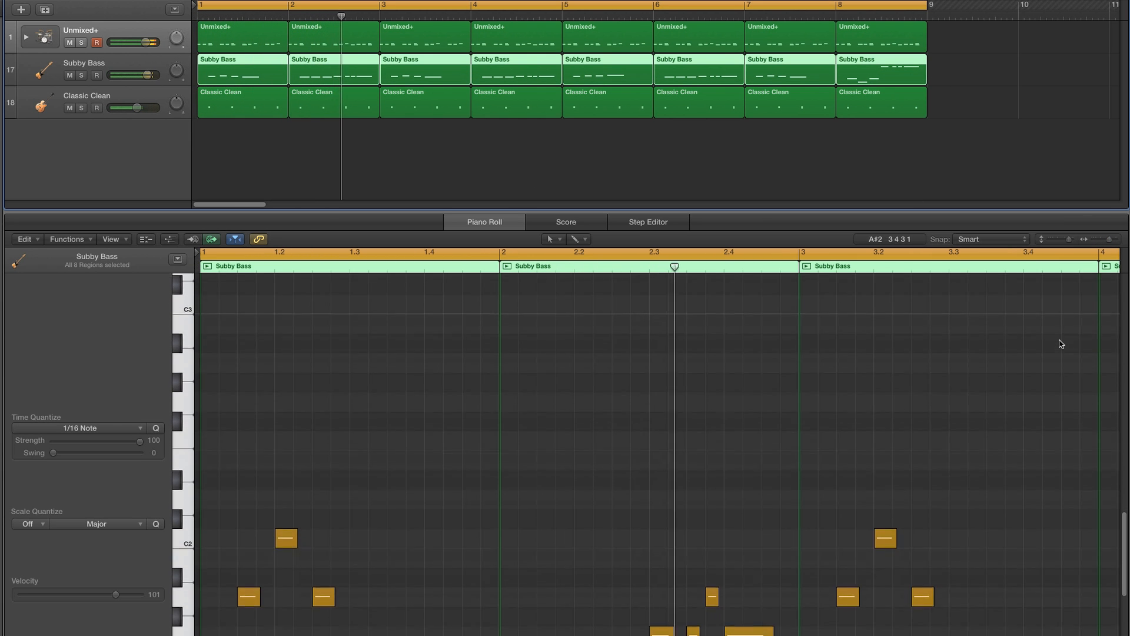
pyautogui.scroll(-2, 1061, 344)
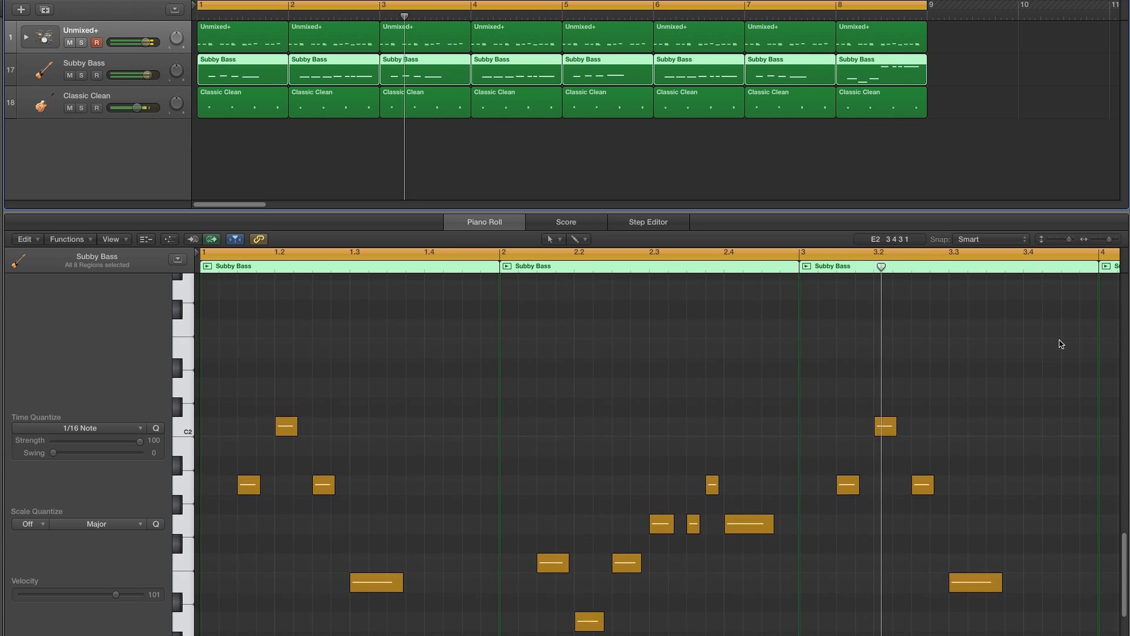
pyautogui.hscroll(5, 1061, 344)
pyautogui.hscroll(5, 1061, 344)
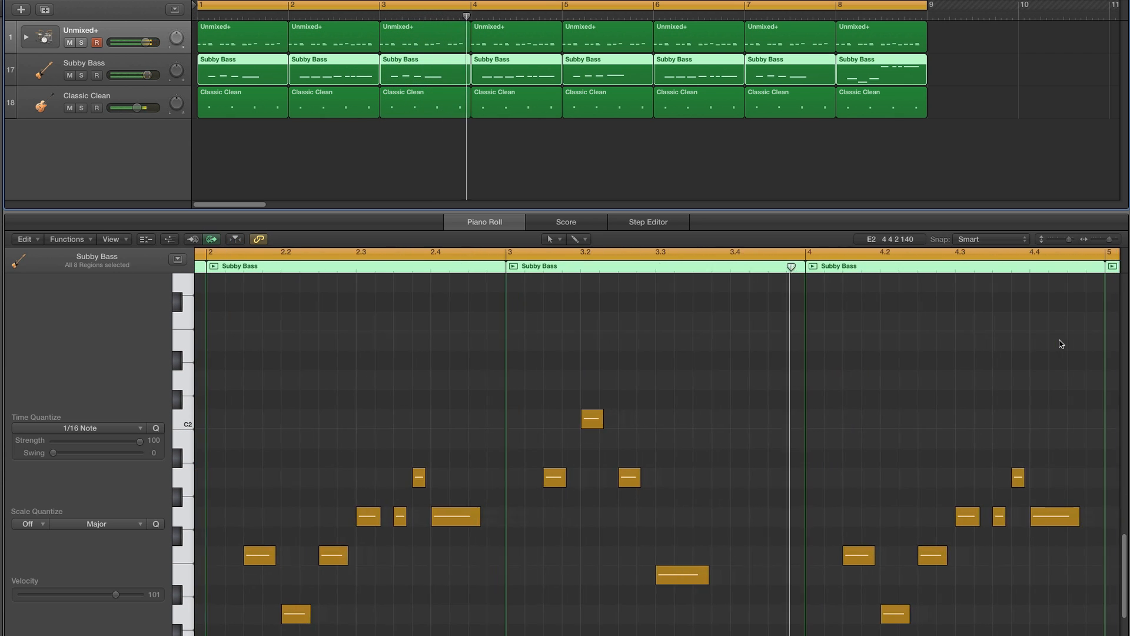
pyautogui.hscroll(4, 1061, 343)
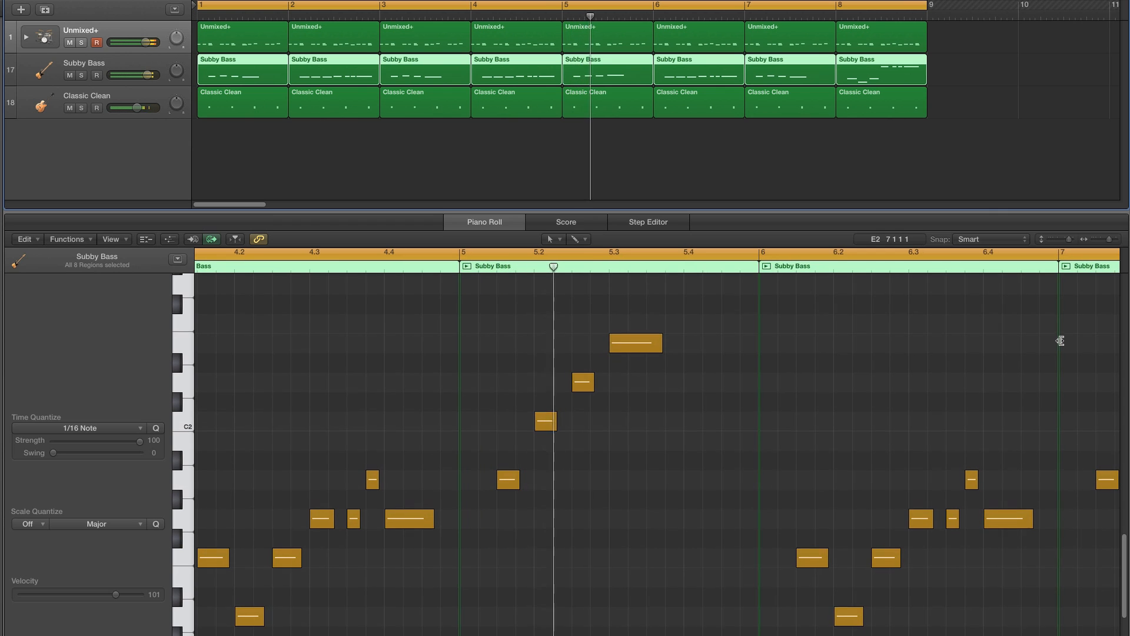
pyautogui.hscroll(2, 1059, 341)
pyautogui.scroll(1, 1060, 341)
pyautogui.hscroll(4, 1061, 344)
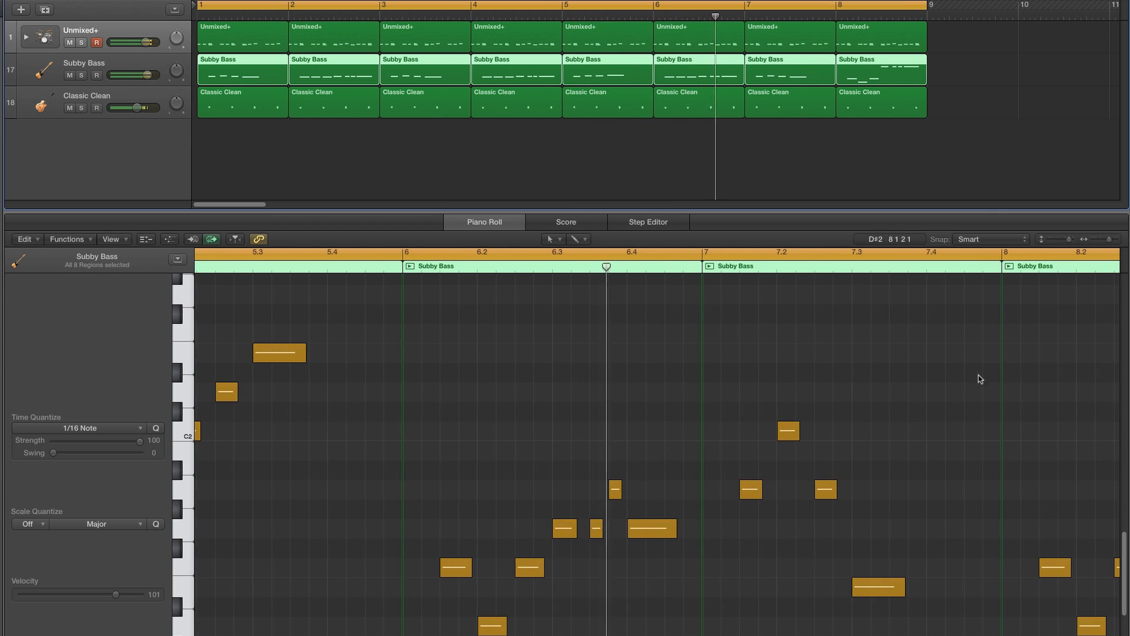
pyautogui.hscroll(3, 954, 391)
pyautogui.hscroll(8, 954, 391)
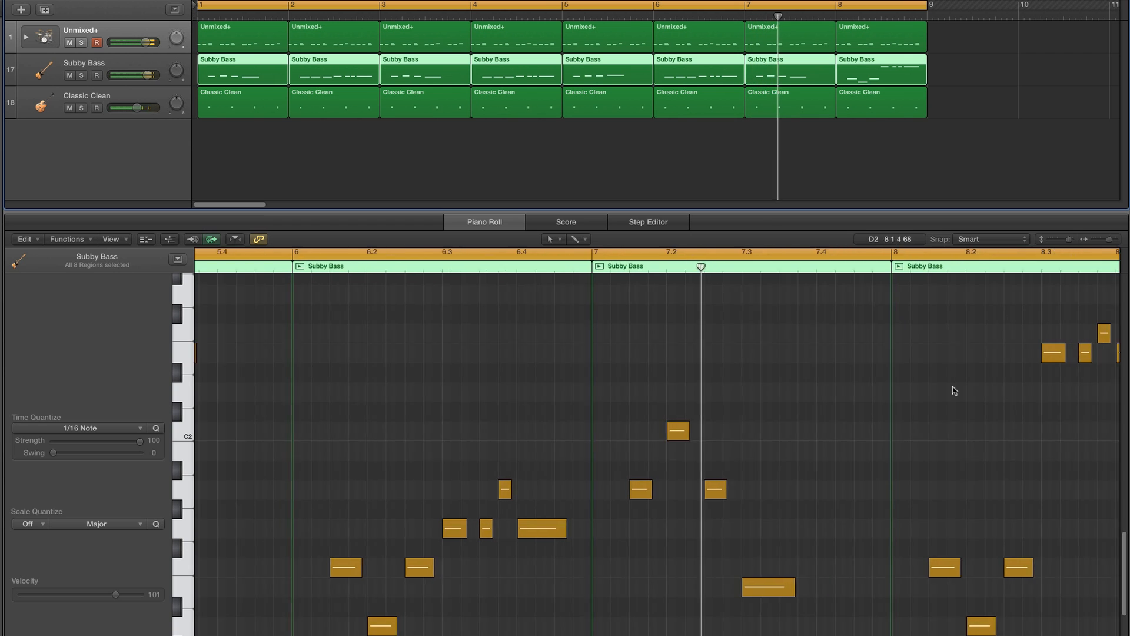
pyautogui.hscroll(1, 955, 391)
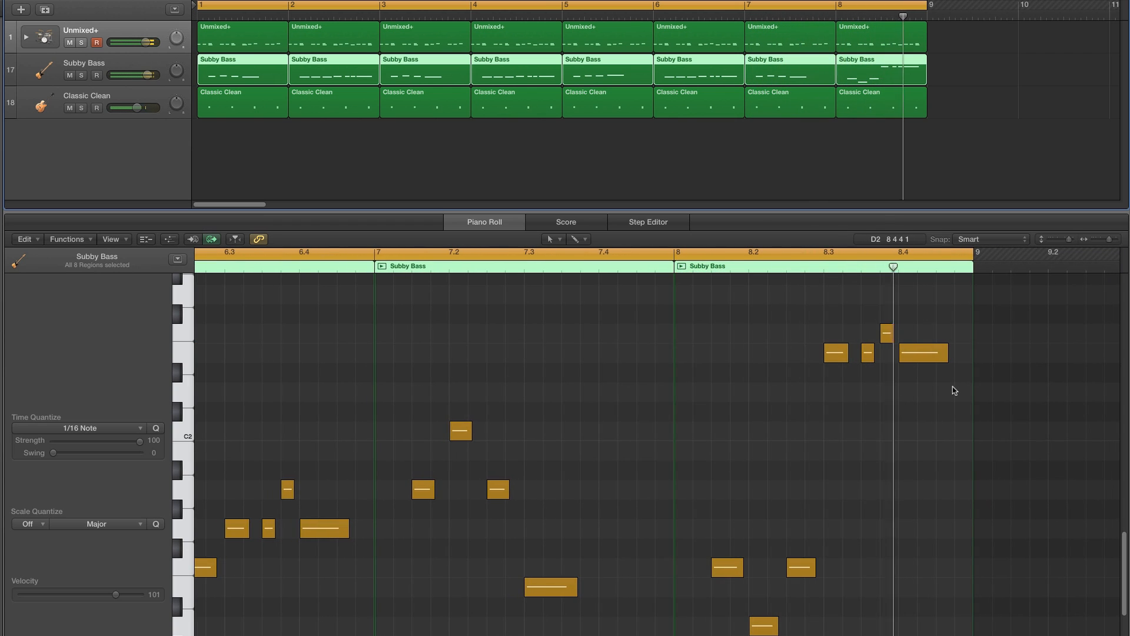
# - Set the cycle to bar 8 and delete the drum notes in the second half of bar 8
pyautogui.click(896, 47)
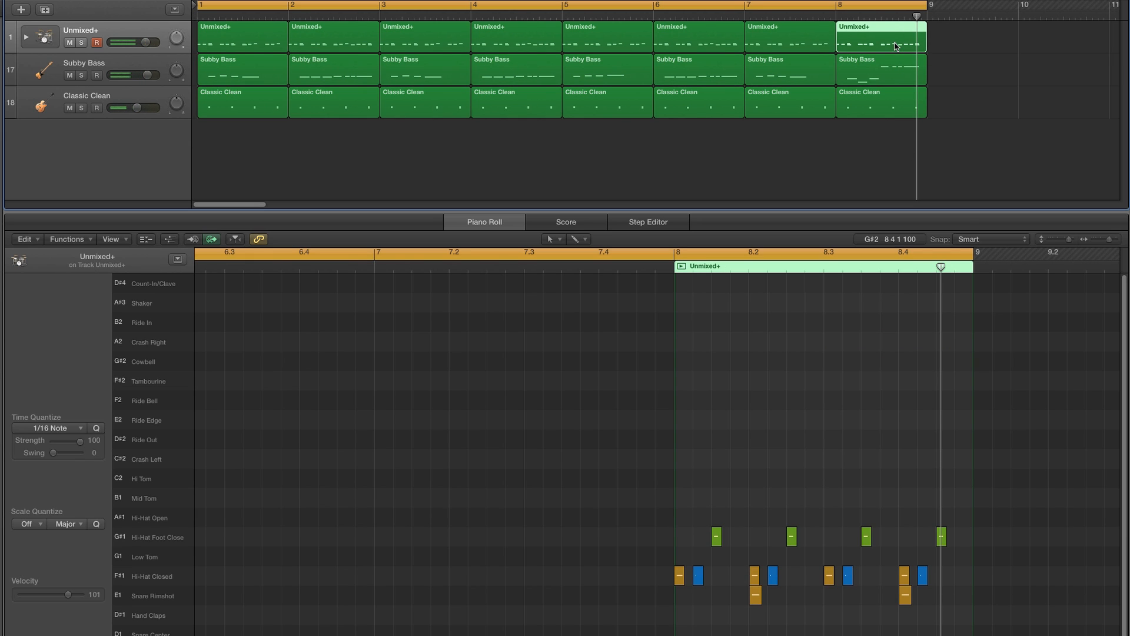
pyautogui.click(861, 5)
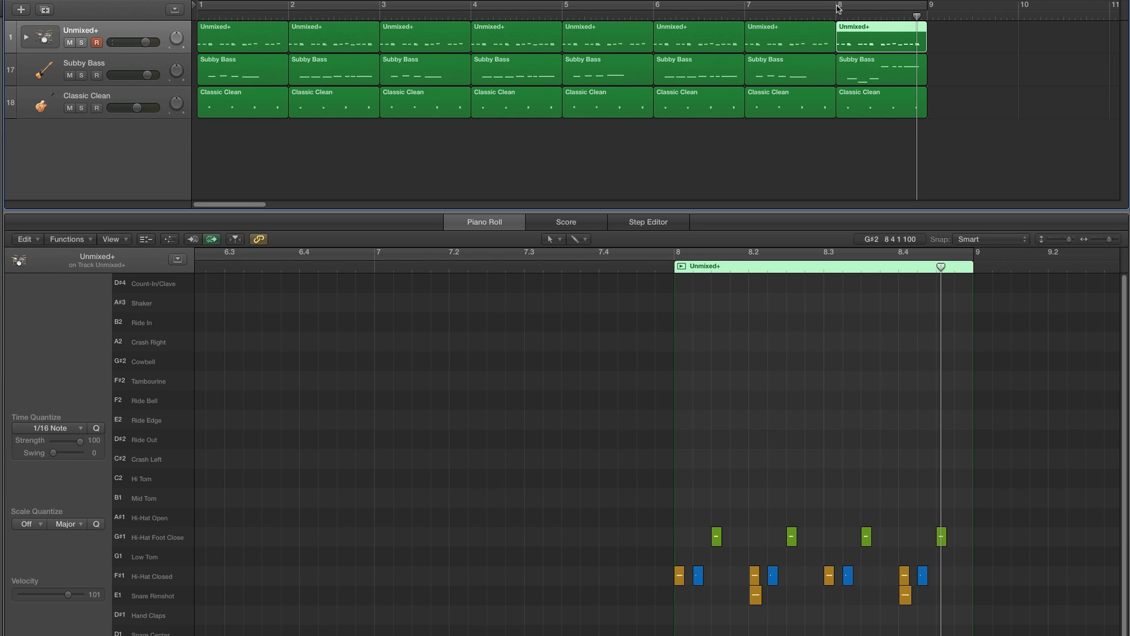
pyautogui.moveTo(837, 6); pyautogui.dragTo(916, 14)
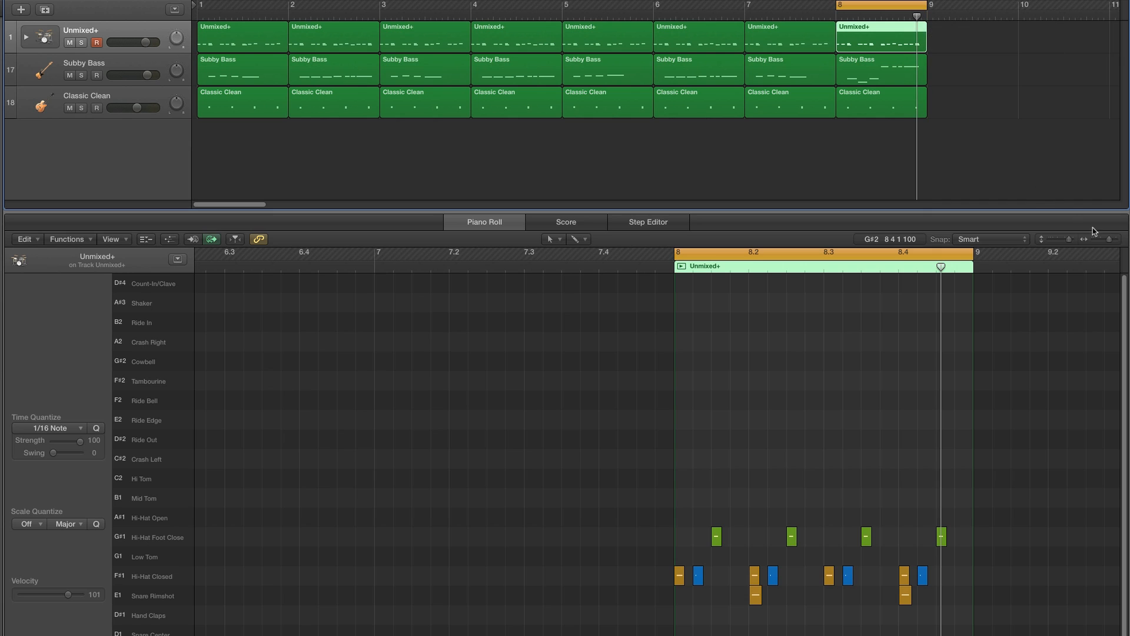
pyautogui.moveTo(1114, 240); pyautogui.dragTo(1115, 243)
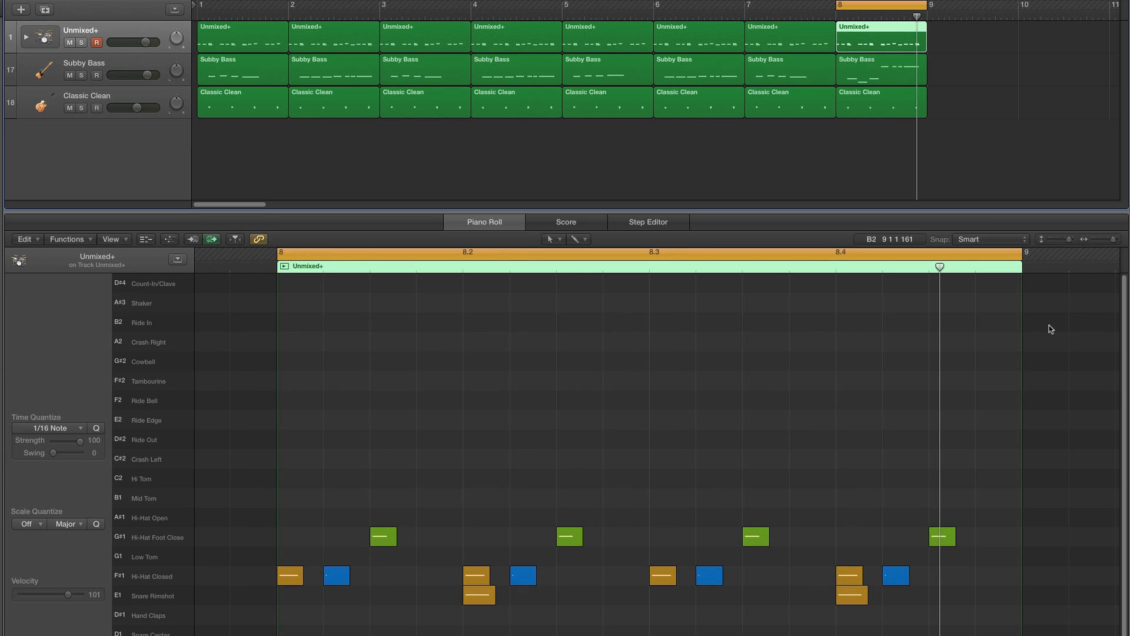
pyautogui.scroll(-3, 1044, 334)
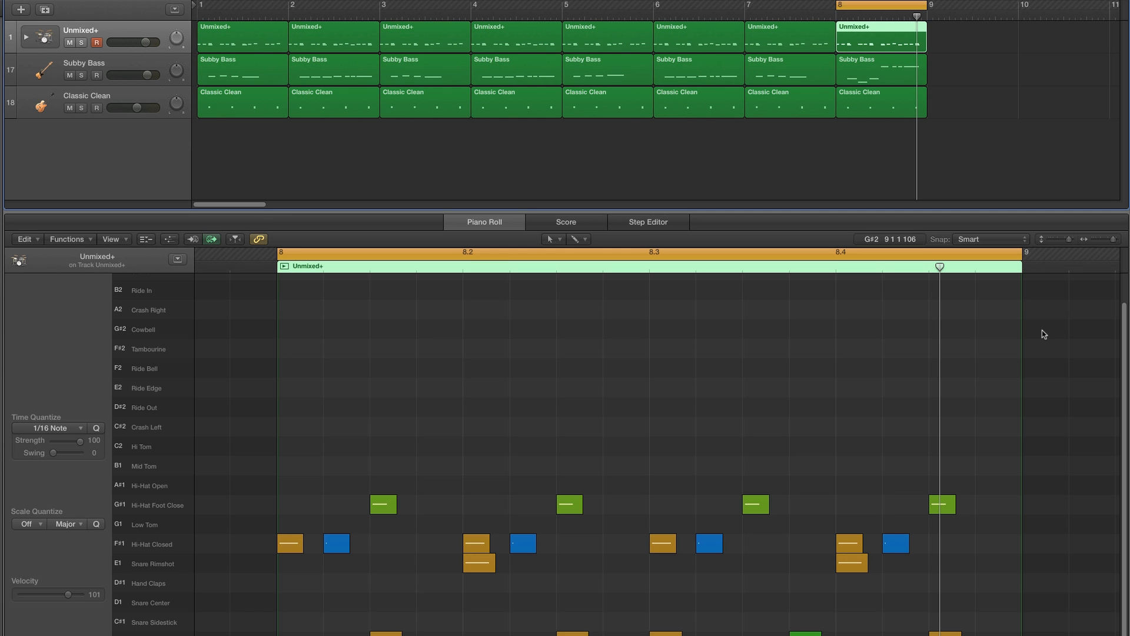
pyautogui.scroll(-2, 1001, 401)
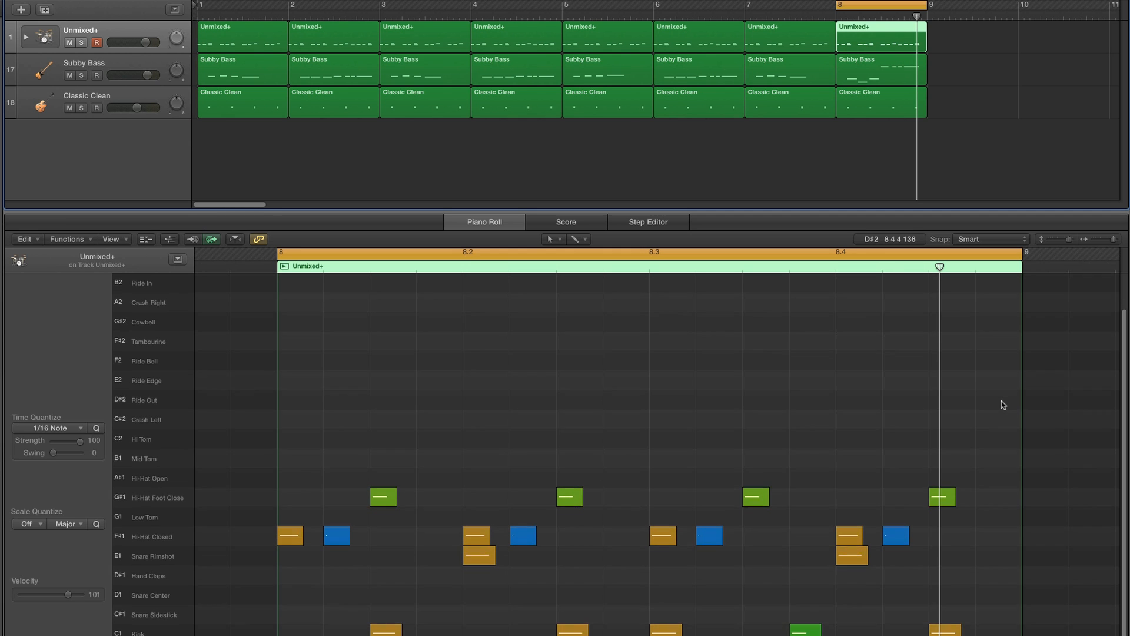
pyautogui.scroll(-2, 1002, 411)
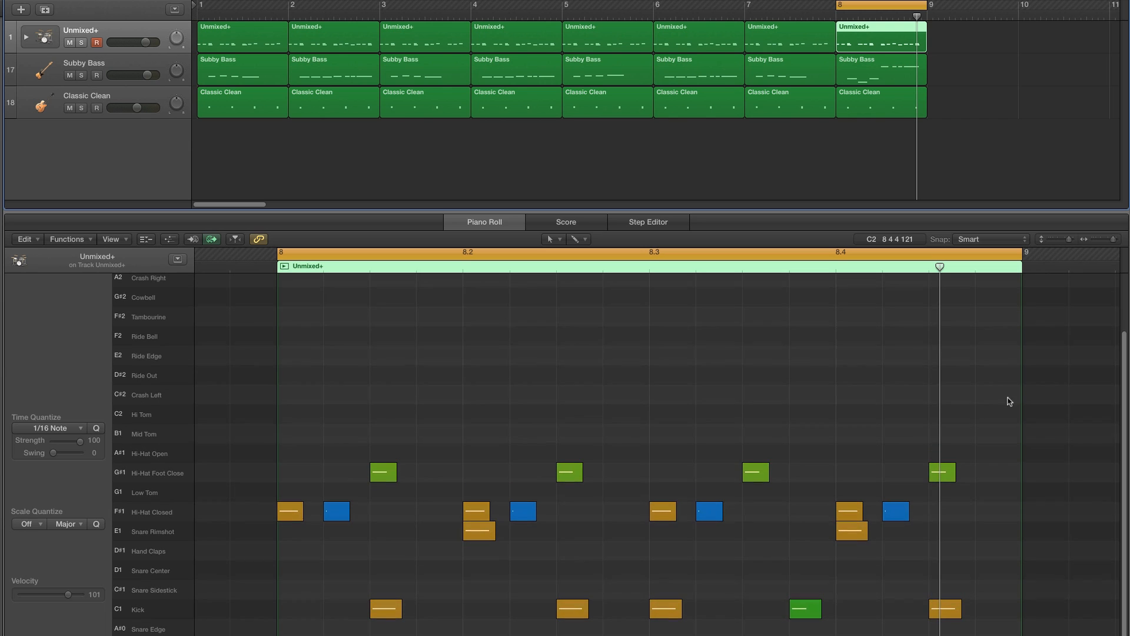
pyautogui.moveTo(1114, 242); pyautogui.dragTo(1112, 242)
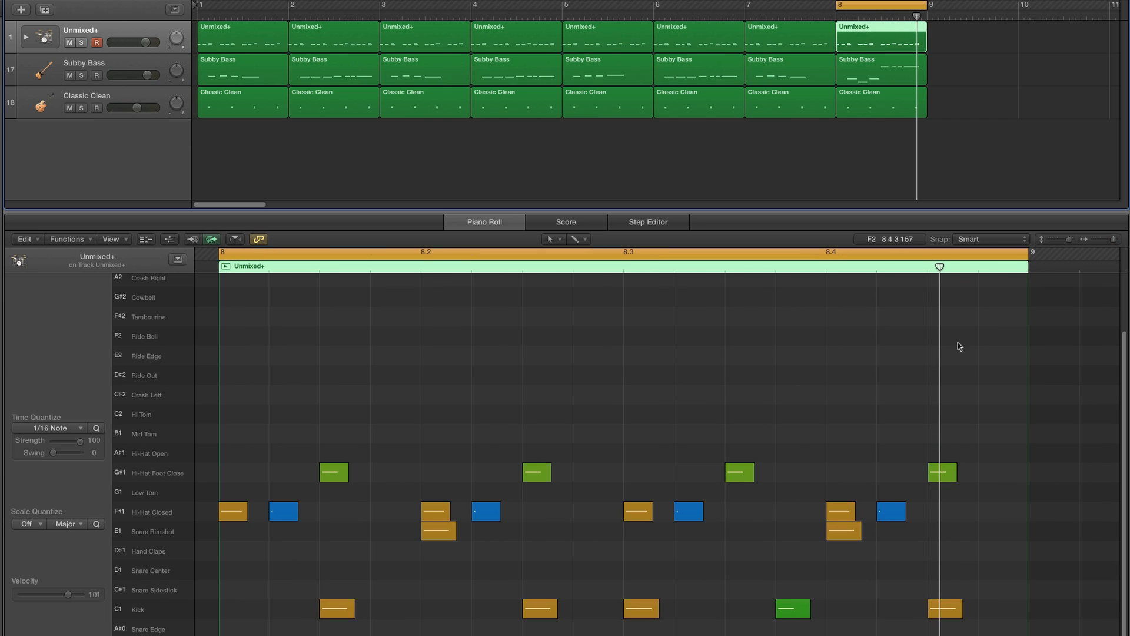
pyautogui.moveTo(635, 438); pyautogui.dragTo(1004, 633)
pyautogui.press('BackSpace')
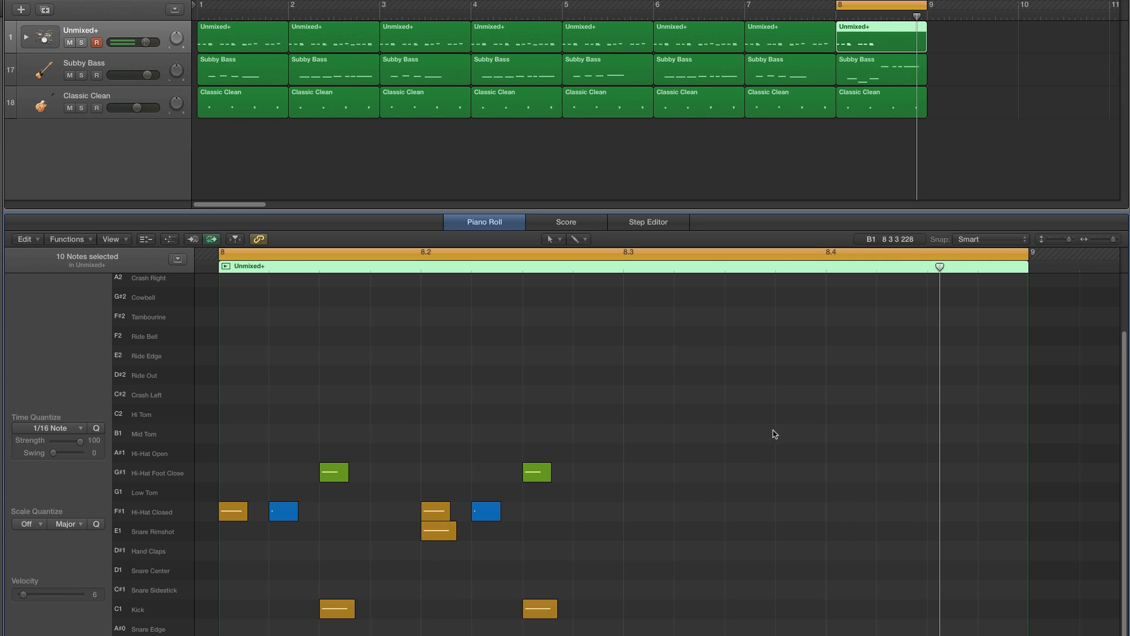
# - With the Pencil tool, draw a Snare Rimshot at beat 8.3 and two short Snare Center hits before it
pyautogui.click(558, 241)
pyautogui.click(571, 263)
pyautogui.moveTo(629, 554)
pyautogui.mouseDown()
pyautogui.moveTo(628, 570)
pyautogui.moveTo(595, 571)
pyautogui.moveTo(614, 575)
pyautogui.moveTo(640, 537)
pyautogui.mouseUp()
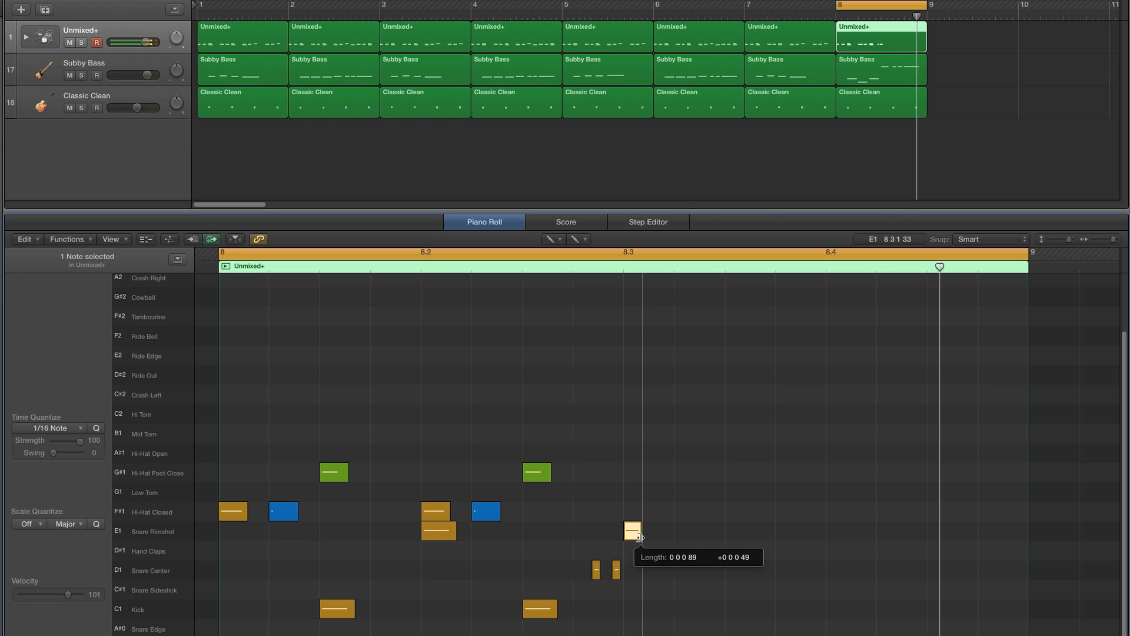
pyautogui.moveTo(596, 569); pyautogui.dragTo(599, 570)
# - Draw a tom fill at the end of bar 8 using Hi Tom, Mid Tom and Low Tom notes
pyautogui.press('space')
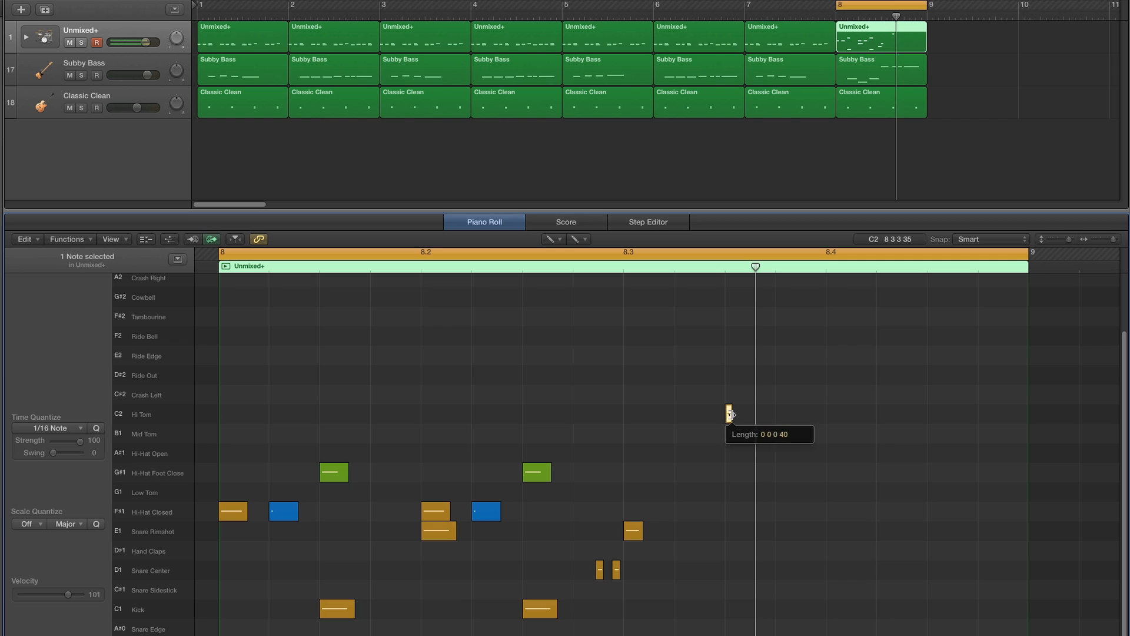
pyautogui.moveTo(732, 414); pyautogui.dragTo(751, 413)
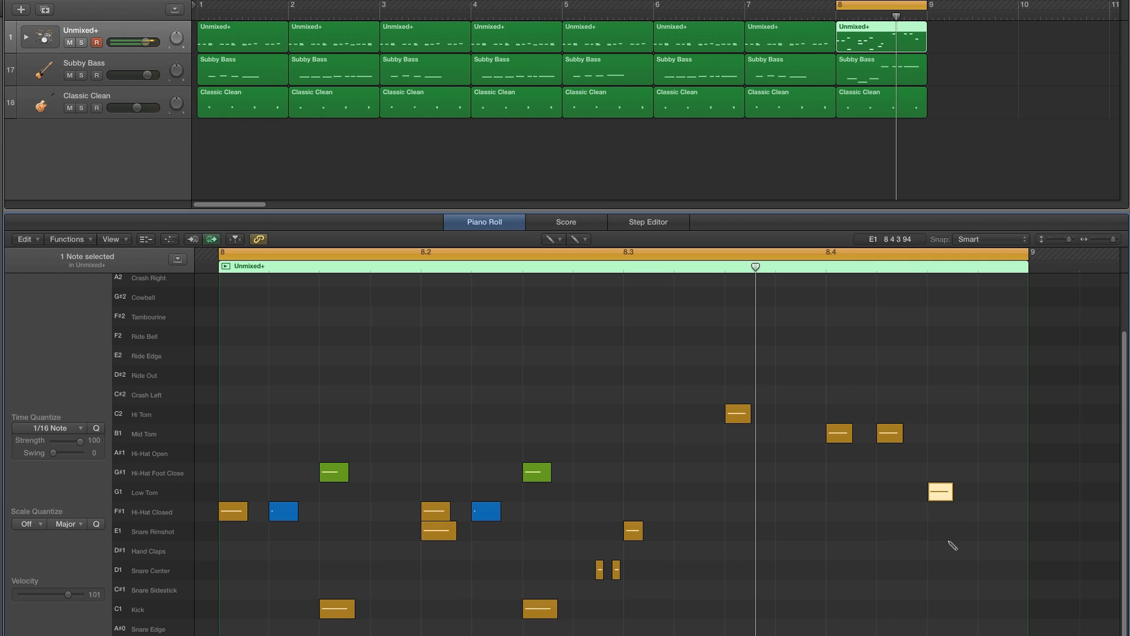
# - Stop playback and, with the Velocity tool, raise the velocities of the tom fill notes and the Snare Rimshot in bar 8
pyautogui.press('space')
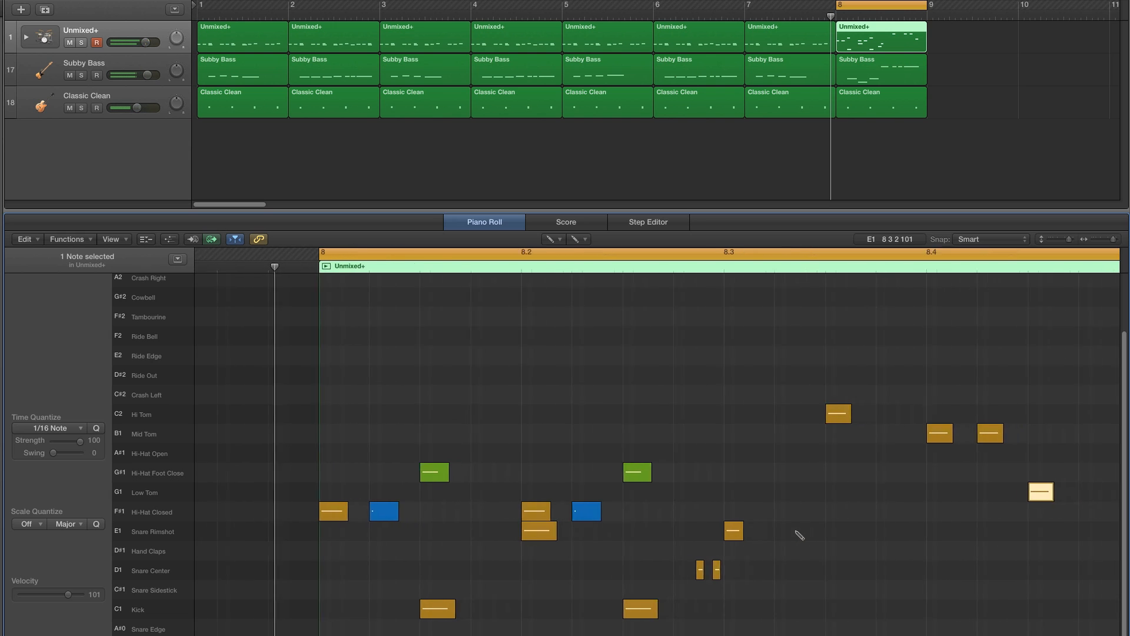
pyautogui.press('t')
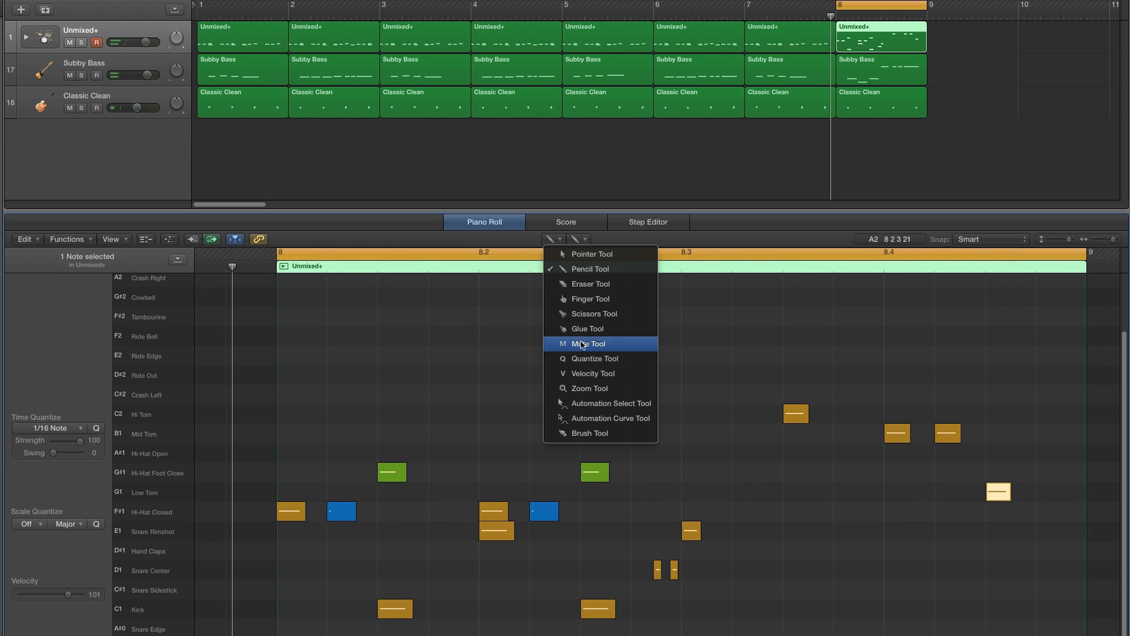
pyautogui.click(589, 374)
pyautogui.moveTo(783, 398); pyautogui.dragTo(998, 510)
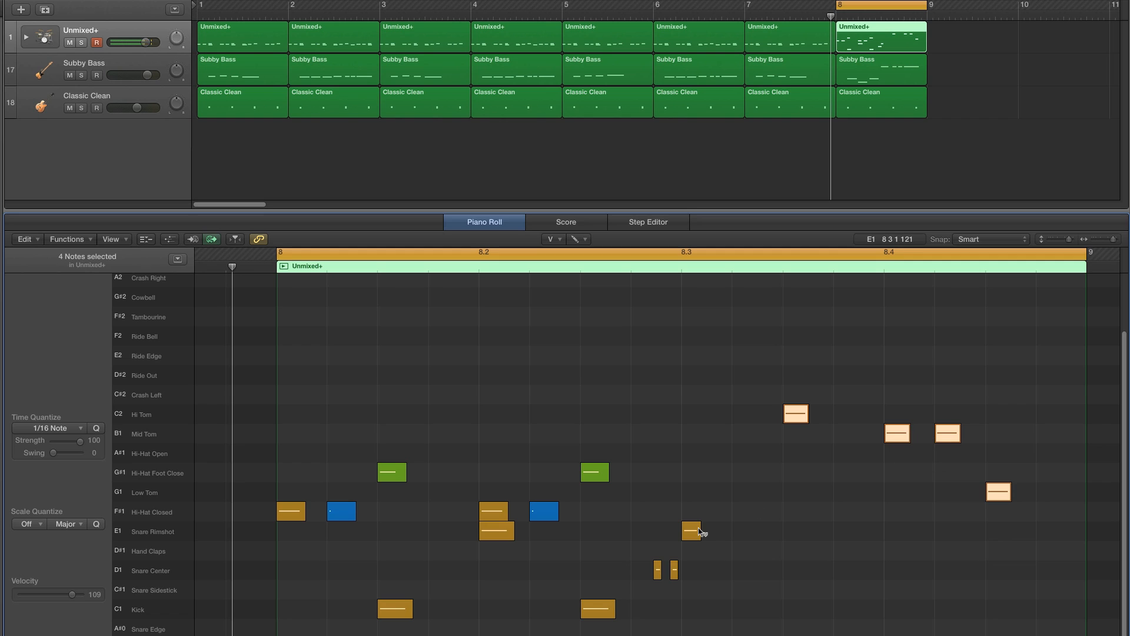
pyautogui.moveTo(698, 532); pyautogui.dragTo(700, 520)
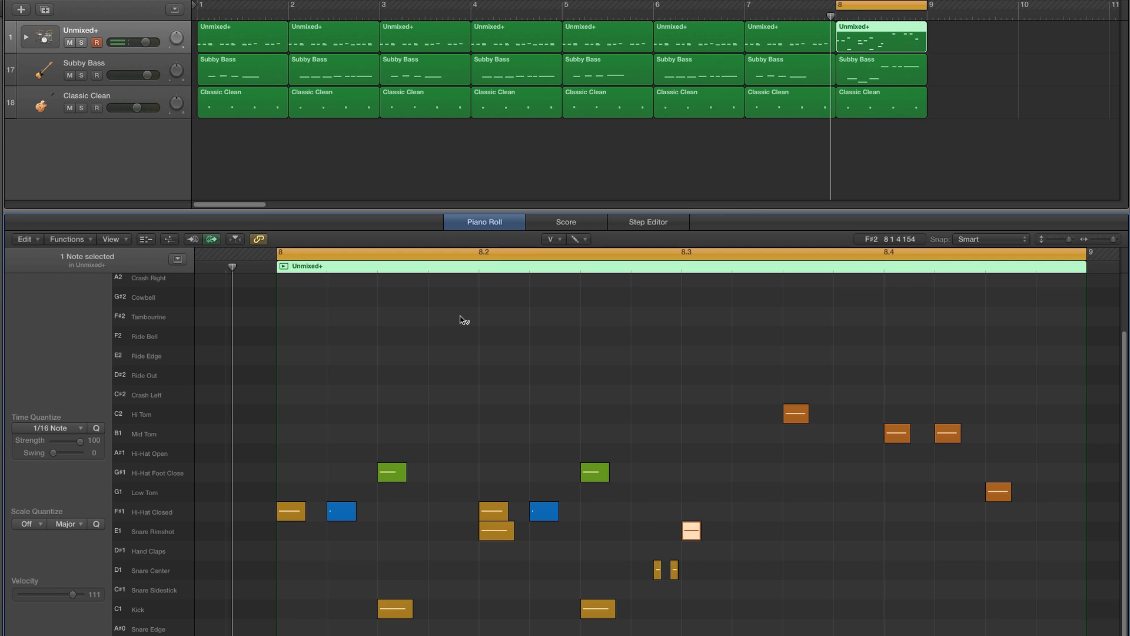
# - Adjust the velocities of the two short Snare Center hits before the rimshot
pyautogui.click(555, 242)
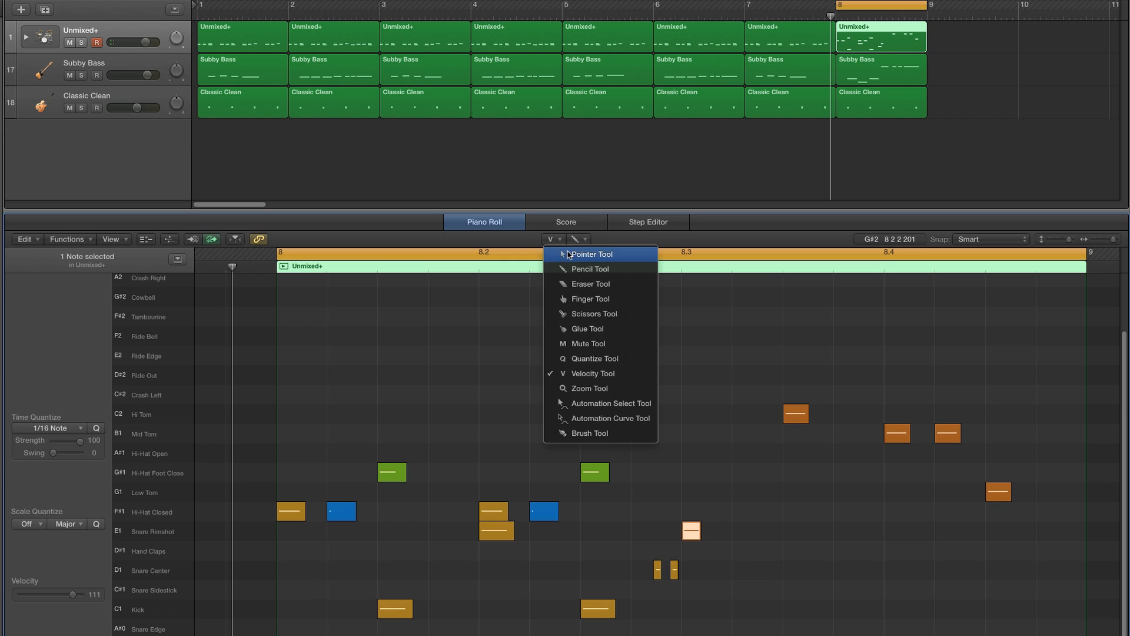
pyautogui.click(600, 252)
pyautogui.moveTo(650, 554)
pyautogui.mouseDown()
pyautogui.moveTo(704, 600)
pyautogui.moveTo(656, 578)
pyautogui.moveTo(675, 576)
pyautogui.mouseUp()
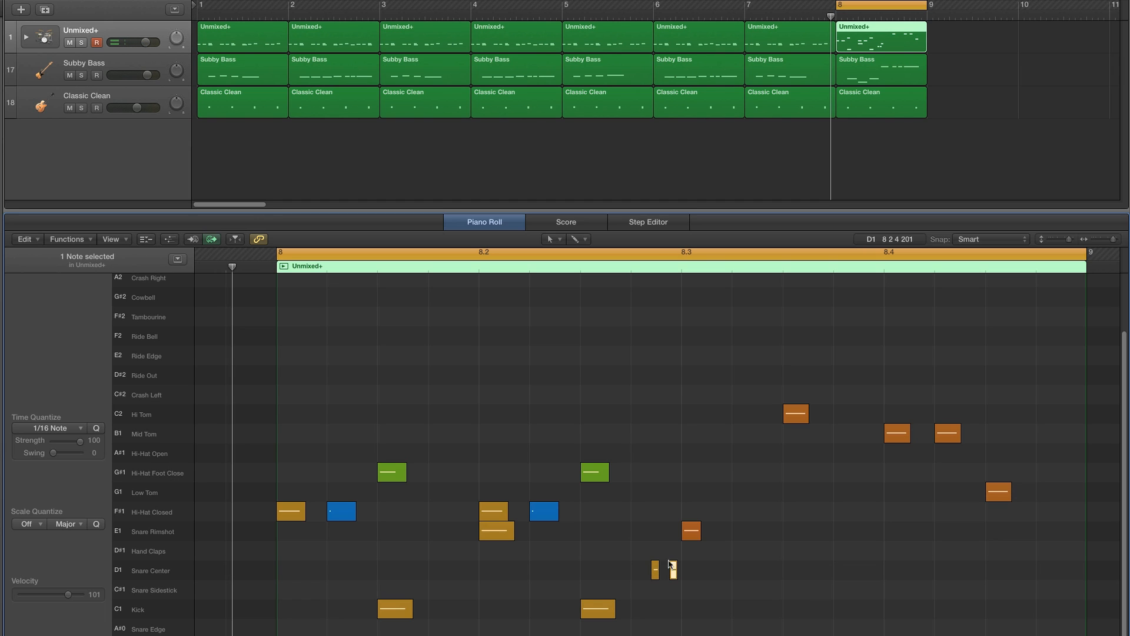
pyautogui.click(559, 242)
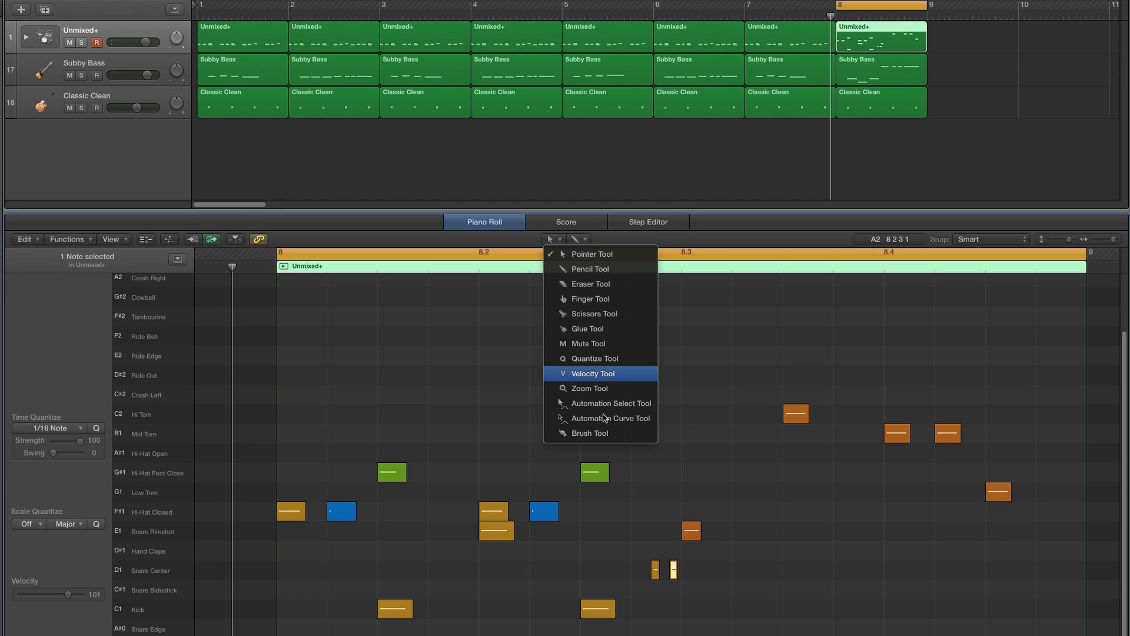
pyautogui.press('v')
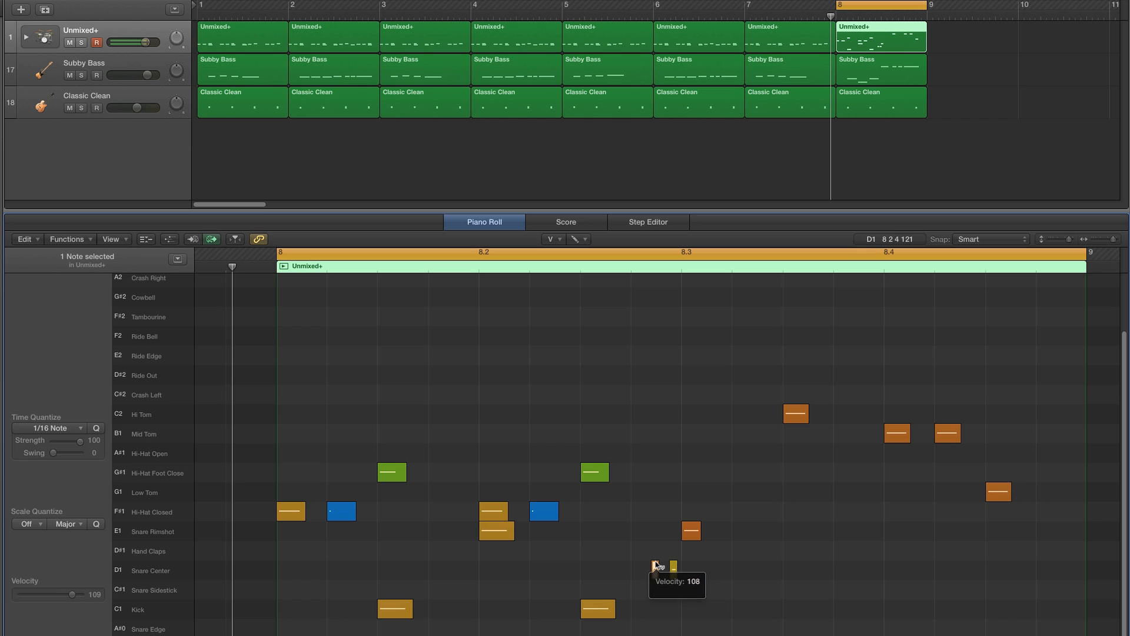
# - Play the fill and move the Hi-Hat Foot Close note at beat 8.3 up to Hi-Hat Open
pyautogui.press('space')
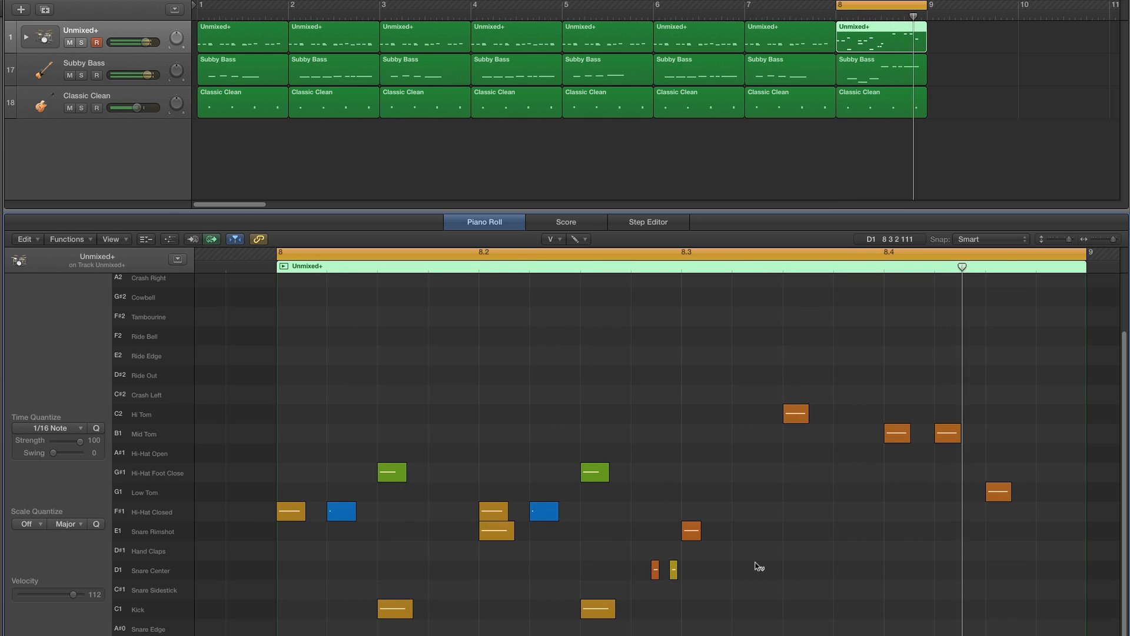
pyautogui.press('t')
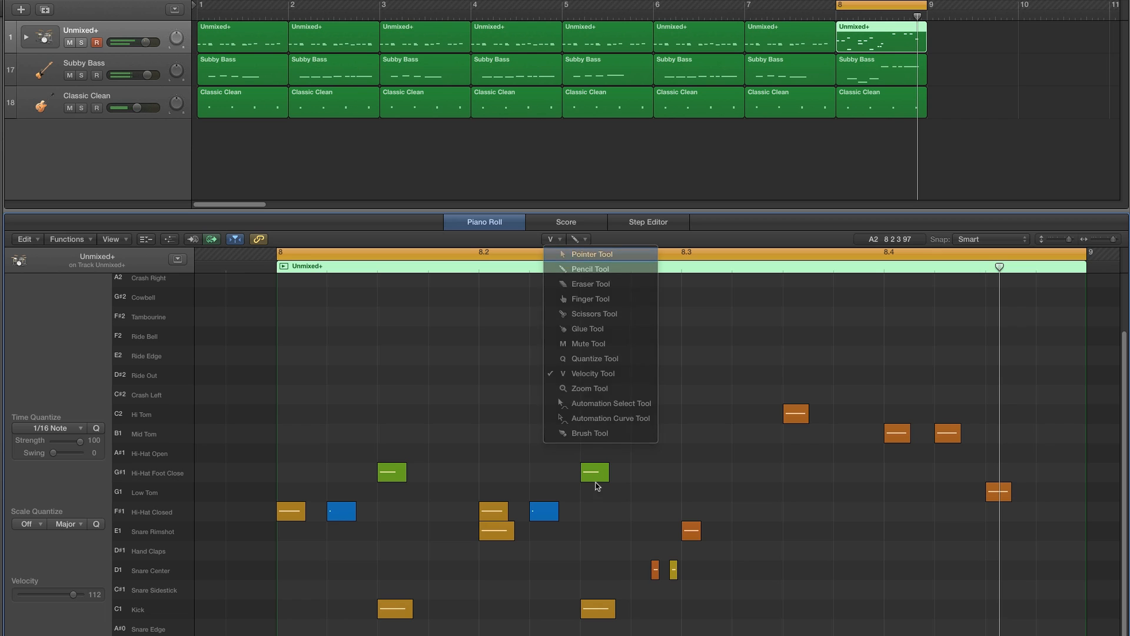
pyautogui.press('t')
pyautogui.moveTo(591, 481); pyautogui.dragTo(592, 462)
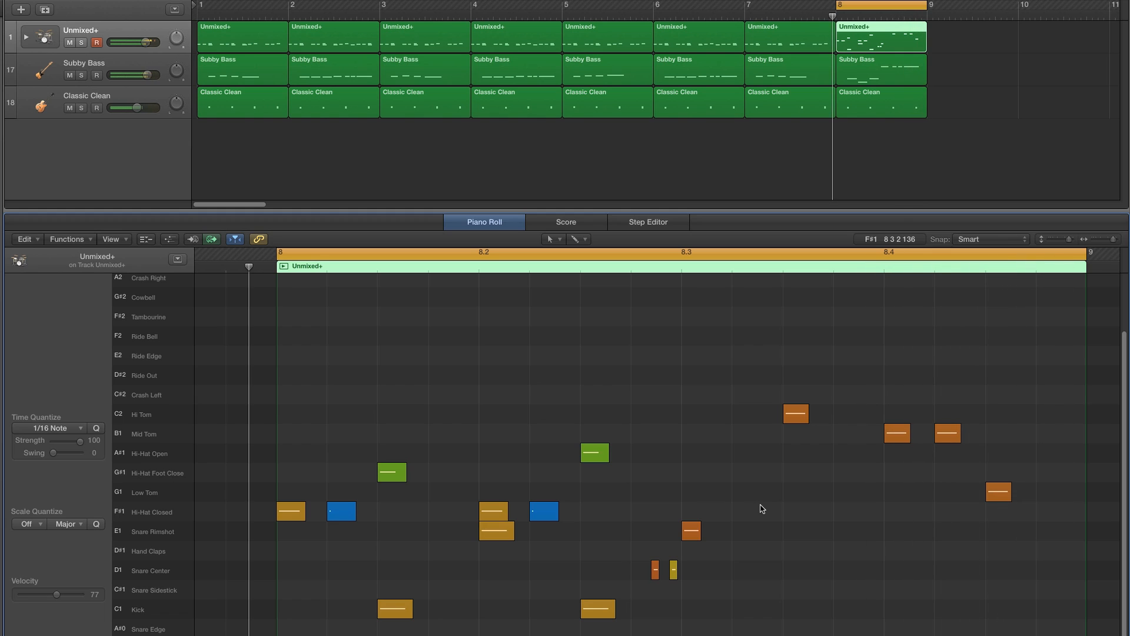
# - Set the cycle over bars 1 to 8 and play back all eight drum regions together in the Piano Roll
pyautogui.moveTo(838, 8); pyautogui.dragTo(203, 17)
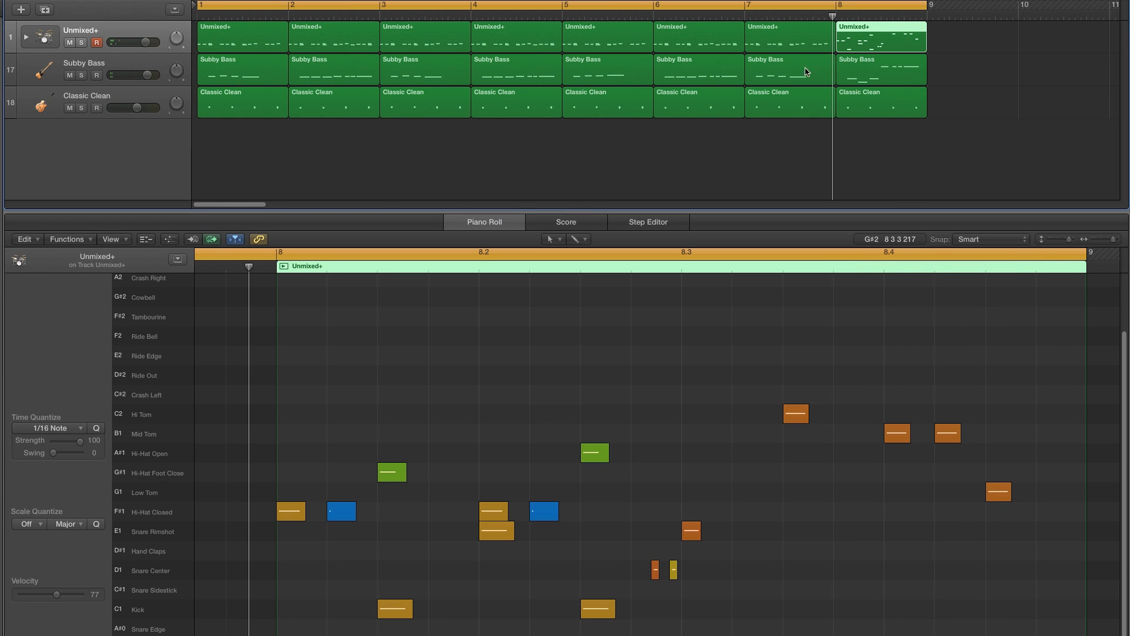
pyautogui.moveTo(943, 36); pyautogui.dragTo(203, 38)
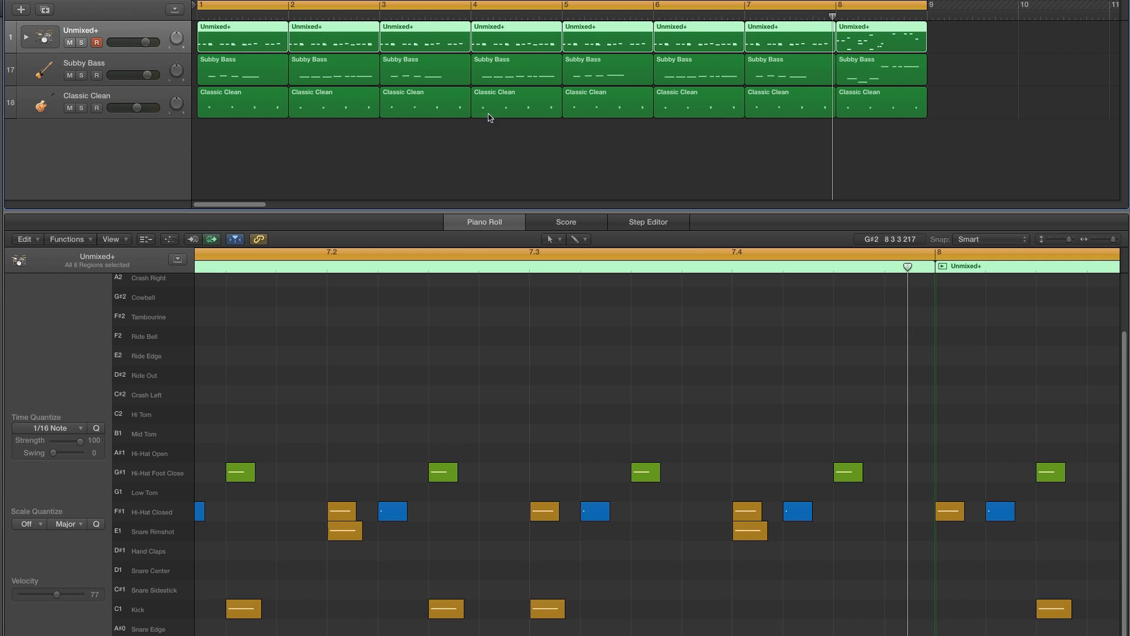
pyautogui.moveTo(1102, 242); pyautogui.dragTo(1096, 245)
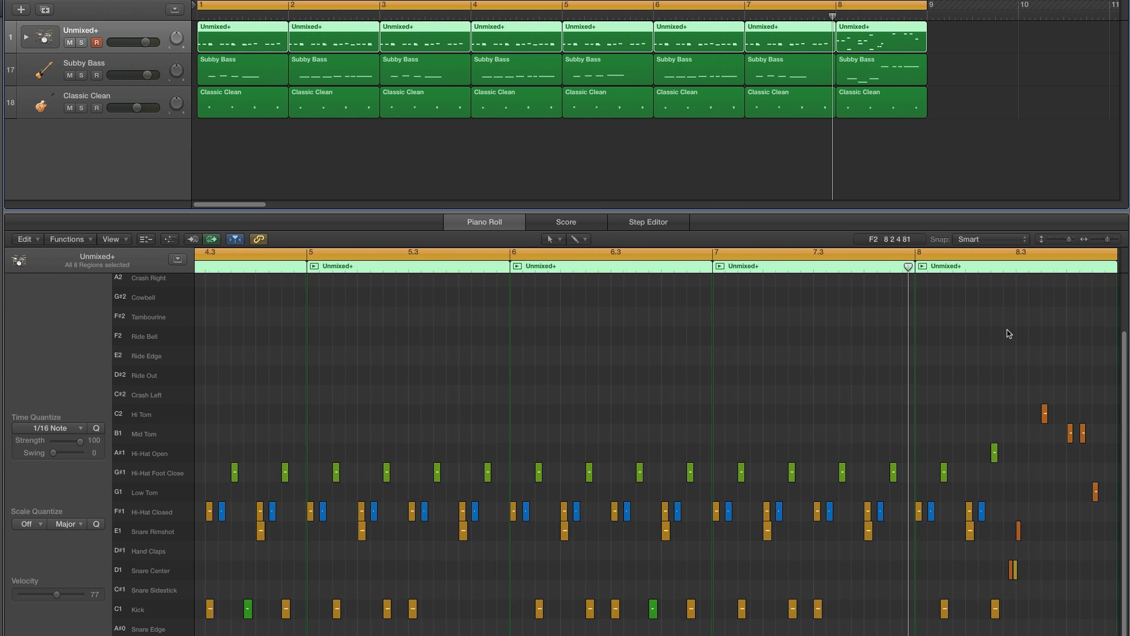
pyautogui.hscroll(-5, 1009, 333)
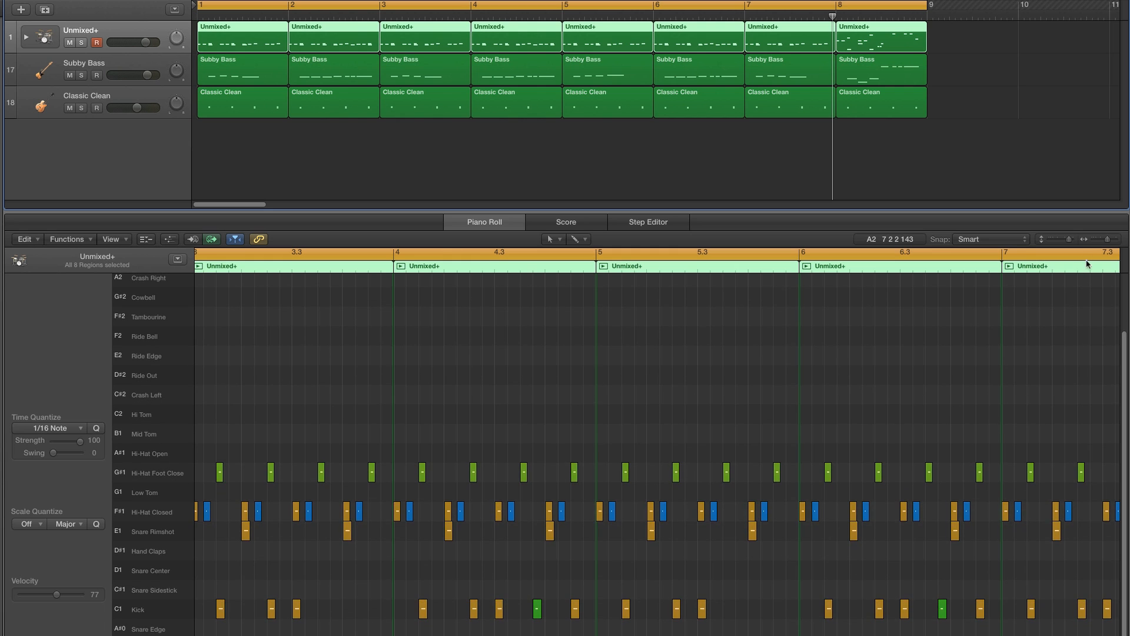
pyautogui.click(1093, 241)
pyautogui.hscroll(-2, 1043, 313)
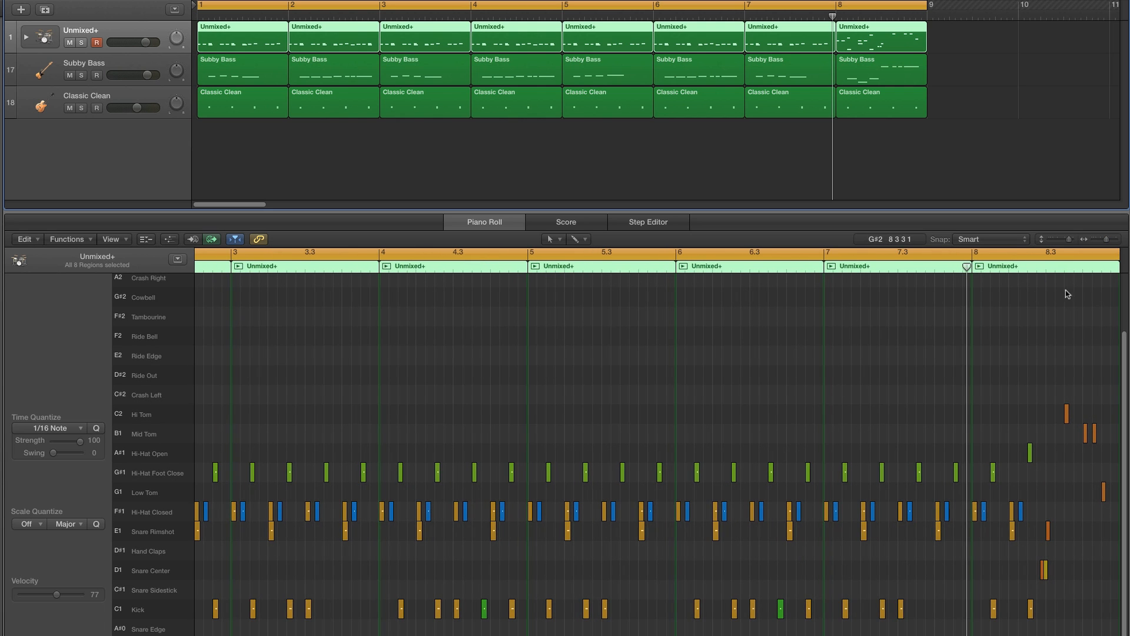
pyautogui.click(1096, 243)
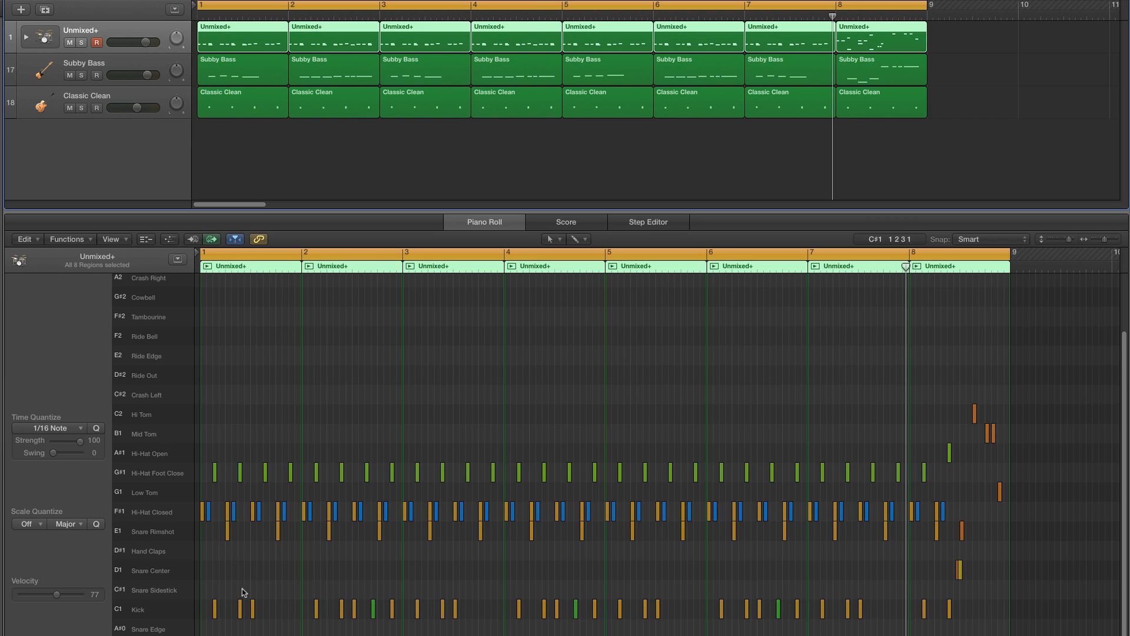
pyautogui.press('space')
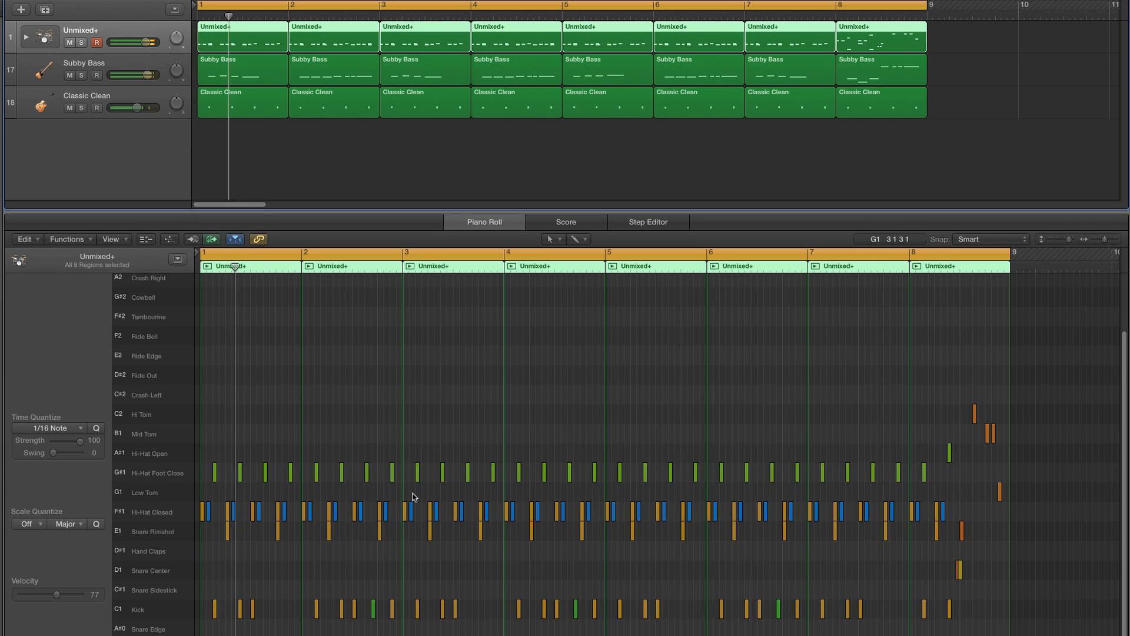